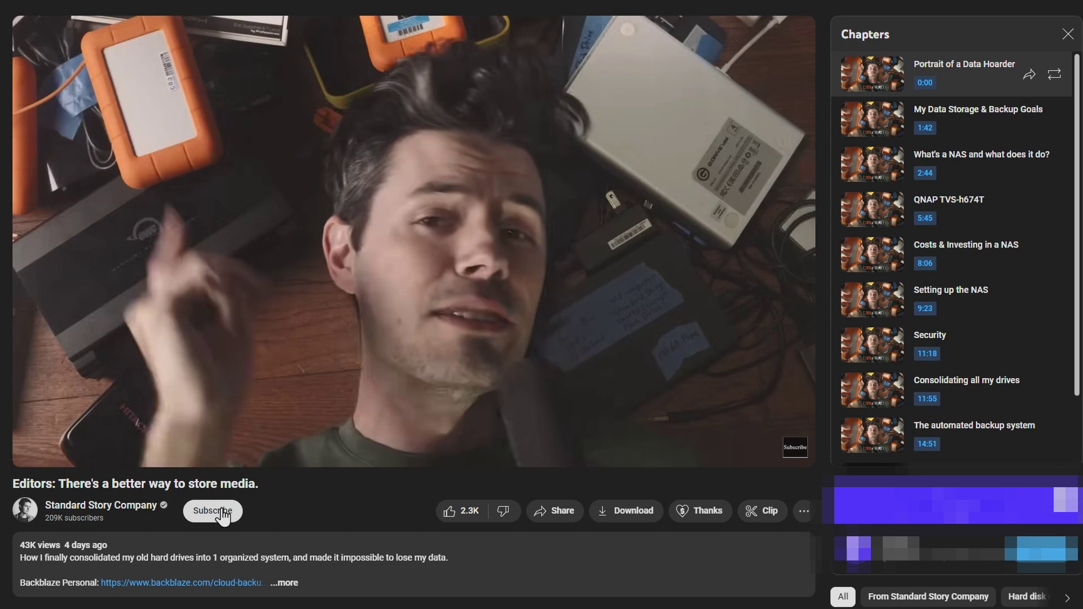
# - Subscribe to the Standard Story Company channel from below its storage video
pyautogui.click(219, 511)
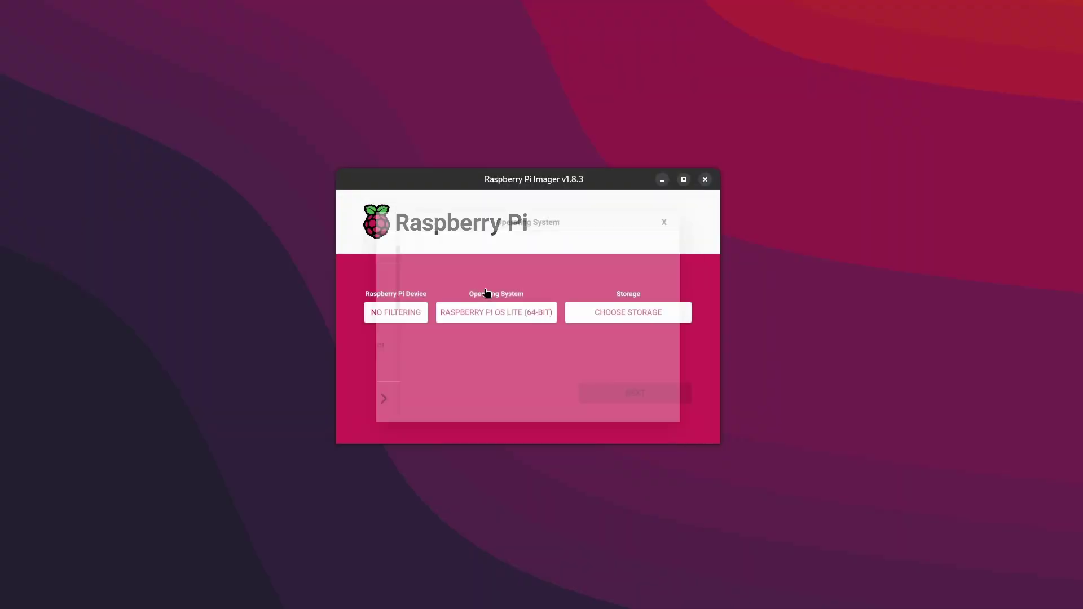
# - Write the Raspberry Pi OS Lite (64-bit) image to the Mass Storage Device and acknowledge Write Successful
pyautogui.click(622, 311)
pyautogui.click(601, 238)
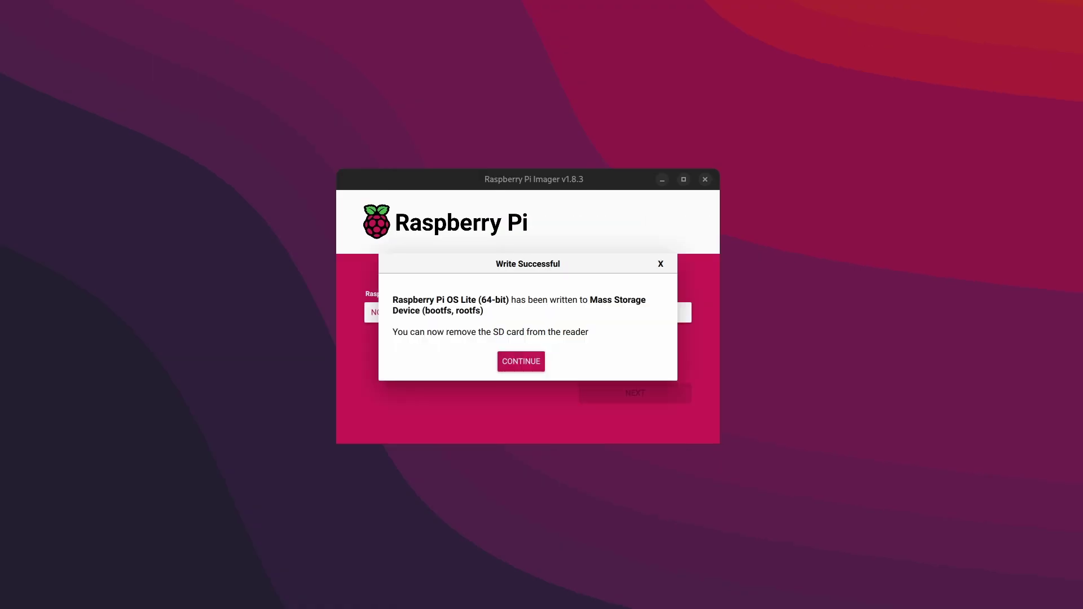
pyautogui.click(529, 364)
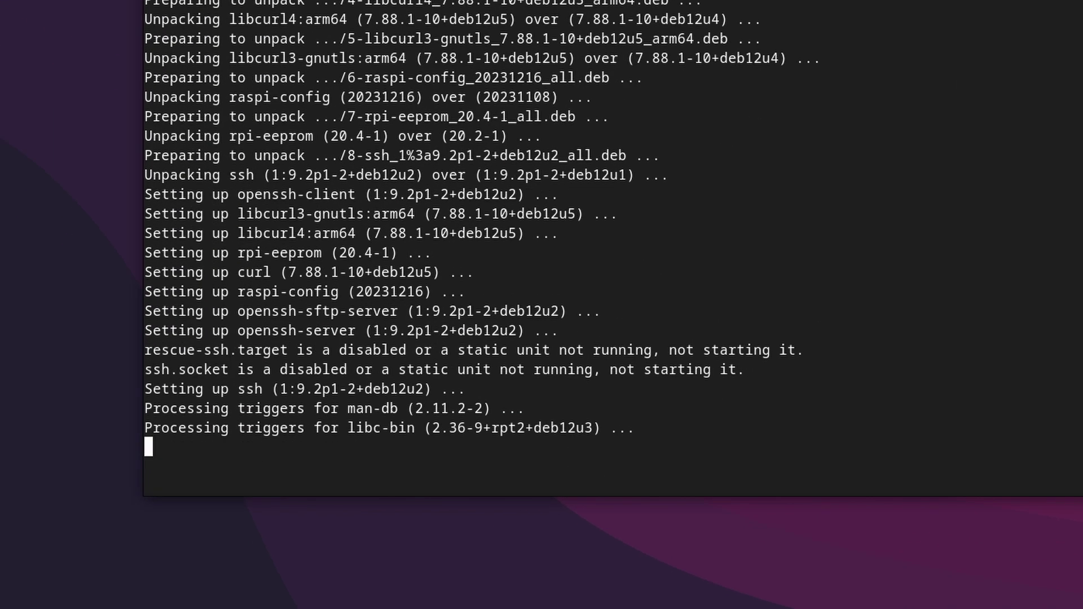
# - Install Samba with 'apt install samba', answering y to confirm
pyautogui.write('apt install')
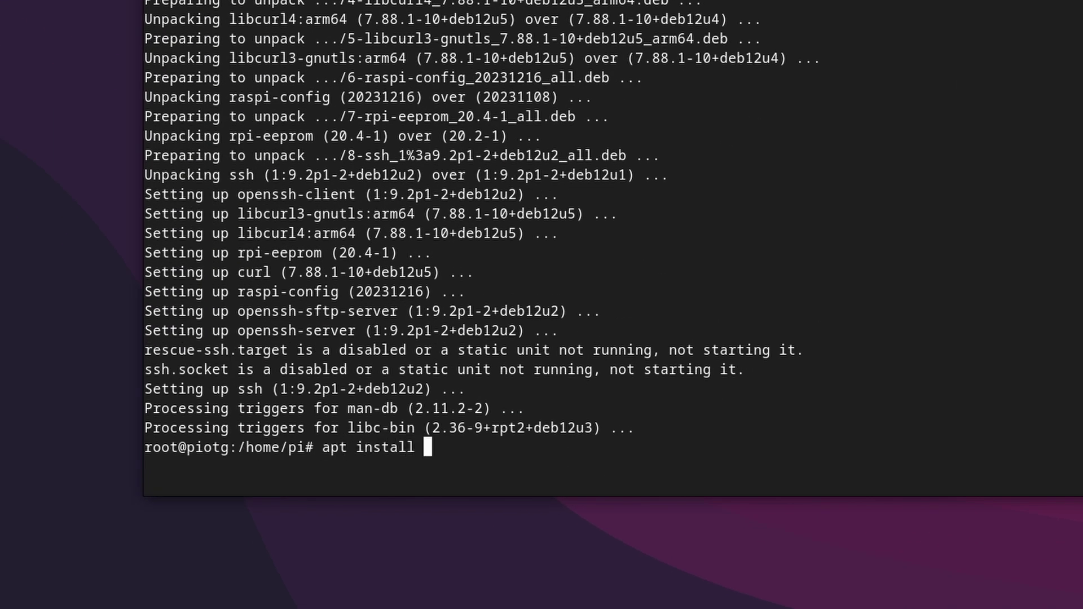
pyautogui.write(' samba')
pyautogui.press('Return')
pyautogui.write('y')
pyautogui.press('Return')
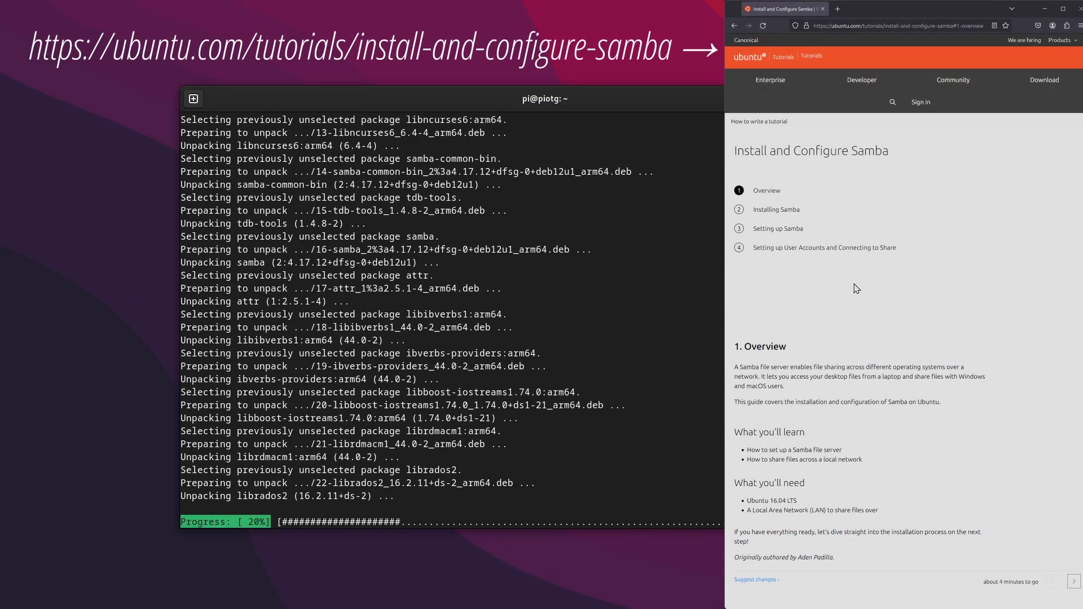
# - Follow the Ubuntu Samba tutorial's Installing, Setting up, and user accounts sections in Firefox
pyautogui.click(777, 210)
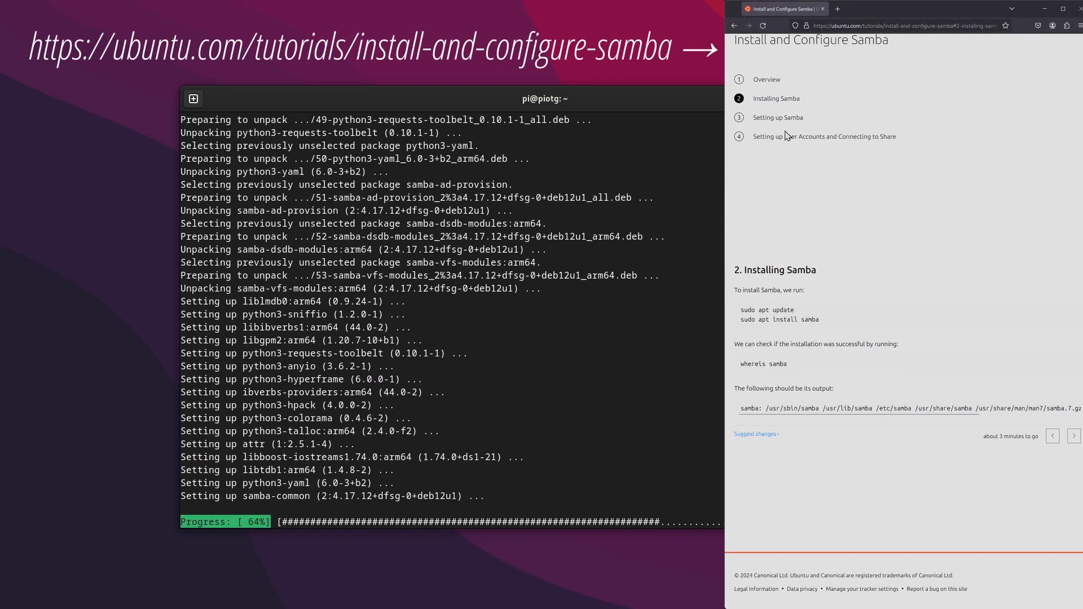
pyautogui.click(789, 126)
pyautogui.scroll(-3, 801, 175)
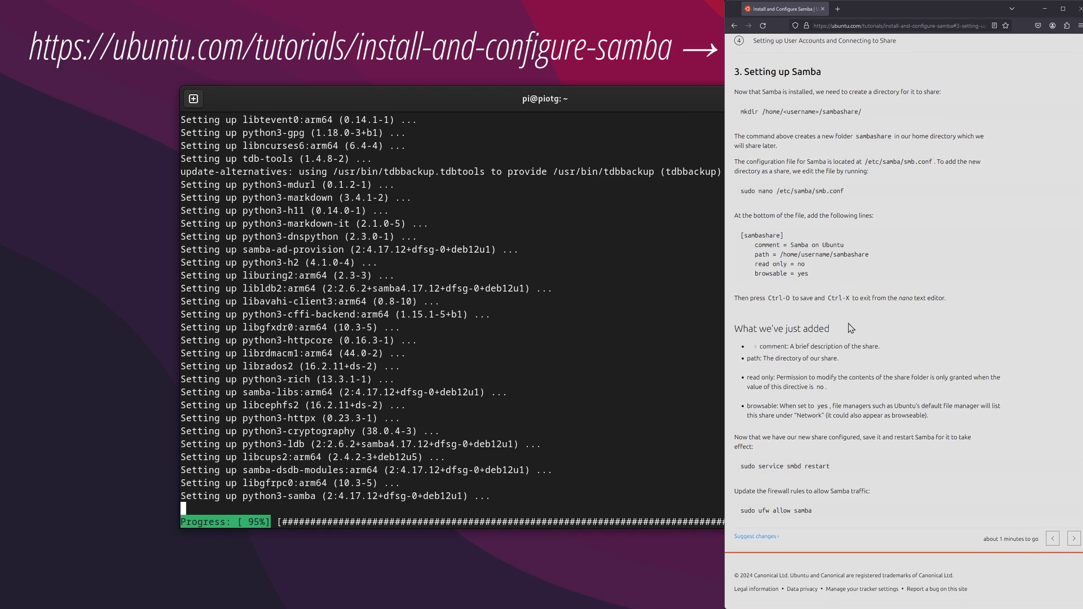
pyautogui.scroll(4, 816, 229)
pyautogui.click(809, 208)
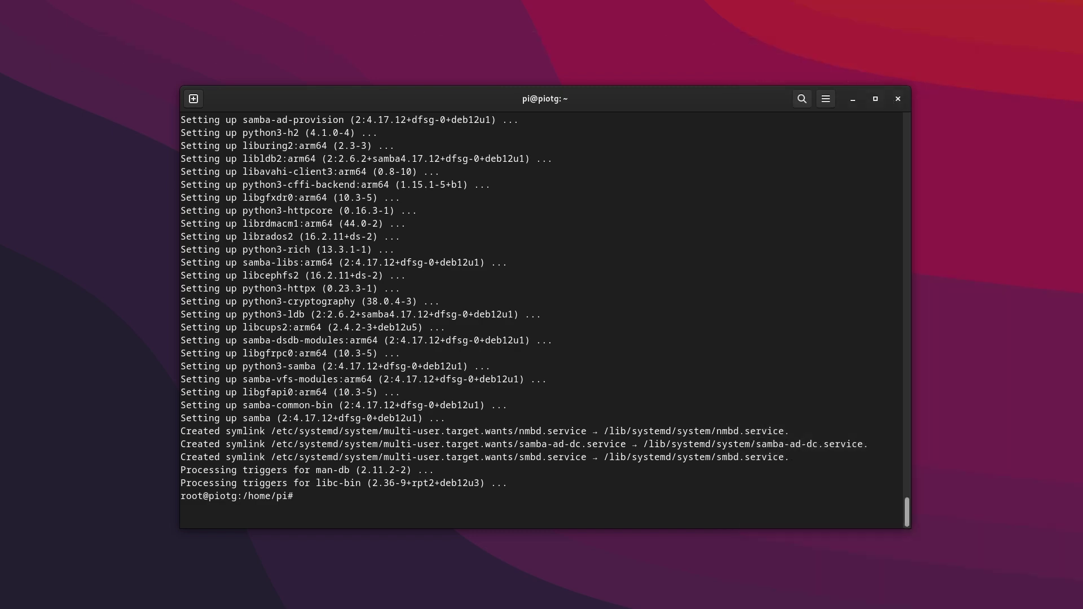
# - Add a [share] section (path /home/pi/share, read only = no, browsable = yes) to /etc/samba/smb.conf and save
pyautogui.write('nano /etc/samba/')
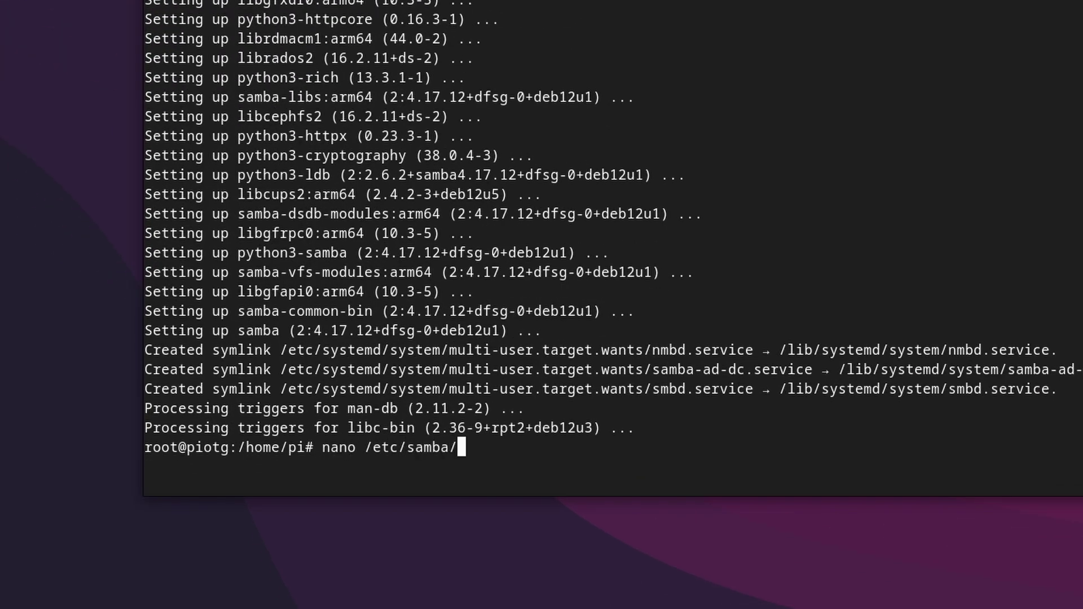
pyautogui.write('s')
pyautogui.press('Tab')
pyautogui.press('Return')
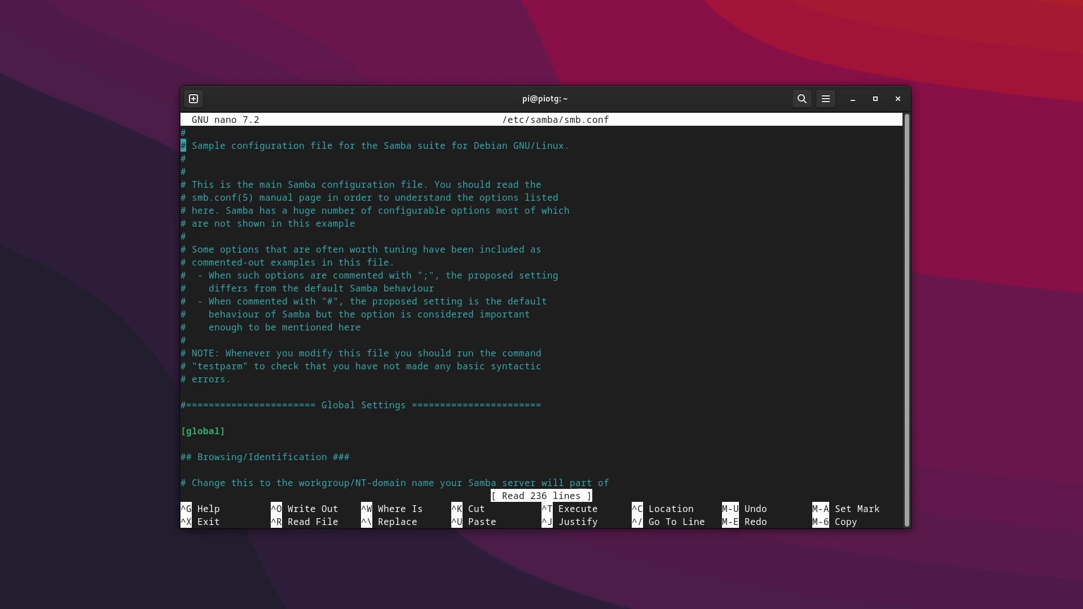
pyautogui.scroll(-20, 542, 304)
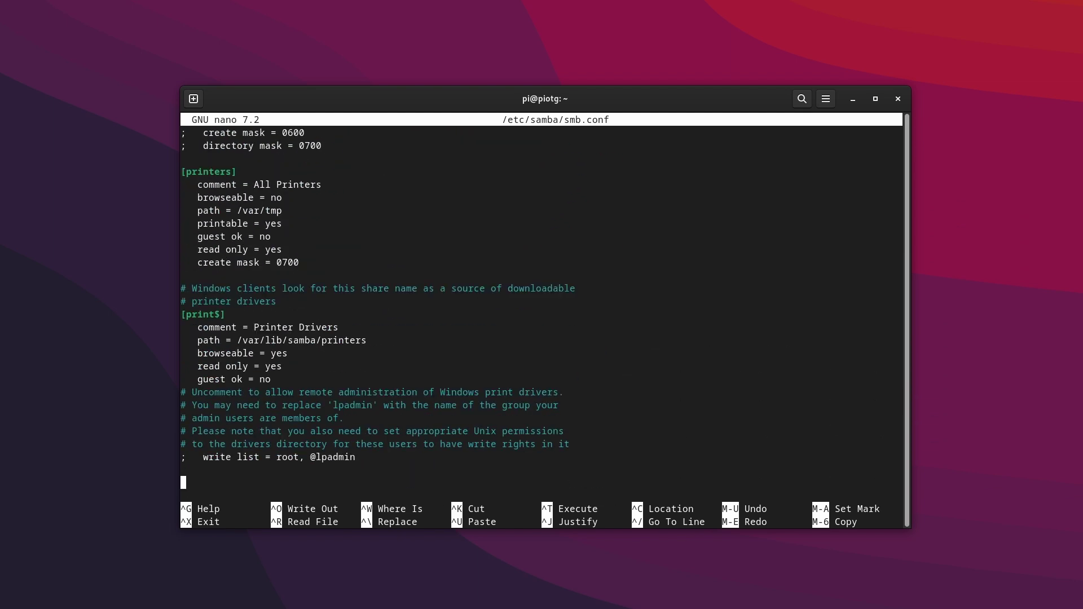
pyautogui.press('Return')
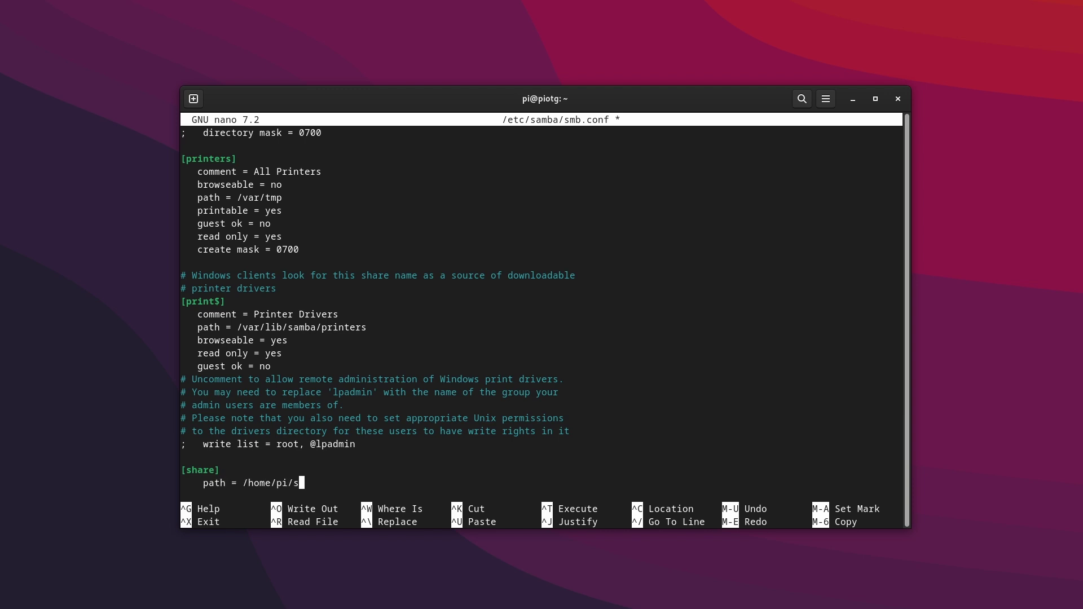
pyautogui.press('Return')
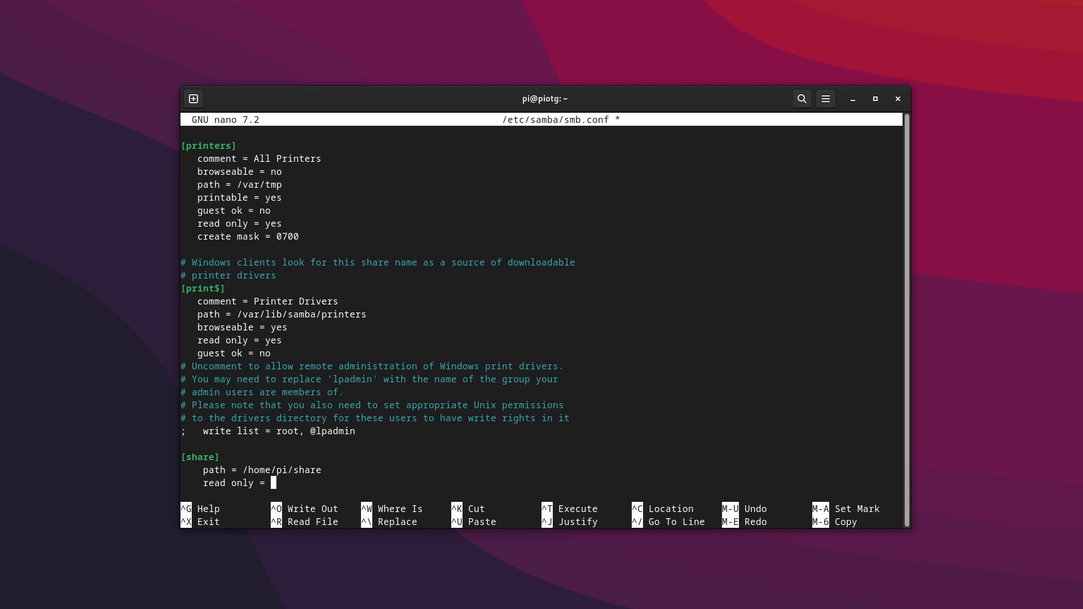
pyautogui.press('Return')
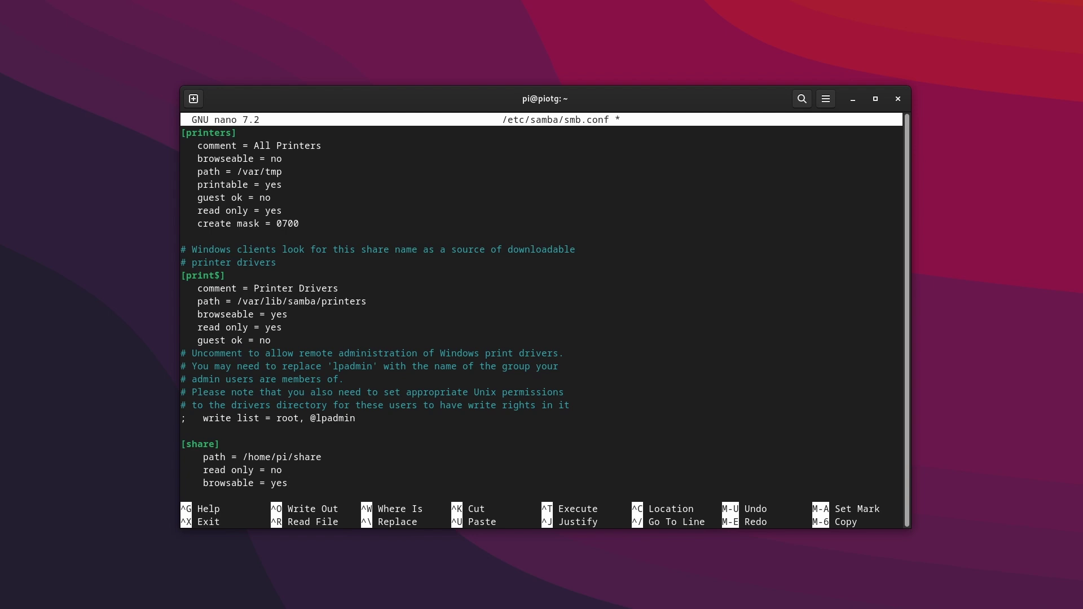
pyautogui.press('Return')
pyautogui.hotkey('ctrl', 'o')
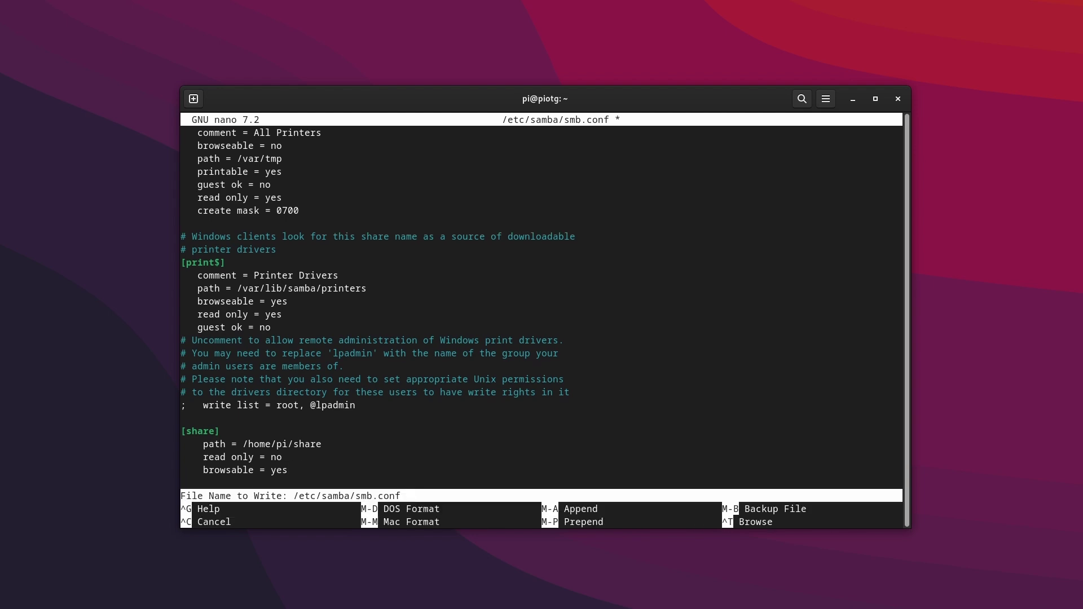
pyautogui.press('Return')
# - Exit nano and root, create the share folder, and verify it with ls -al
pyautogui.hotkey('ctrl', 'x')
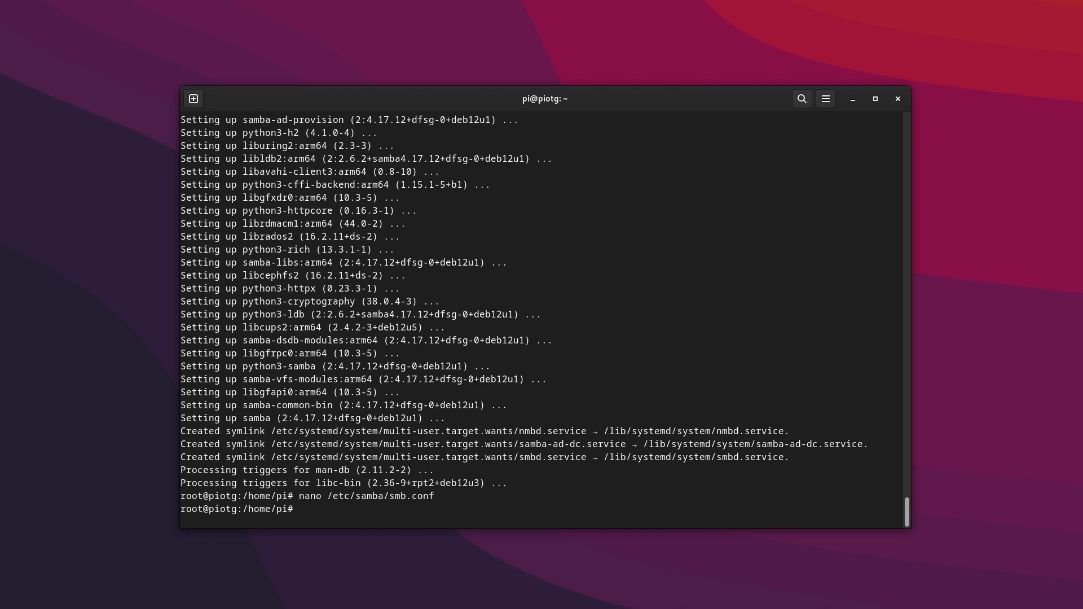
pyautogui.hotkey('ctrl', 'd')
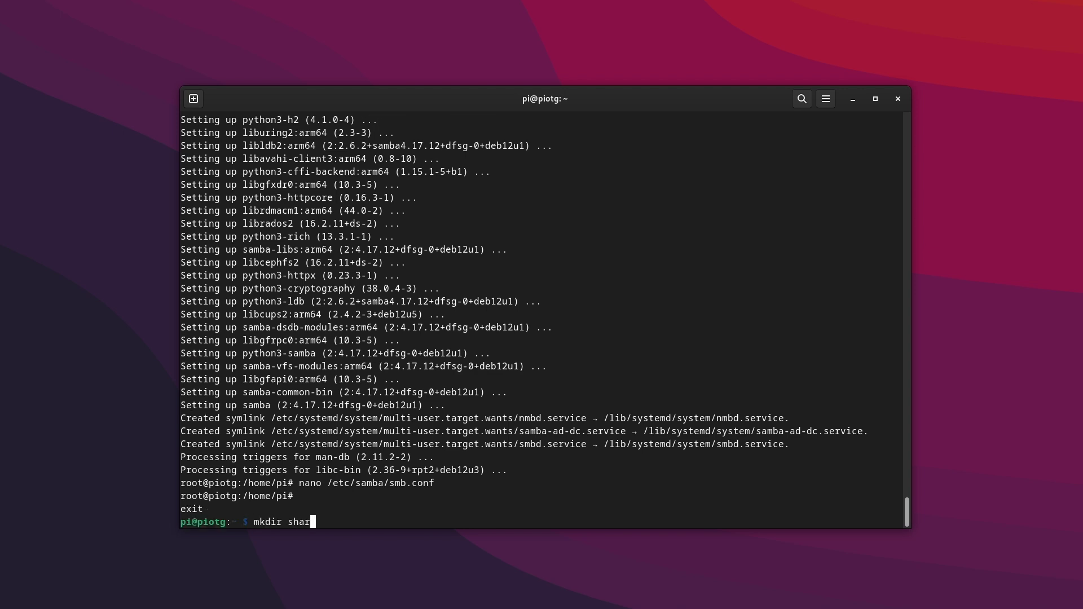
pyautogui.press('Return')
pyautogui.write('ls -al')
pyautogui.press('Return')
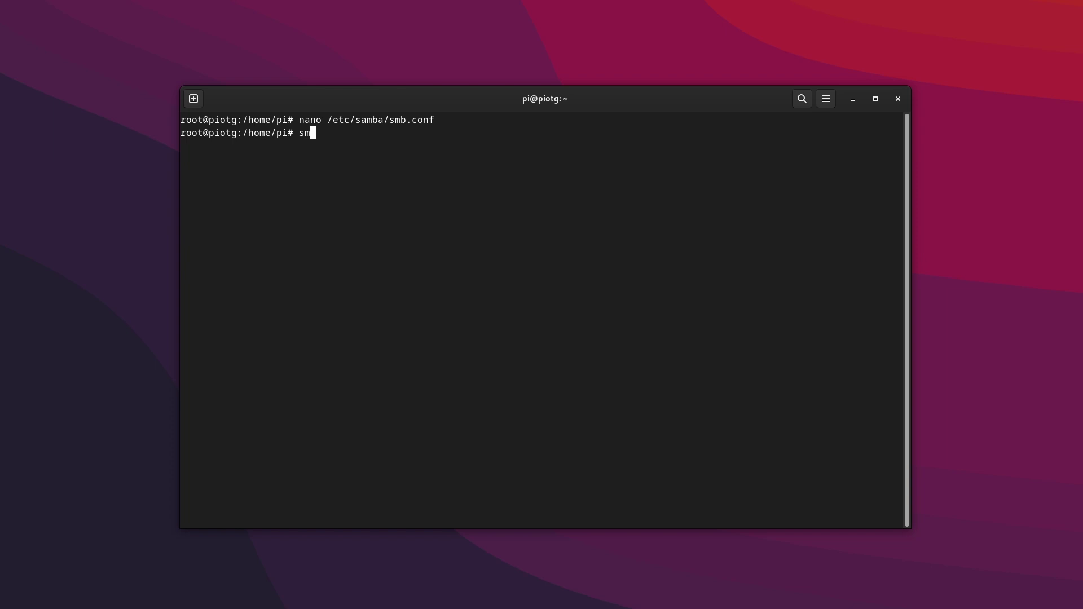
# - Add pi as a Samba user with a password entered twice
pyautogui.write('bpasswd -a pi')
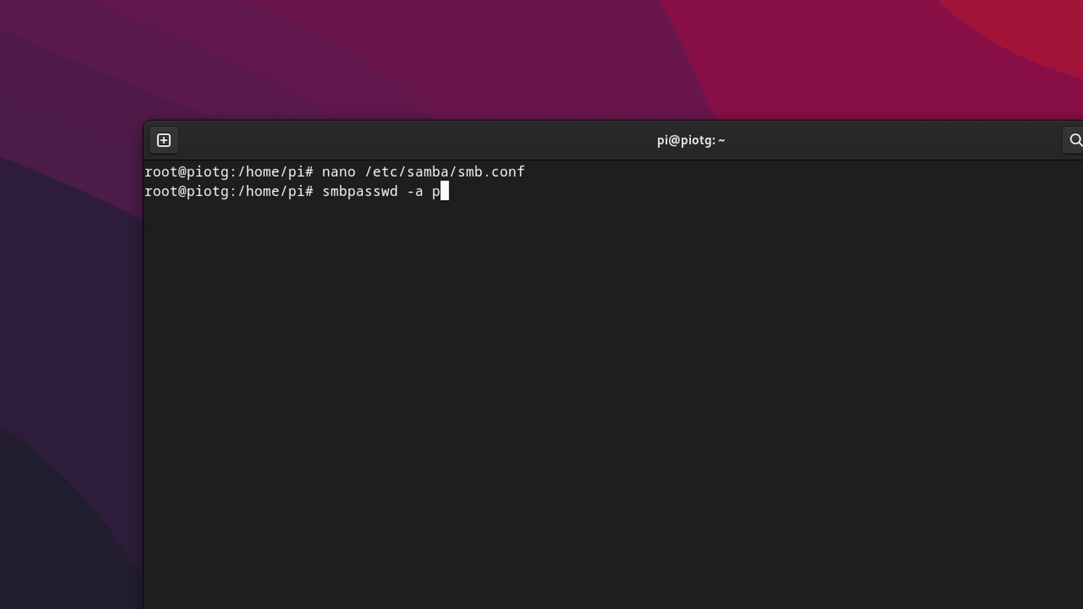
pyautogui.press('Return')
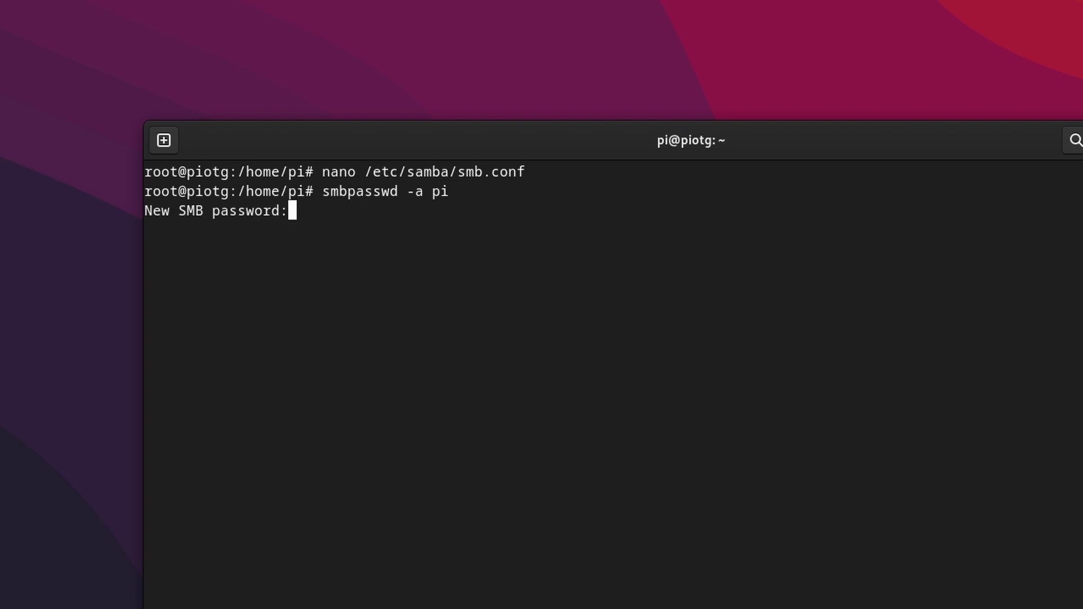
pyautogui.press('Return')
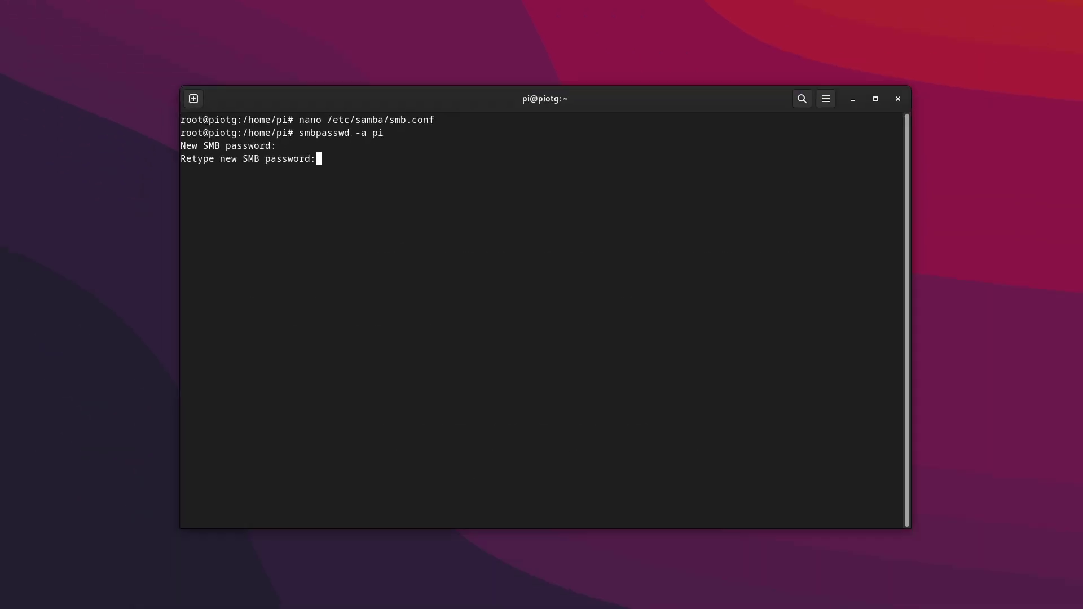
pyautogui.press('Return')
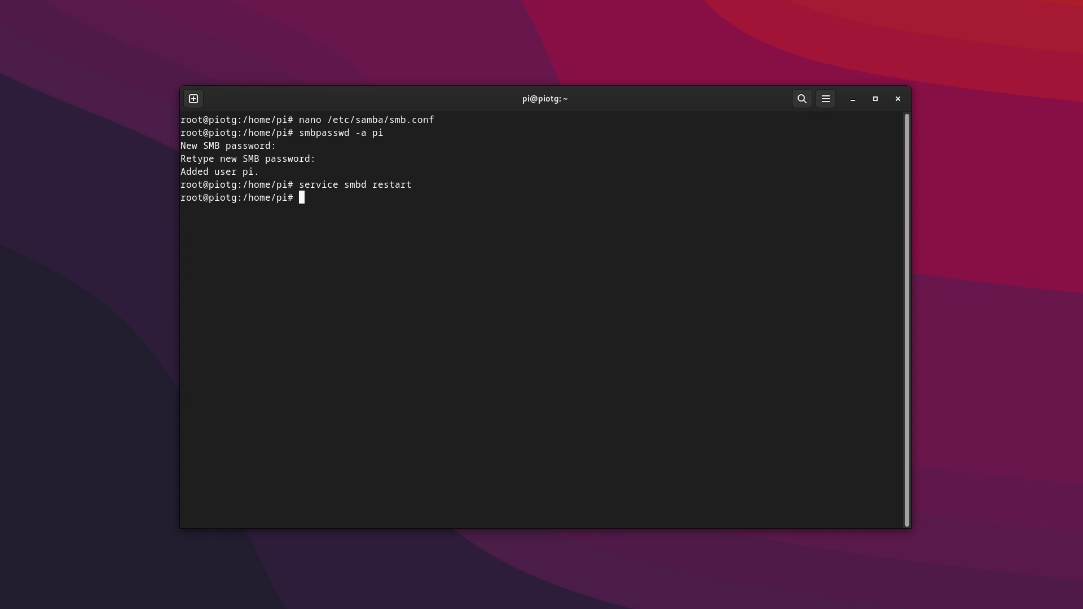
pyautogui.press('super+e')
# - Connect to the share on PIOTG as registered user pi
pyautogui.moveTo(584, 542); pyautogui.dragTo(885, 254)
pyautogui.click(534, 482)
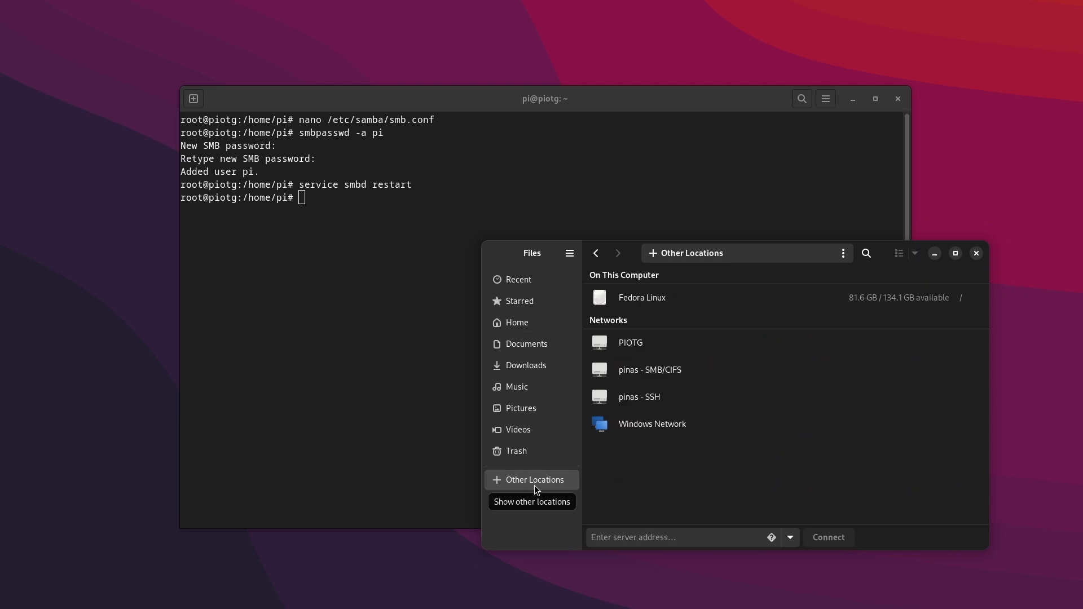
pyautogui.click(646, 341)
pyautogui.doubleClick(850, 308)
pyautogui.click(721, 362)
pyautogui.write('pi')
pyautogui.press('Tab')
pyautogui.press('Tab')
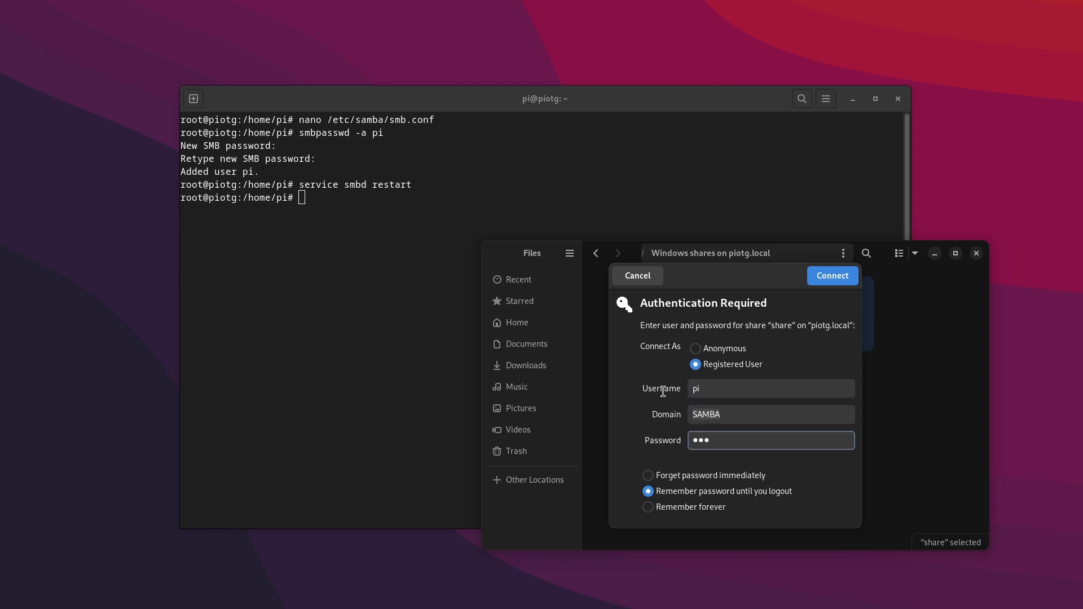
pyautogui.click(822, 276)
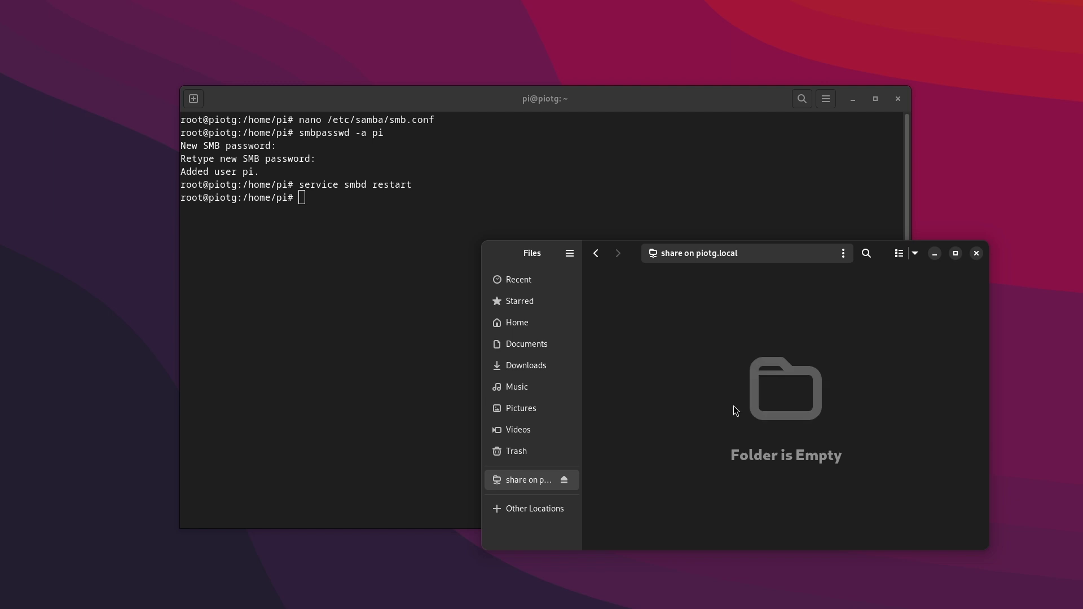
# - Create a 'test' folder in the share and paste the Jetson-210 file into it
pyautogui.rightClick(733, 405)
pyautogui.click(765, 418)
pyautogui.write('test')
pyautogui.press('Return')
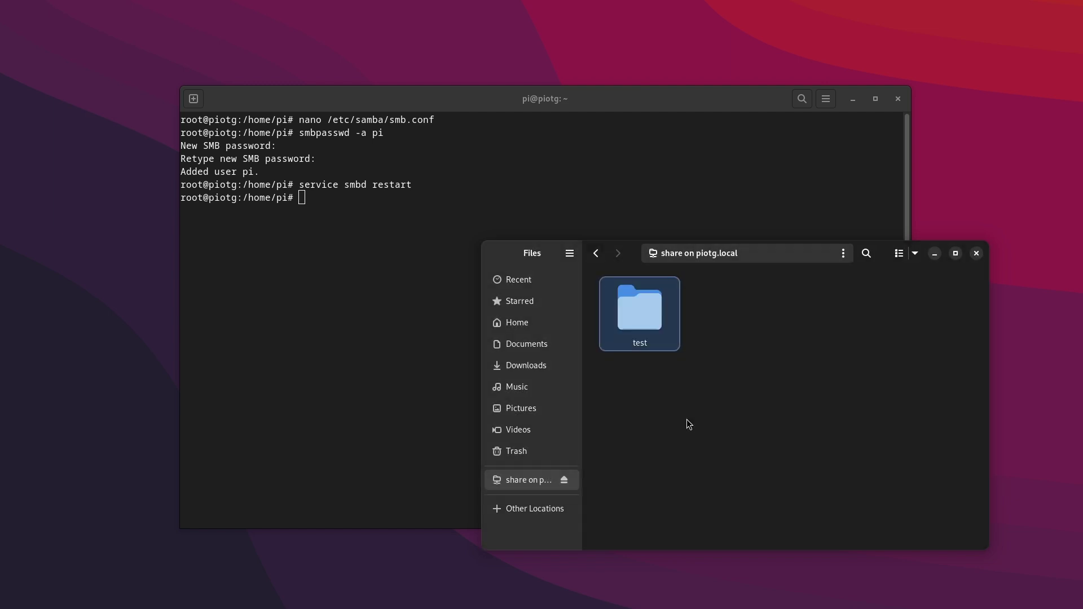
pyautogui.rightClick(774, 412)
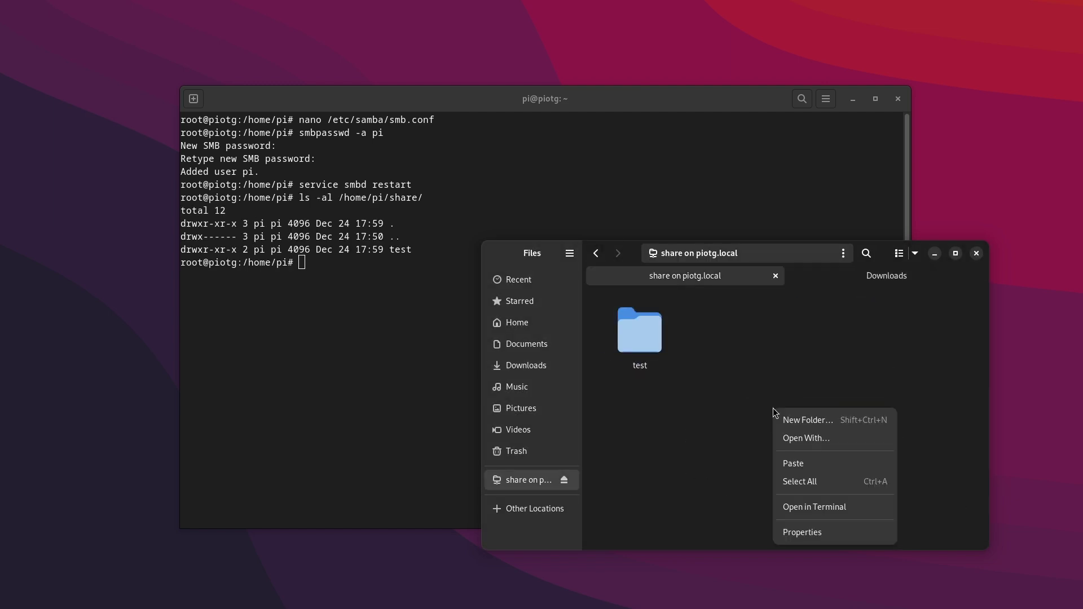
pyautogui.click(793, 463)
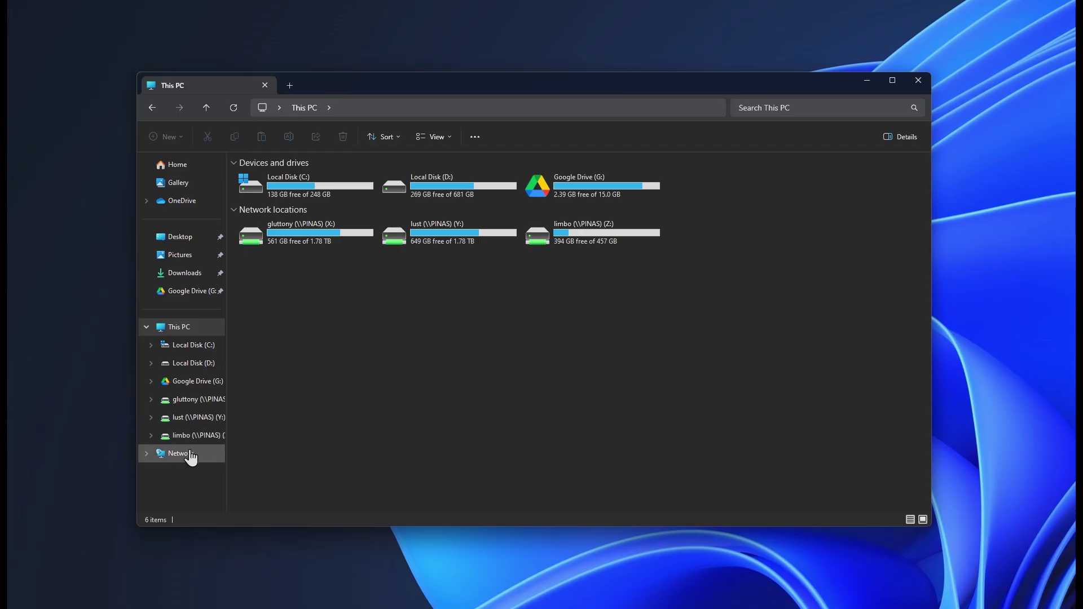
# - Open \\192.168.1.79\share, entering the account password and remembering the credentials
pyautogui.click(180, 453)
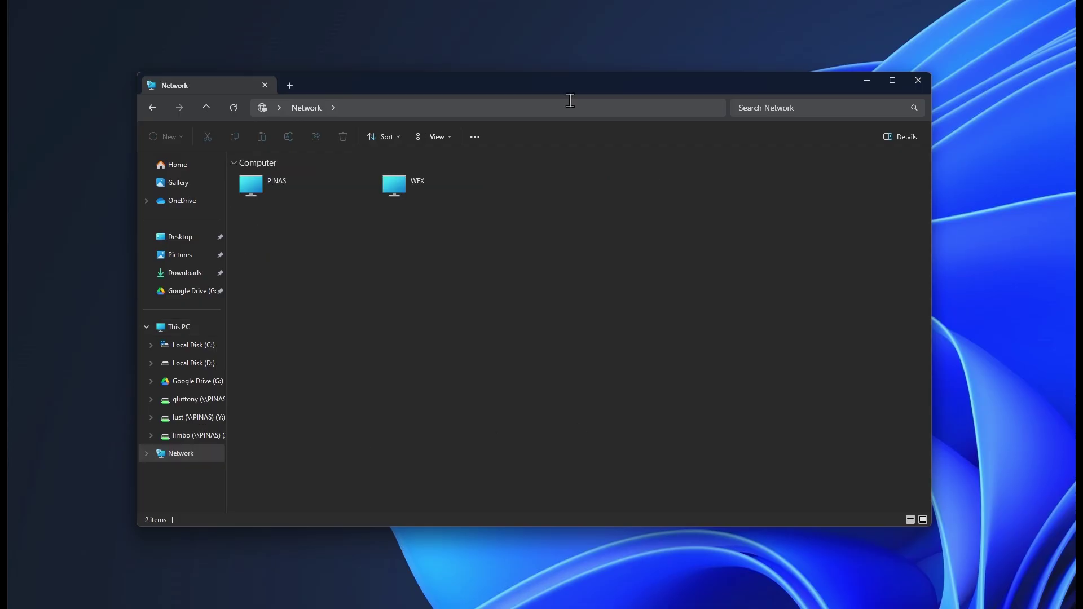
pyautogui.click(570, 104)
pyautogui.write('\\\\1')
pyautogui.press('Down')
pyautogui.press('Return')
pyautogui.press('Tab')
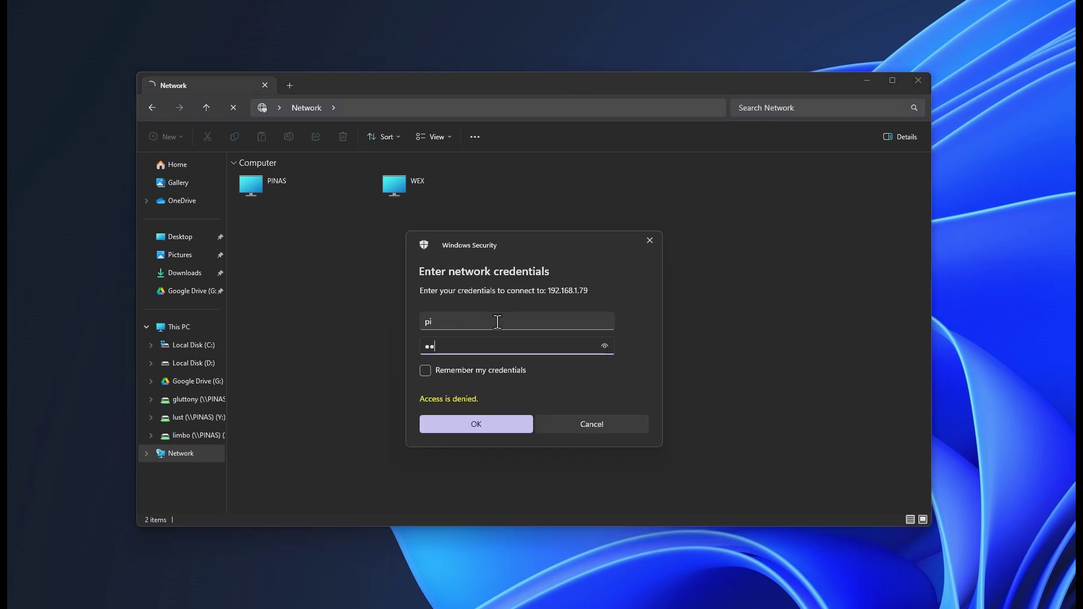
pyautogui.click(424, 370)
pyautogui.click(471, 428)
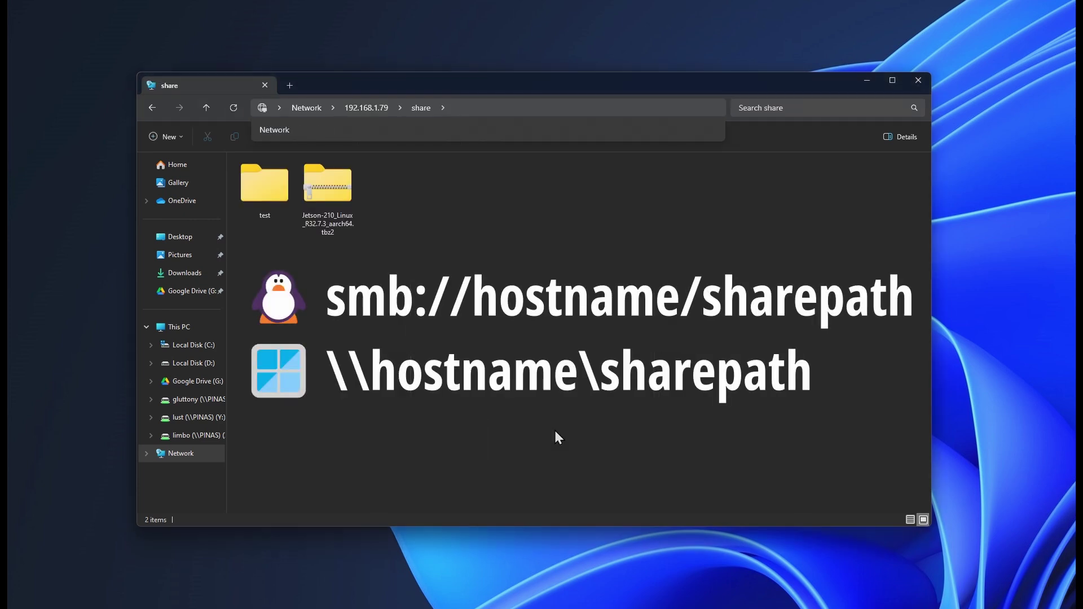
# - Copy the Jetson archive from the share into Pictures
pyautogui.rightClick(338, 215)
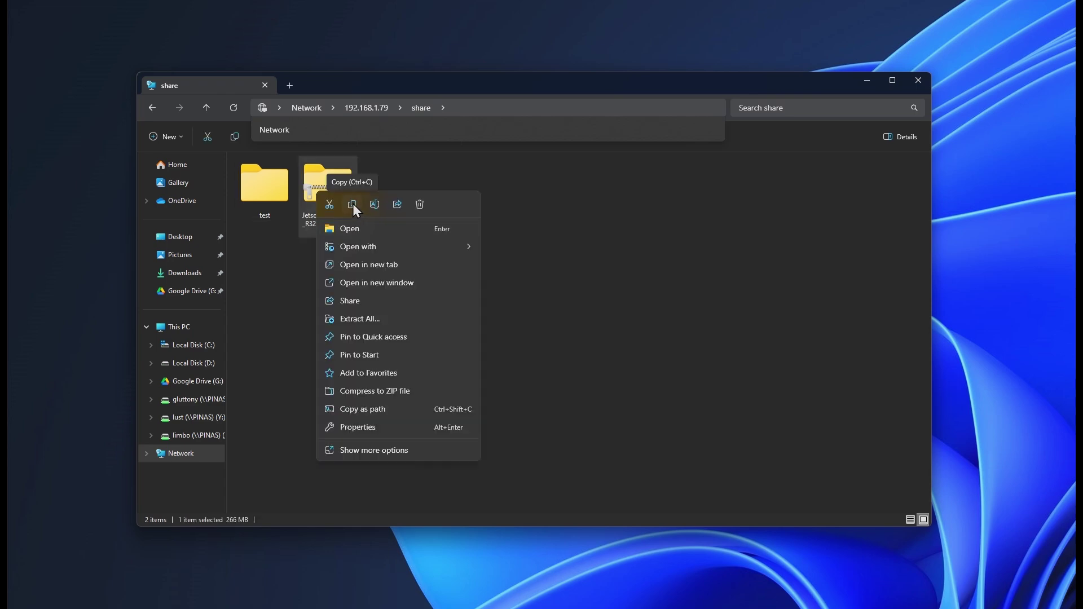
pyautogui.click(353, 204)
pyautogui.click(180, 254)
pyautogui.hotkey('ctrl', 'v')
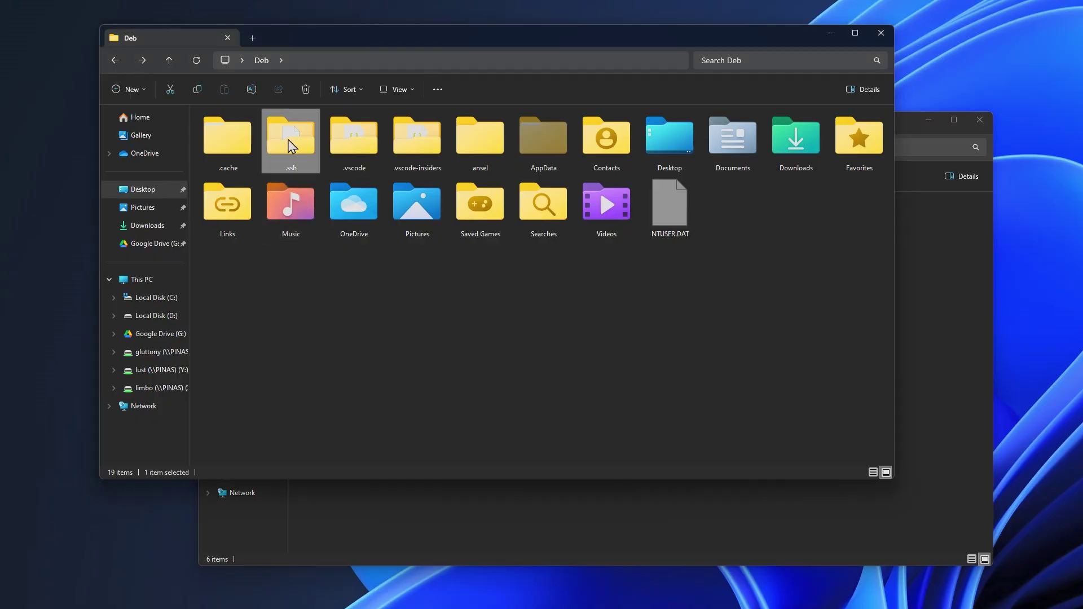
# - Copy the .ssh folder and open the share's ssh keys folder to paste it
pyautogui.rightClick(290, 146)
pyautogui.click(326, 153)
pyautogui.click(600, 520)
pyautogui.doubleClick(452, 222)
pyautogui.rightClick(456, 351)
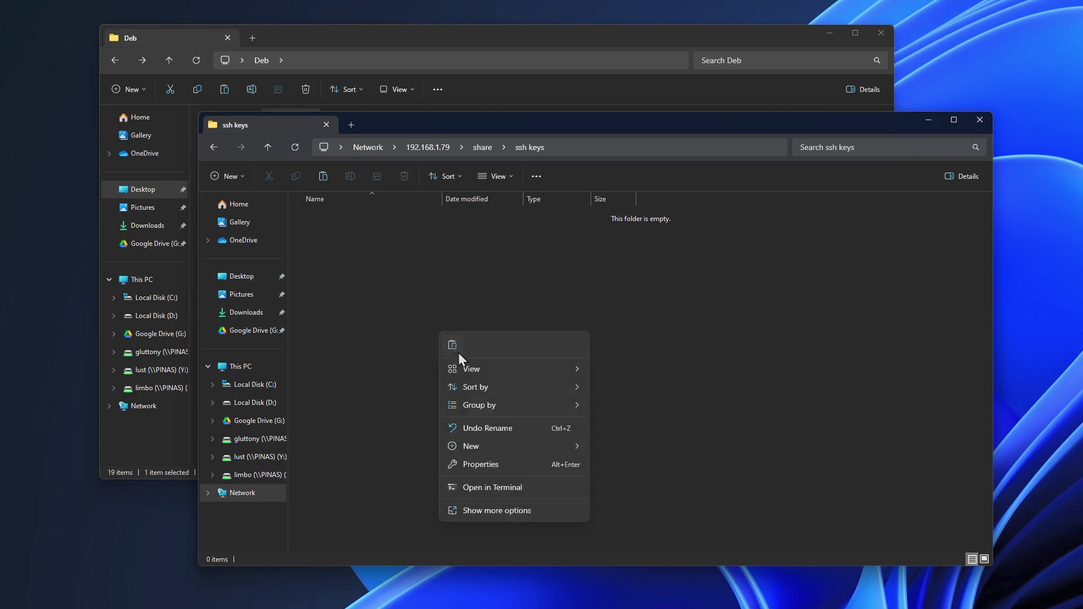
pyautogui.click(453, 345)
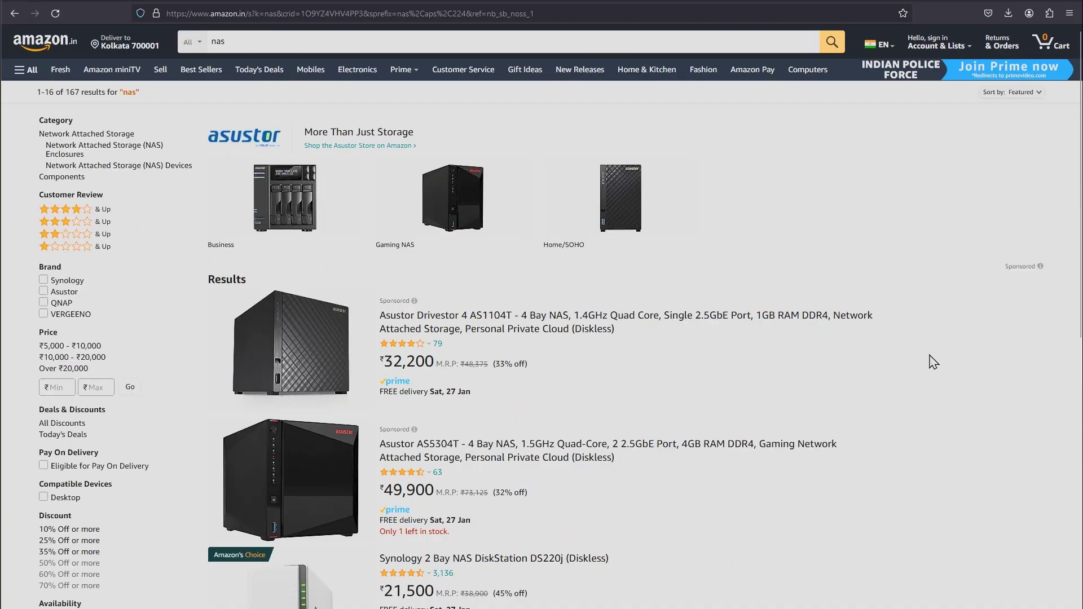
pyautogui.scroll(-7, 934, 364)
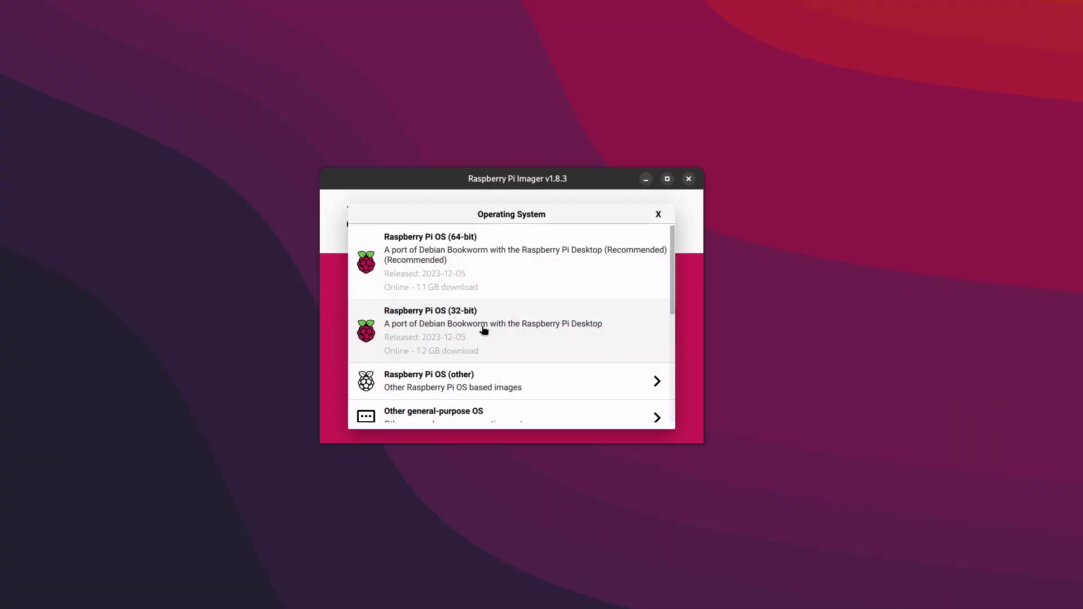
# - Write Raspberry Pi OS Lite (64-bit) to the Mass Storage Device with saved custom settings
pyautogui.click(503, 379)
pyautogui.click(506, 298)
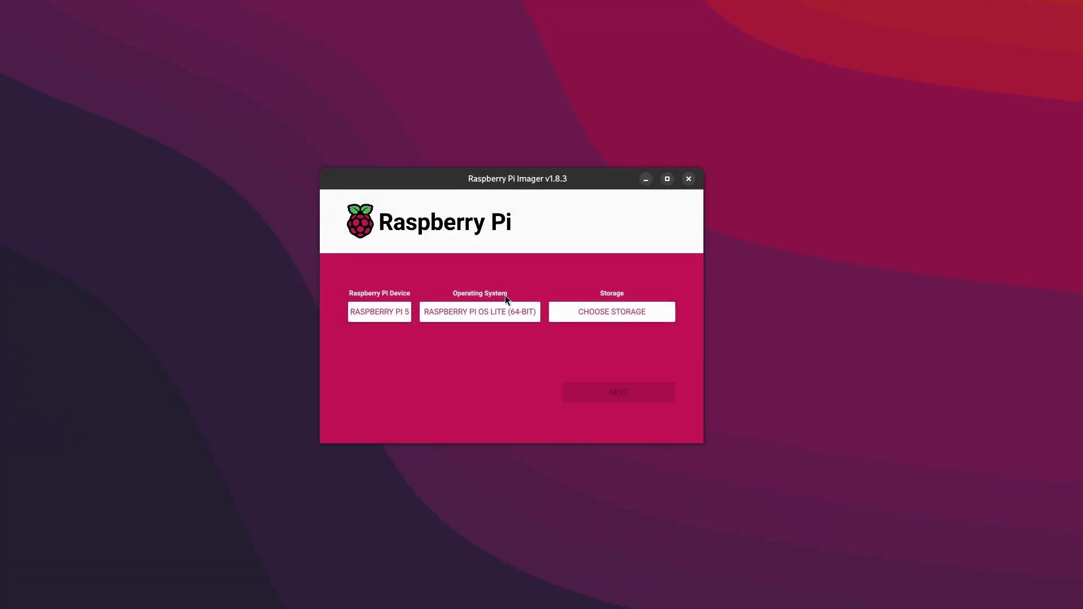
pyautogui.click(600, 313)
pyautogui.click(536, 250)
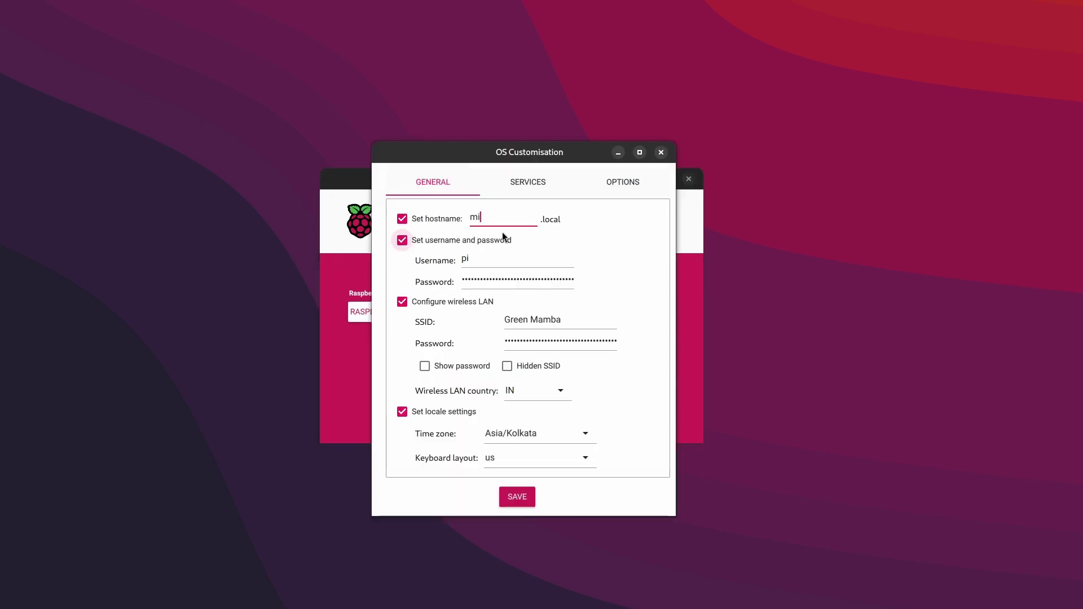
pyautogui.click(517, 497)
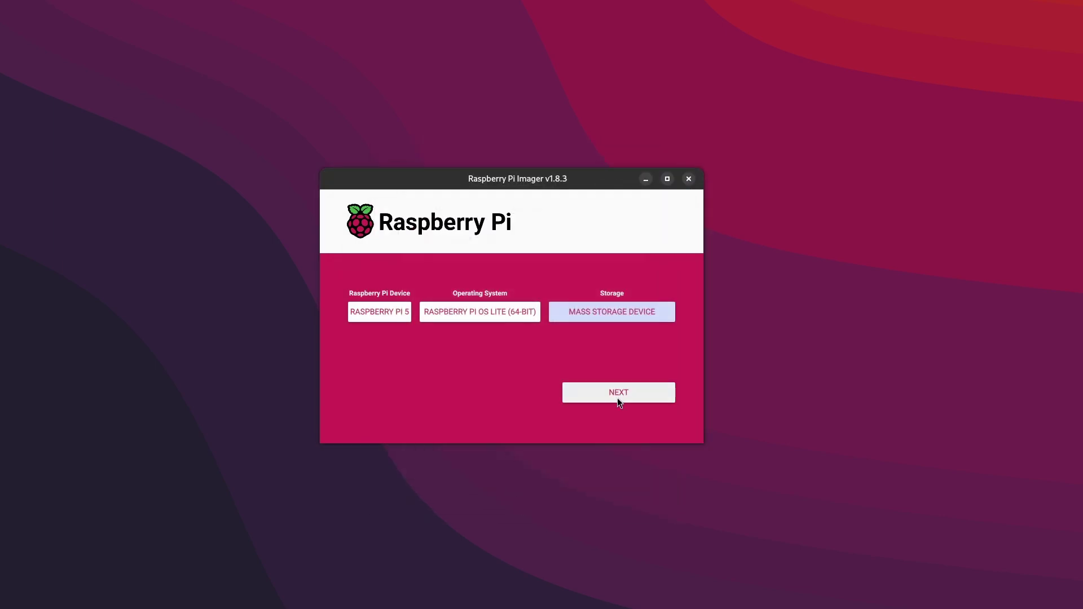
pyautogui.click(531, 353)
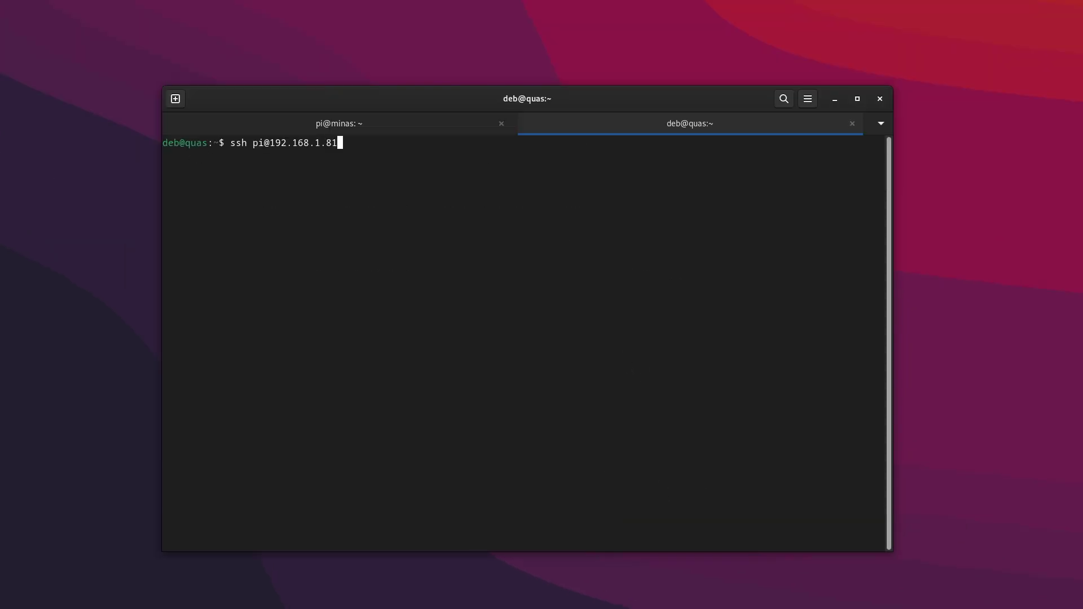
pyautogui.press('Return')
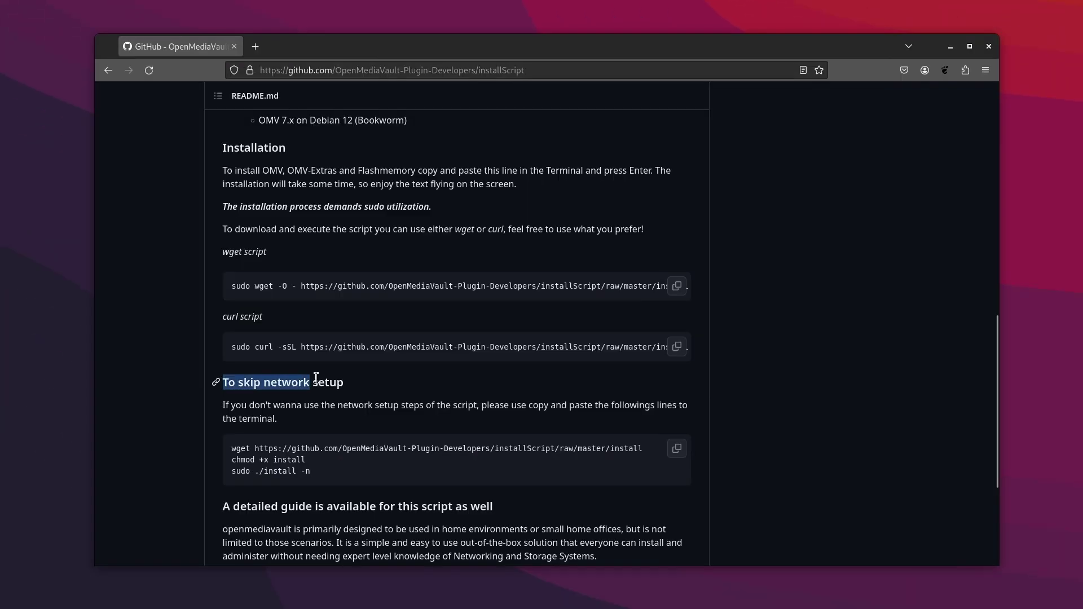
pyautogui.moveTo(316, 378); pyautogui.dragTo(358, 379)
pyautogui.moveTo(313, 473); pyautogui.dragTo(221, 452)
pyautogui.click(338, 471)
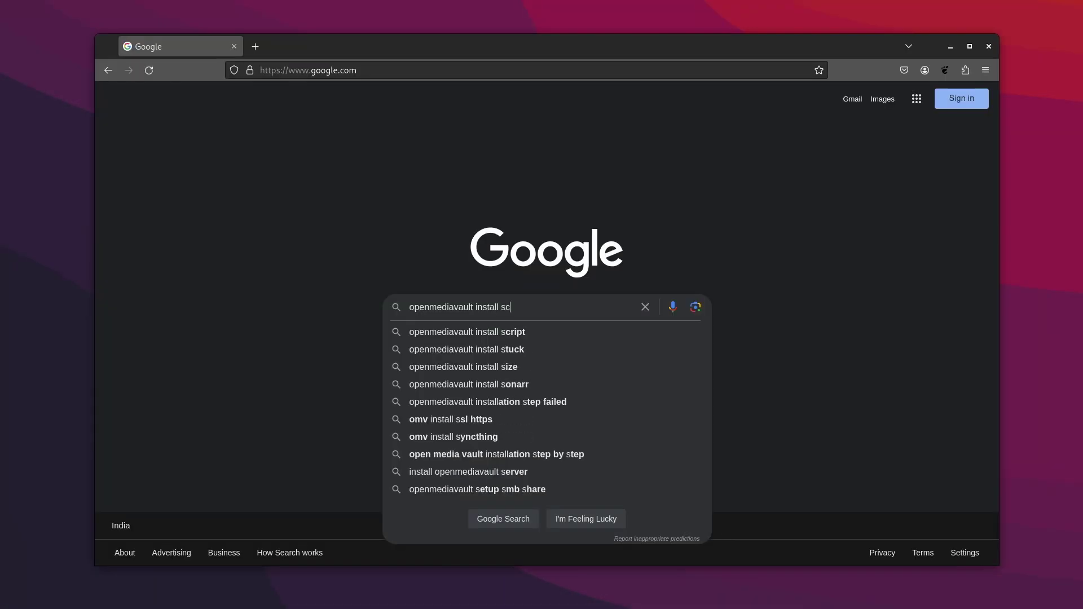
# - Search 'openmediavault install script', open the GitHub installScript repo, and select its wget command
pyautogui.write('scr')
pyautogui.press('Down')
pyautogui.press('Return')
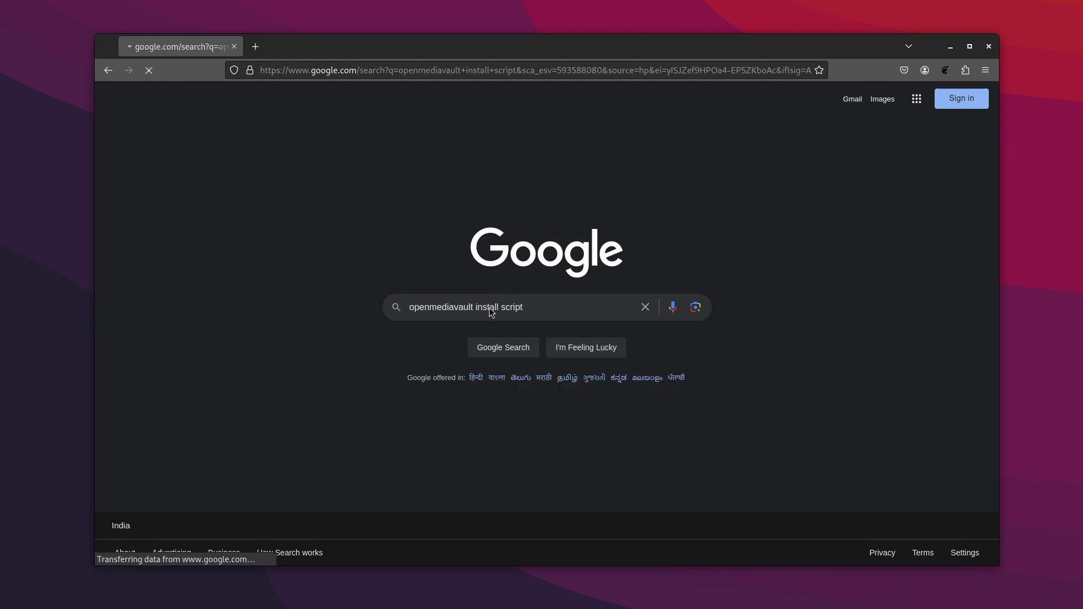
pyautogui.click(274, 218)
pyautogui.scroll(-10, 146, 400)
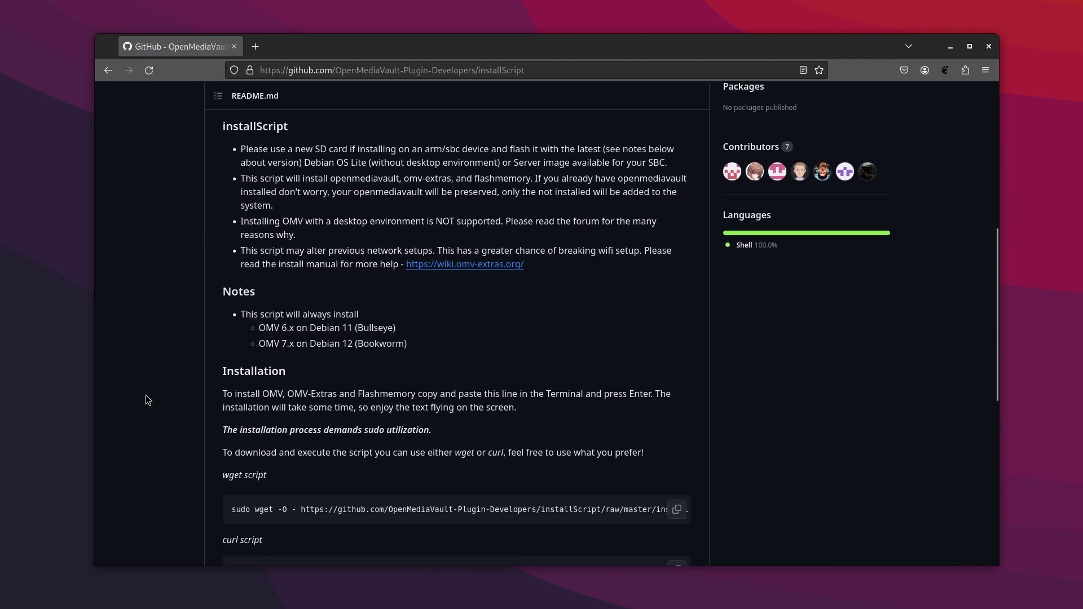
pyautogui.tripleClick(446, 361)
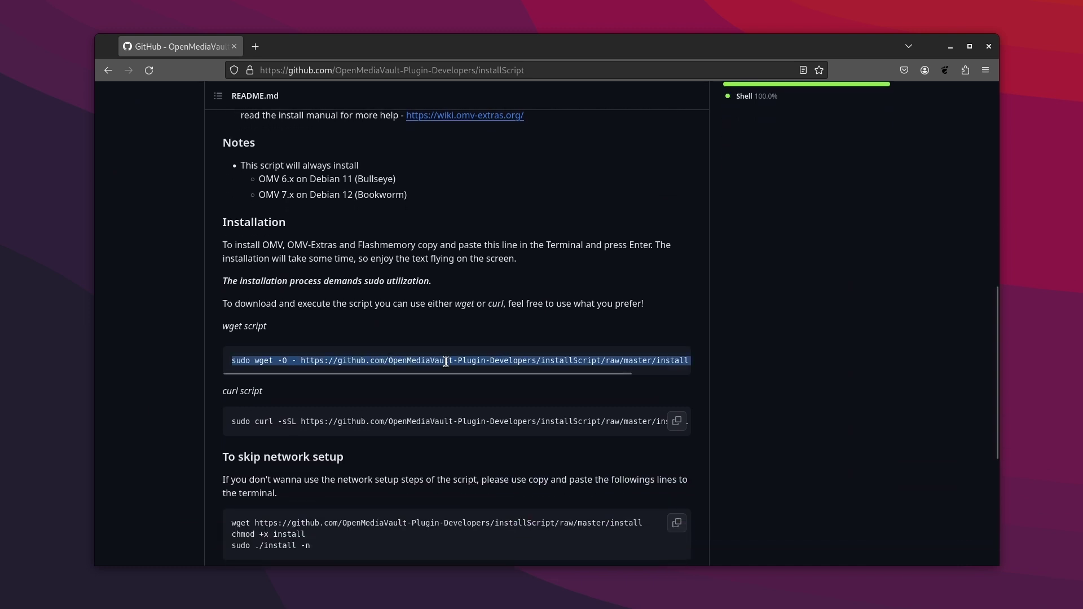
# - Run the pasted wget openmediavault install script as root, then start entering 192.168.1.82 in Firefox
pyautogui.click(894, 84)
pyautogui.click(951, 46)
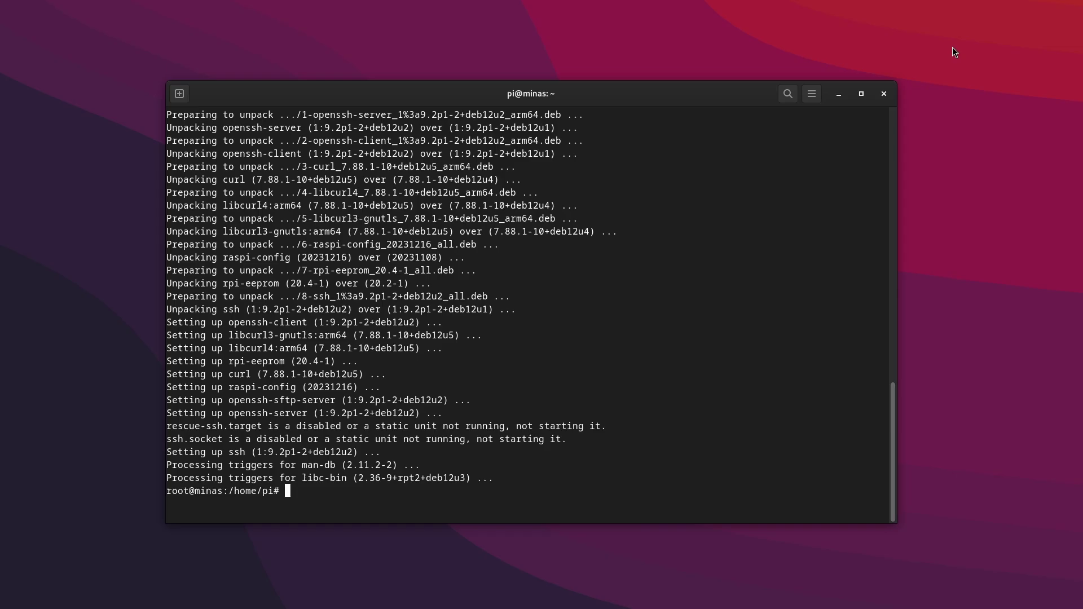
pyautogui.hotkey('ctrl', 'shift', 'v')
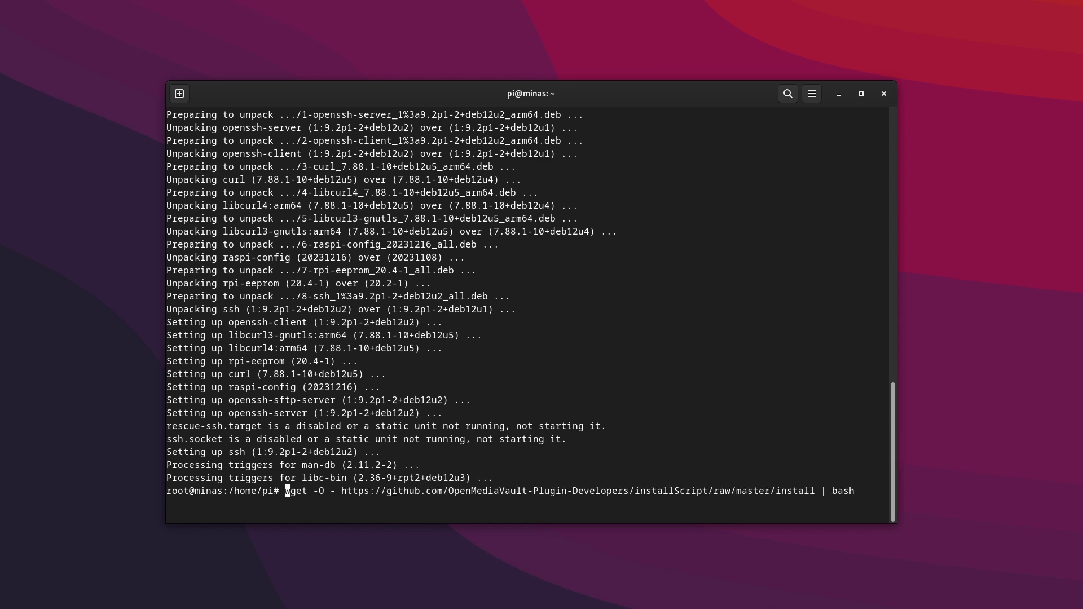
pyautogui.press('Return')
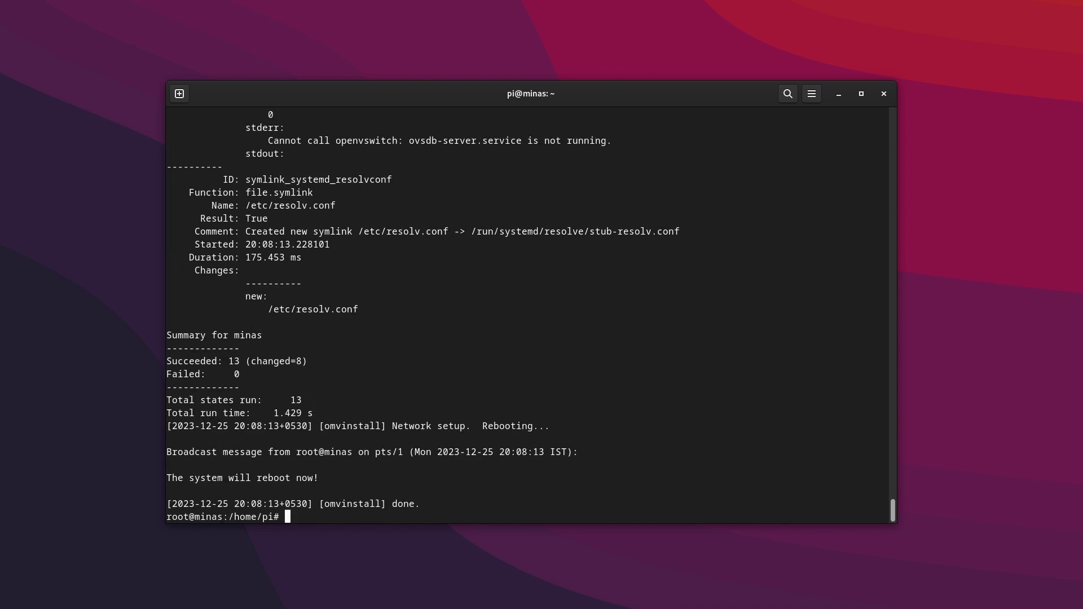
pyautogui.write('82')
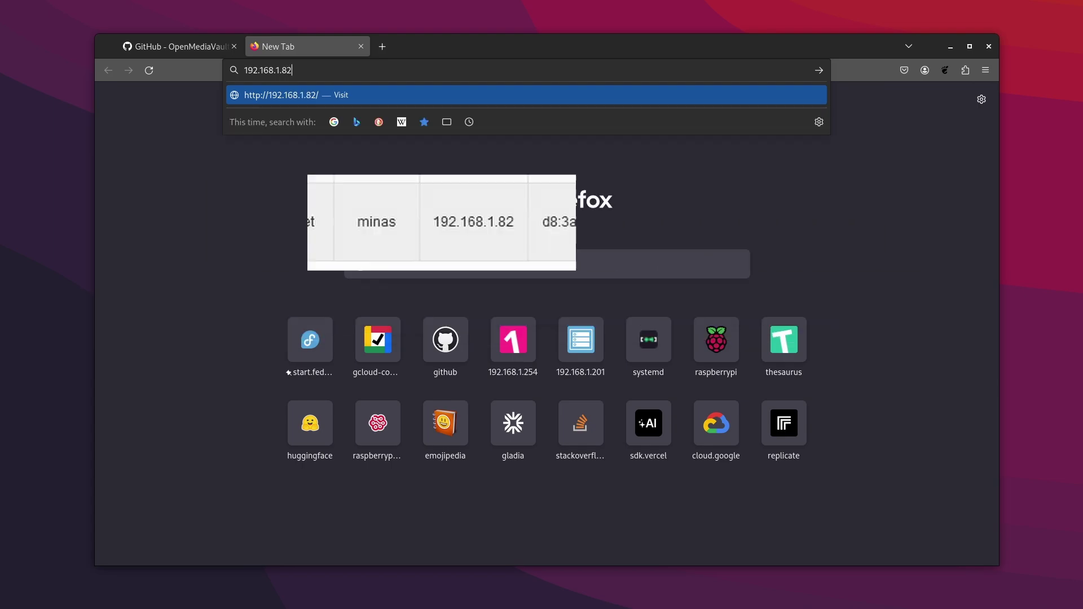
# - Load 192.168.1.82, log in with the admin password, and choose never to save the login
pyautogui.press('Return')
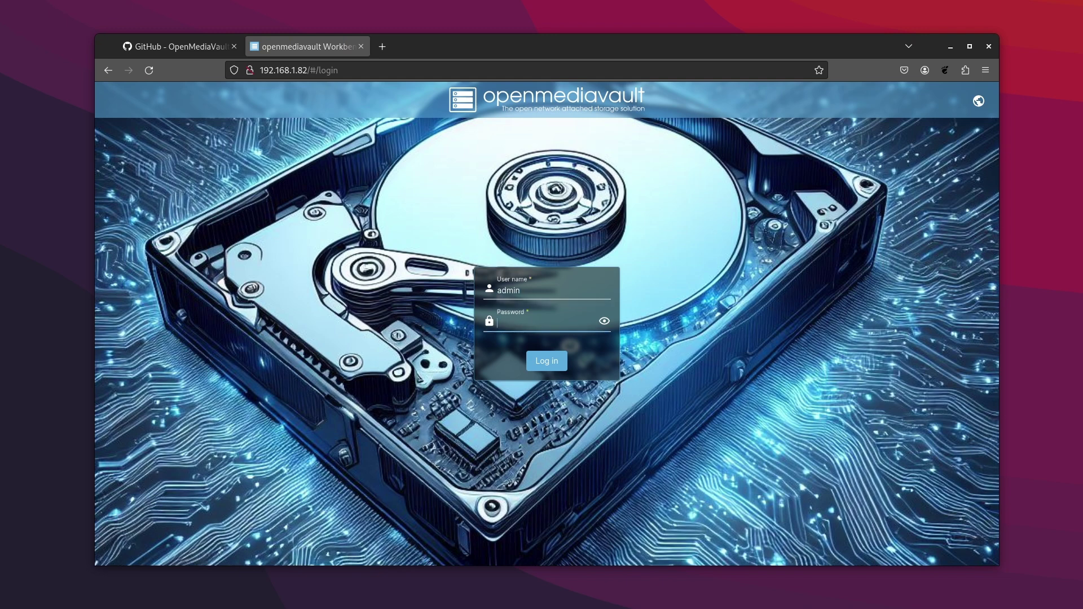
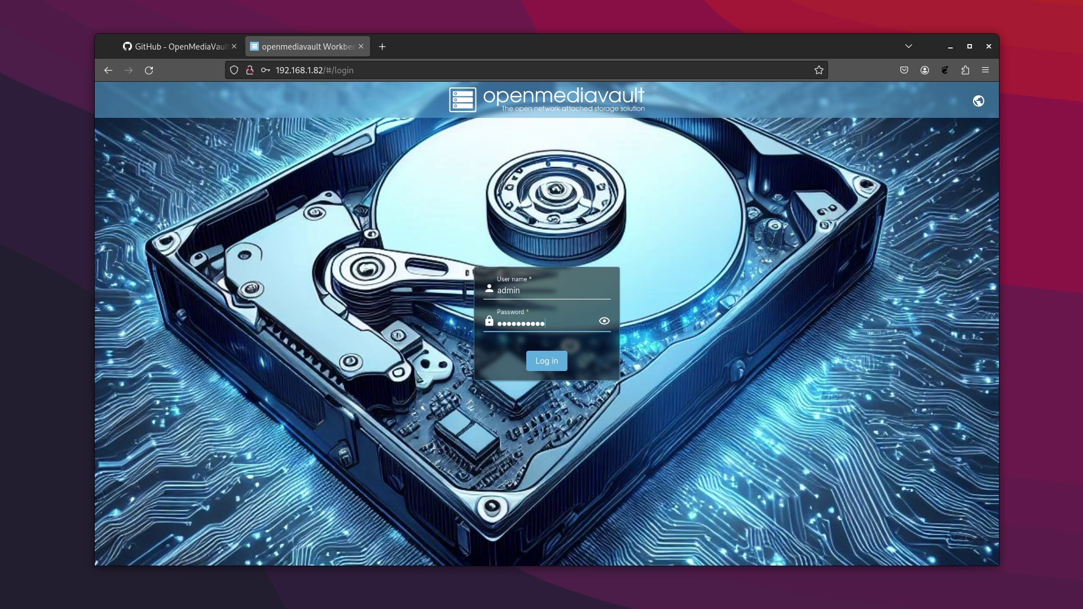
pyautogui.press('Return')
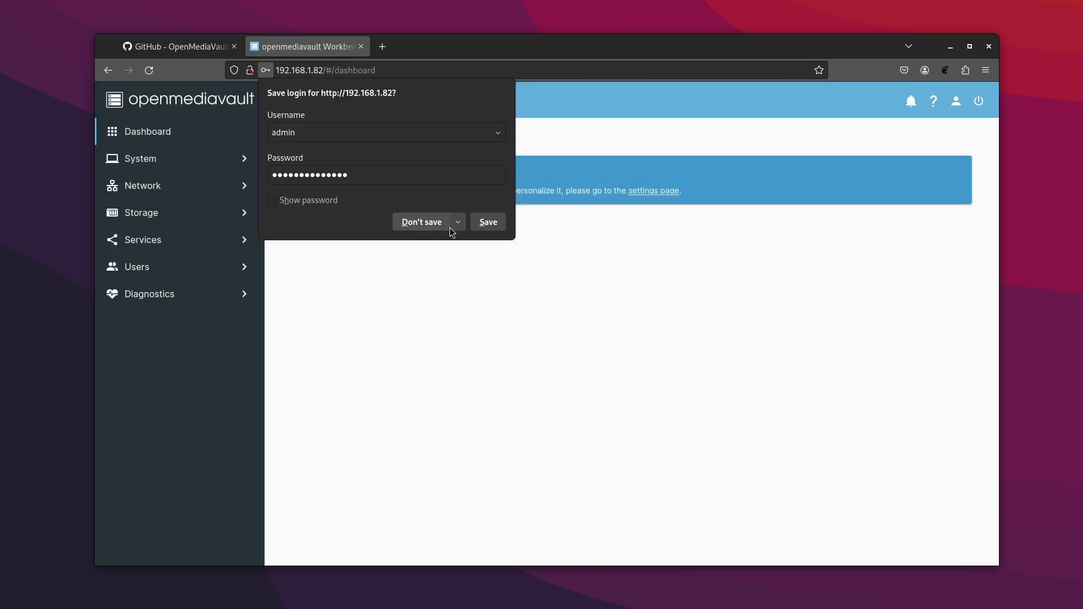
pyautogui.click(459, 228)
pyautogui.click(448, 242)
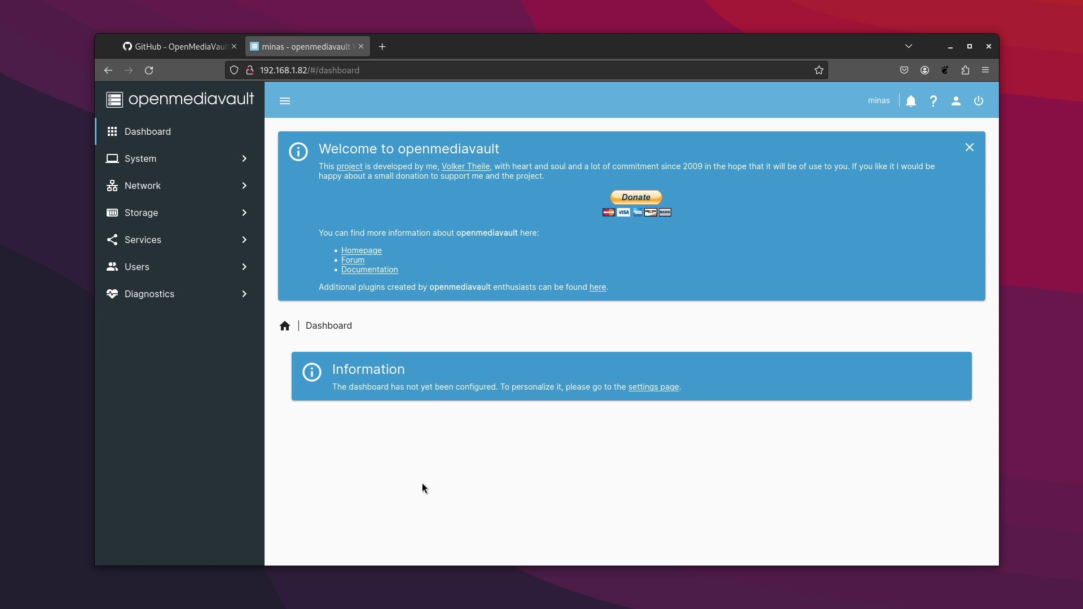
# - Enable the System Information, Updates Available, Uptime and System Time dashboard widgets
pyautogui.click(970, 147)
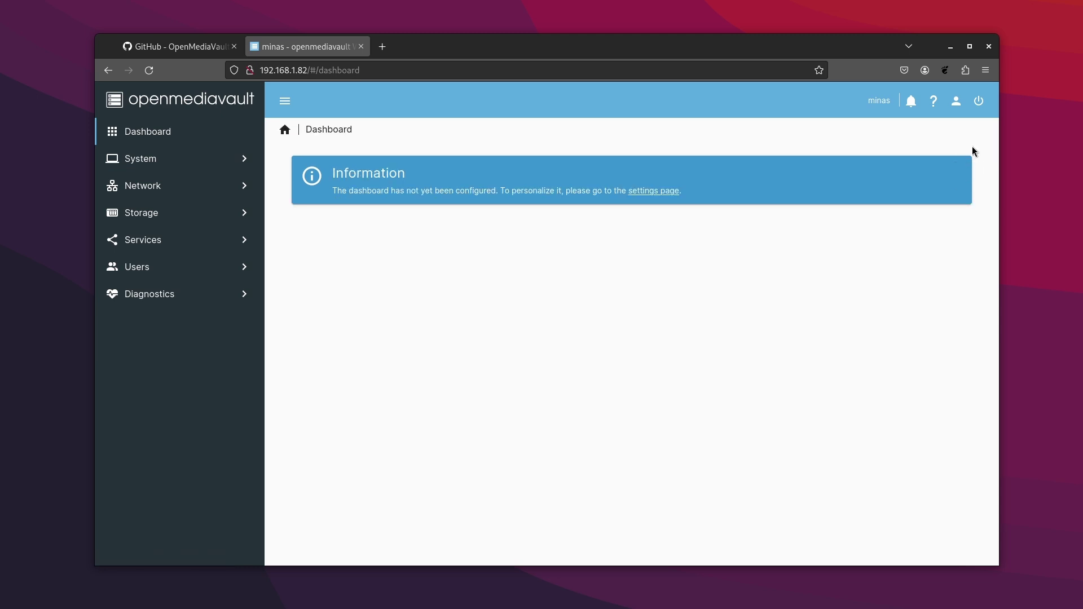
pyautogui.click(658, 192)
pyautogui.click(301, 419)
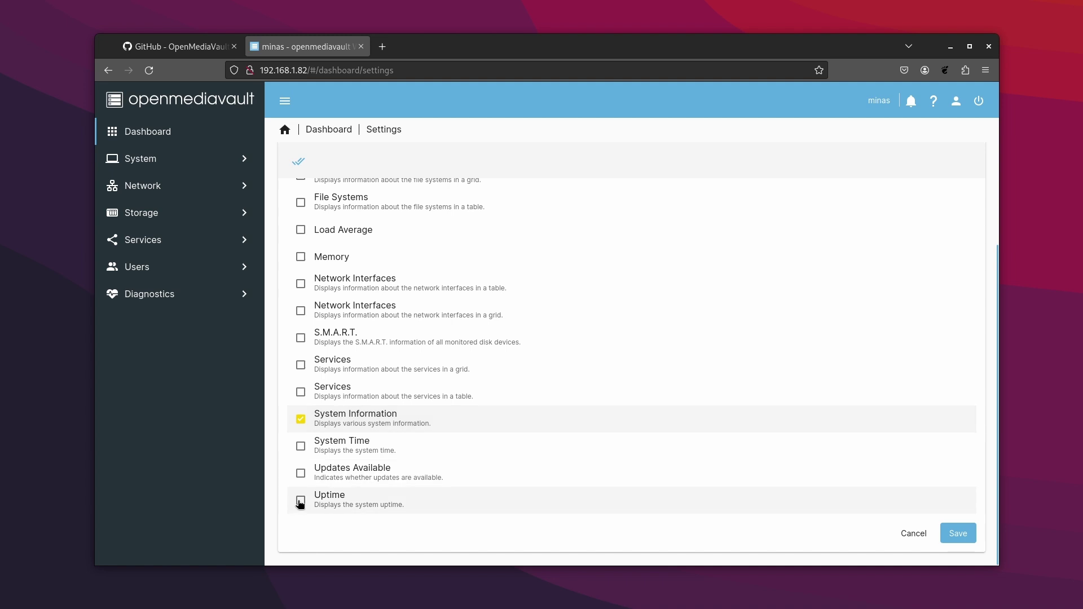
pyautogui.click(300, 474)
pyautogui.click(301, 501)
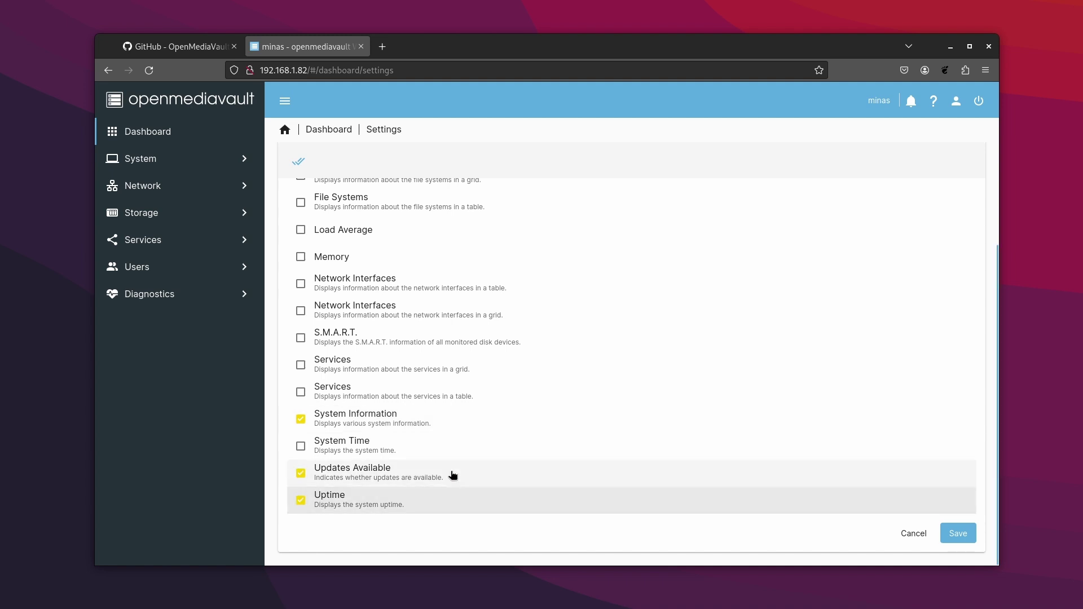
pyautogui.click(301, 447)
# - Also enable Services, S.M.A.R.T., Network Interfaces, Load Average and File Systems widgets, then save
pyautogui.scroll(3, 301, 448)
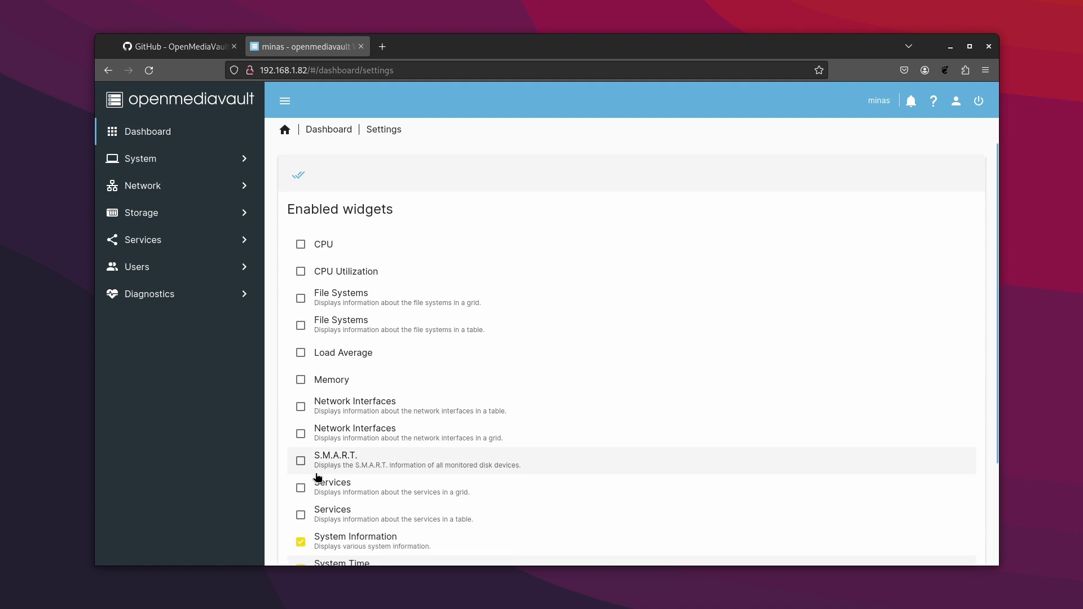
pyautogui.click(301, 515)
pyautogui.click(301, 461)
pyautogui.click(301, 407)
pyautogui.click(301, 353)
pyautogui.click(300, 299)
pyautogui.scroll(-3, 597, 427)
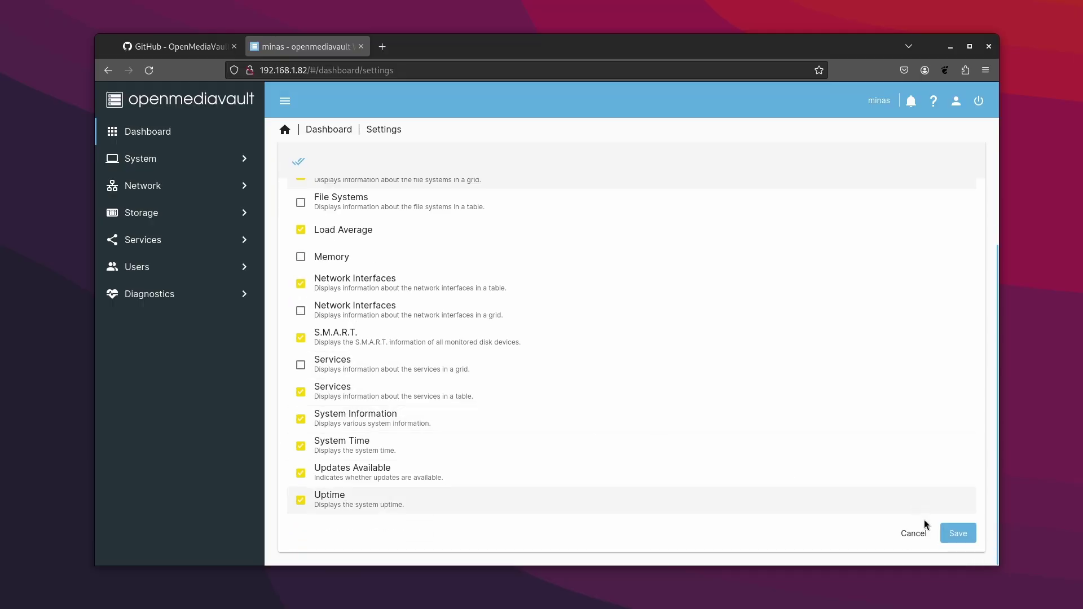
pyautogui.click(959, 529)
# - Turn on dark mode from the user menu and highlight the System Information details
pyautogui.click(957, 103)
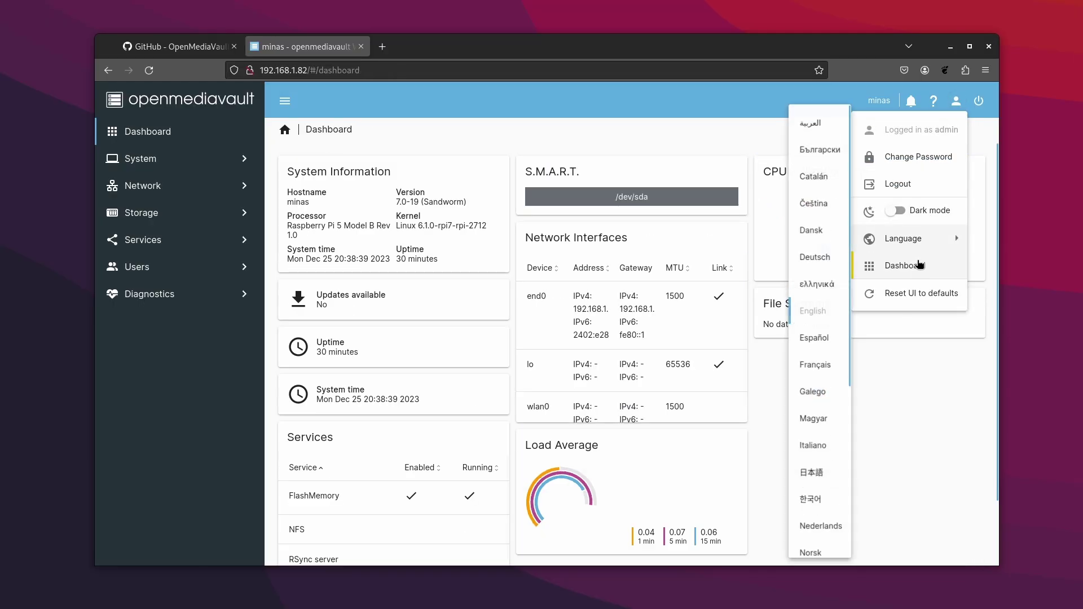
pyautogui.click(916, 208)
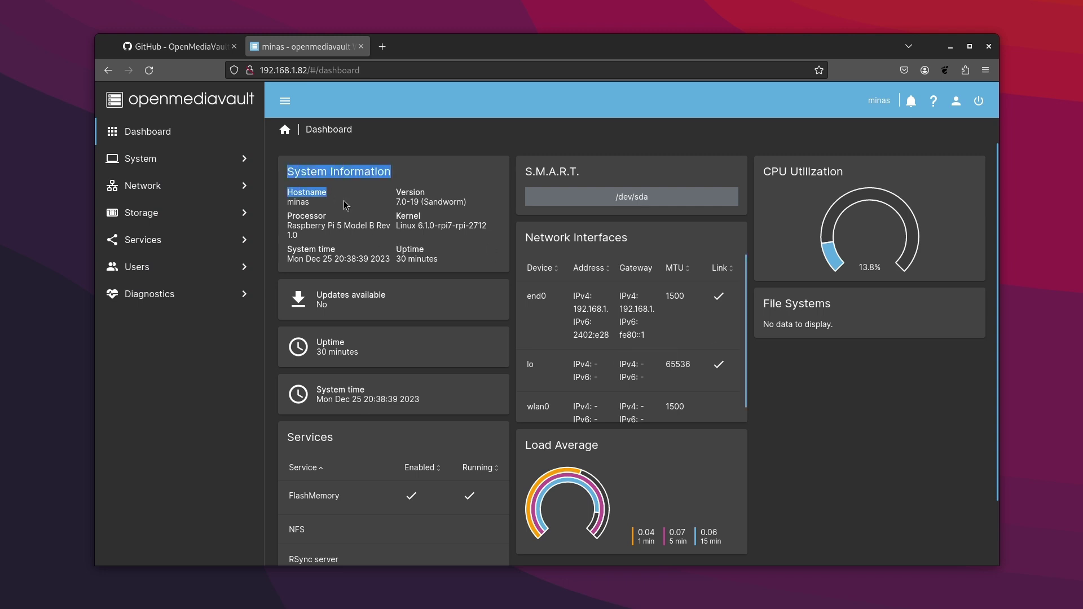
pyautogui.moveTo(356, 213); pyautogui.dragTo(469, 259)
pyautogui.click(469, 259)
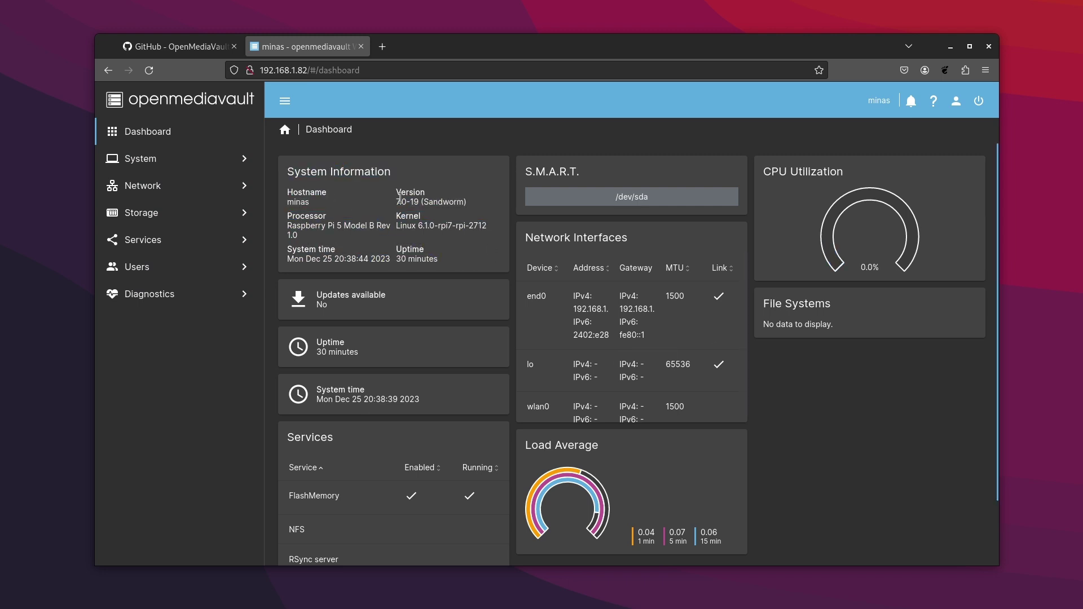
# - Highlight the 7.0-19 version number and look further down the dashboard
pyautogui.moveTo(398, 196); pyautogui.dragTo(439, 202)
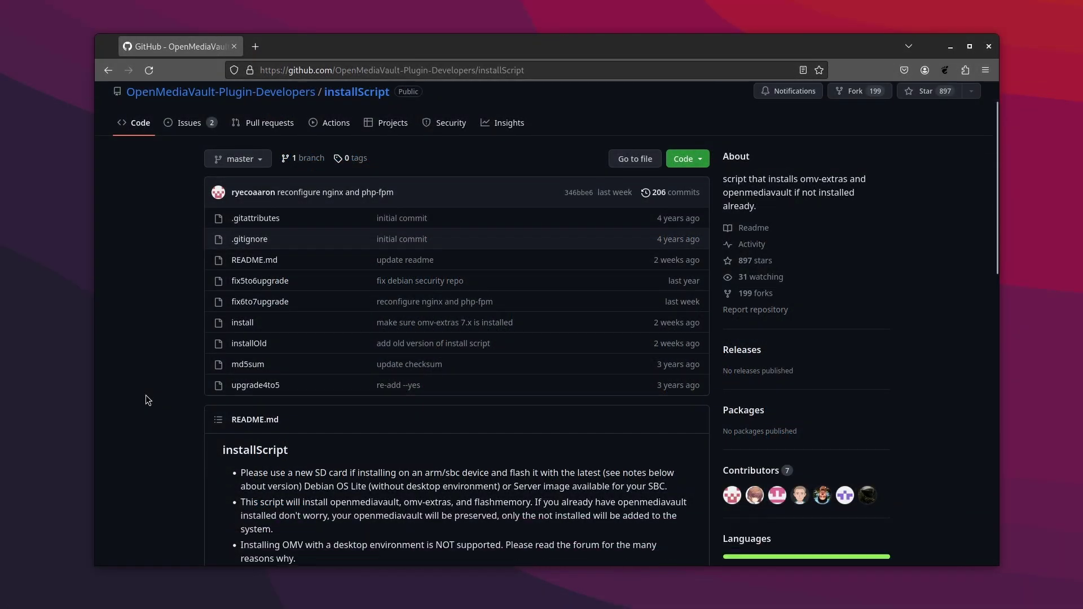
pyautogui.scroll(-5, 146, 395)
pyautogui.scroll(-3, 146, 395)
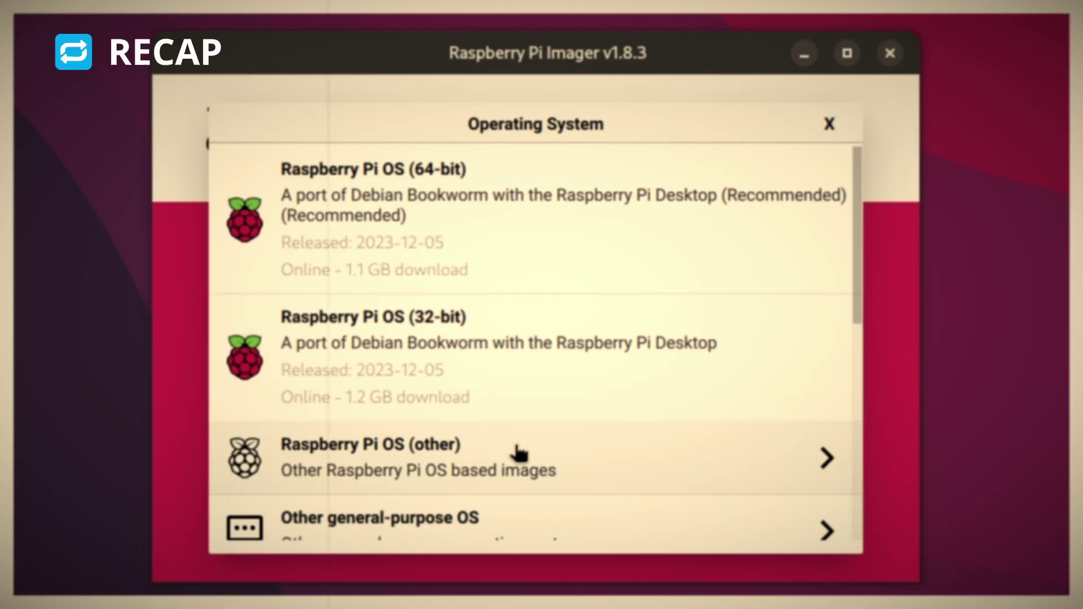
pyautogui.click(519, 452)
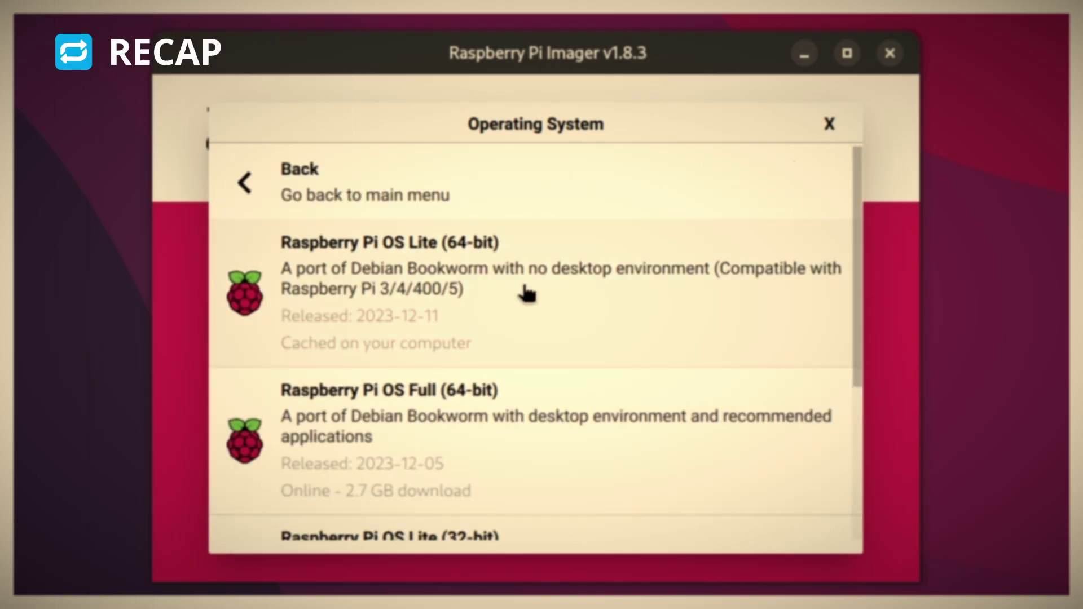
pyautogui.click(522, 290)
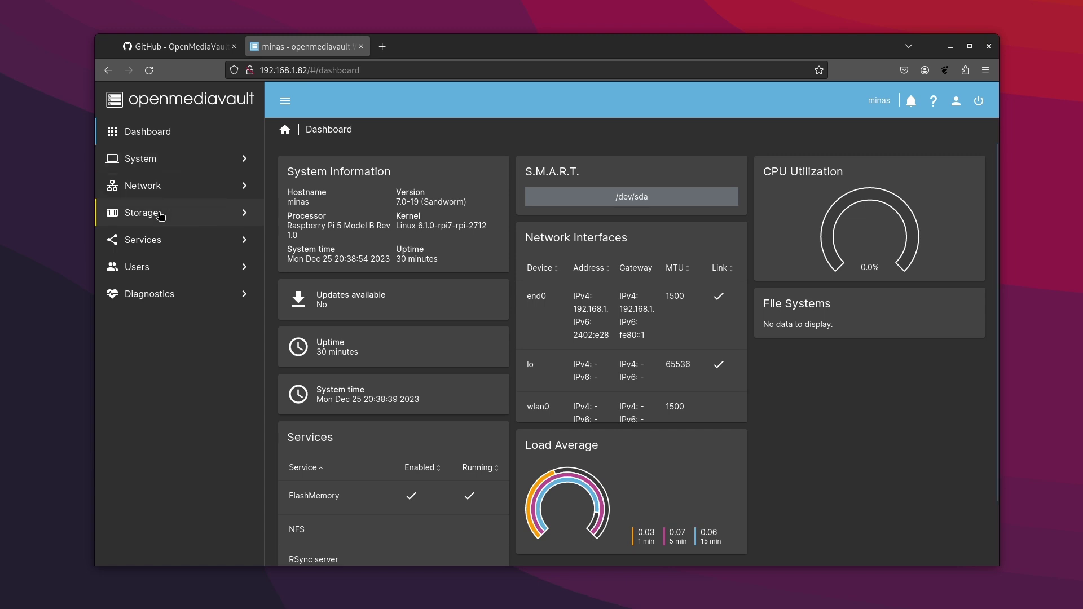
# - Quick-wipe the 931.51 GiB /dev/sda disk under Storage > Disks
pyautogui.click(161, 216)
pyautogui.click(161, 246)
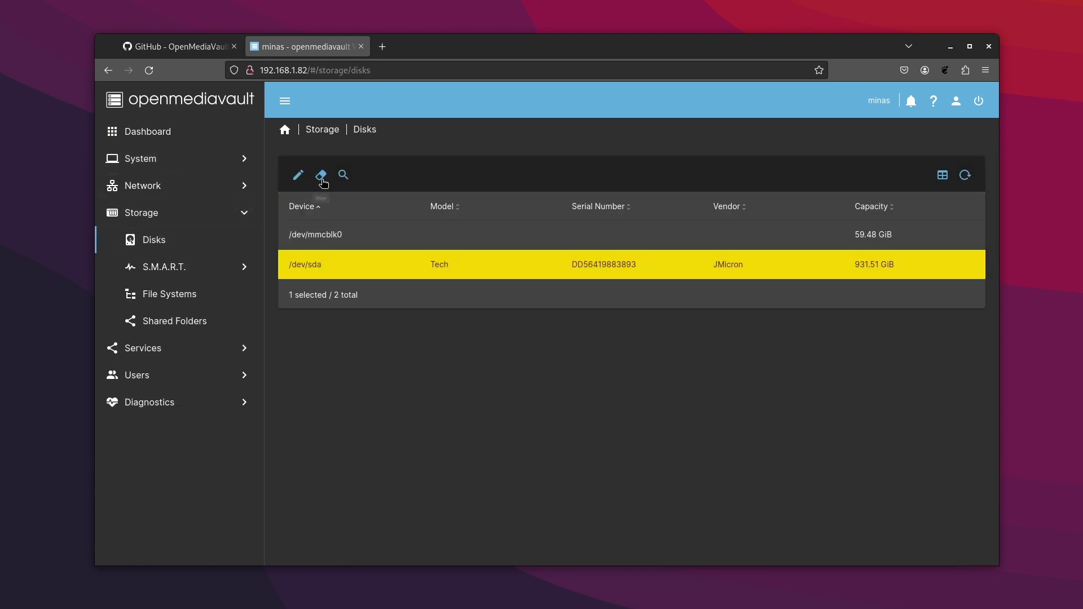
pyautogui.click(321, 177)
pyautogui.click(460, 353)
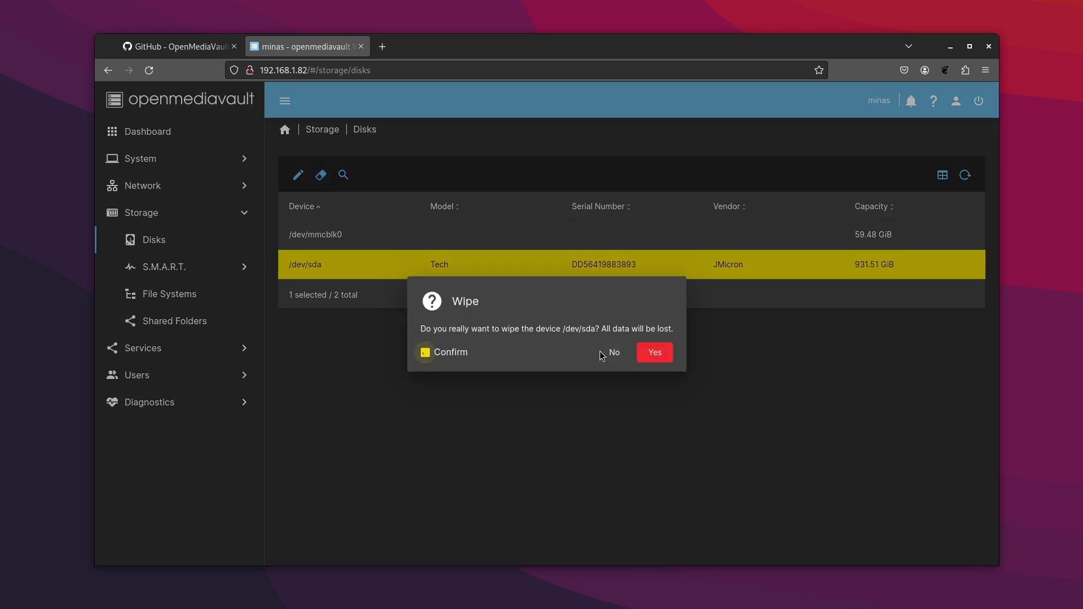
pyautogui.click(655, 353)
pyautogui.click(555, 354)
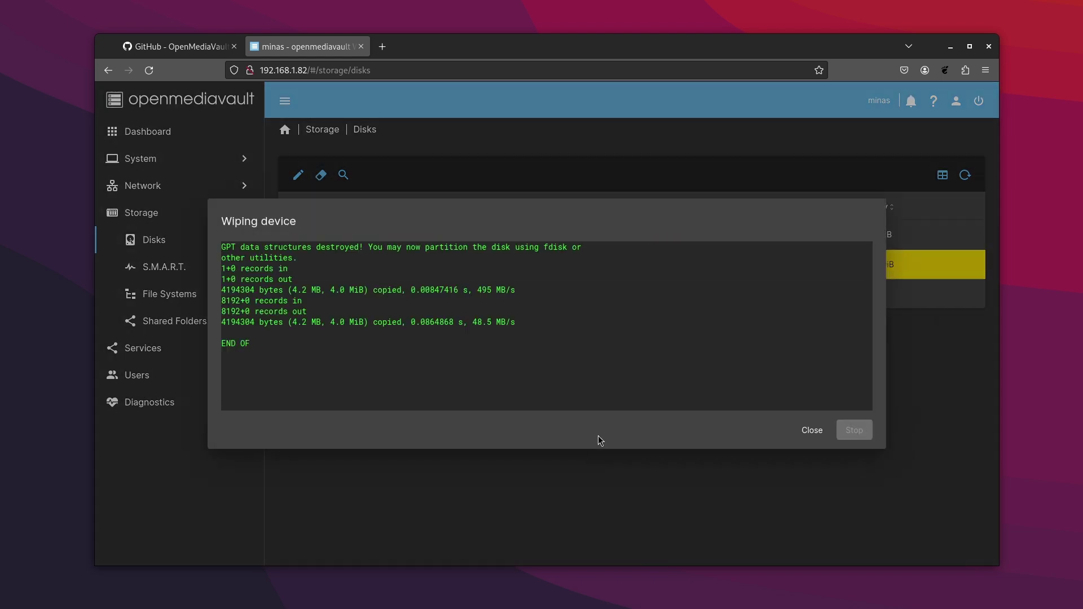
pyautogui.click(810, 433)
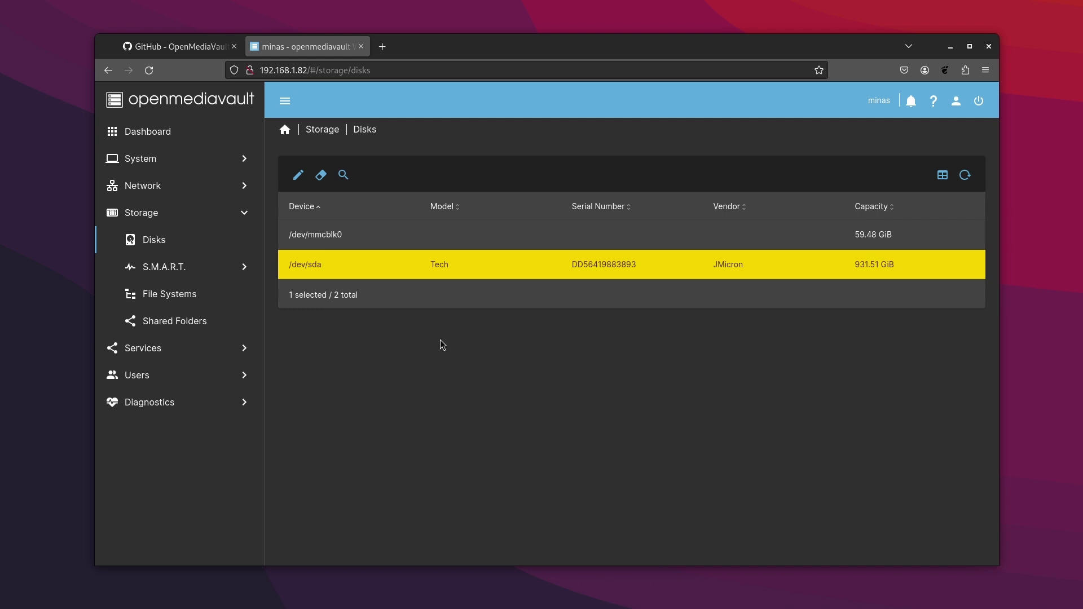
# - Create an EXT4 file system on the /dev/sda disk
pyautogui.click(177, 300)
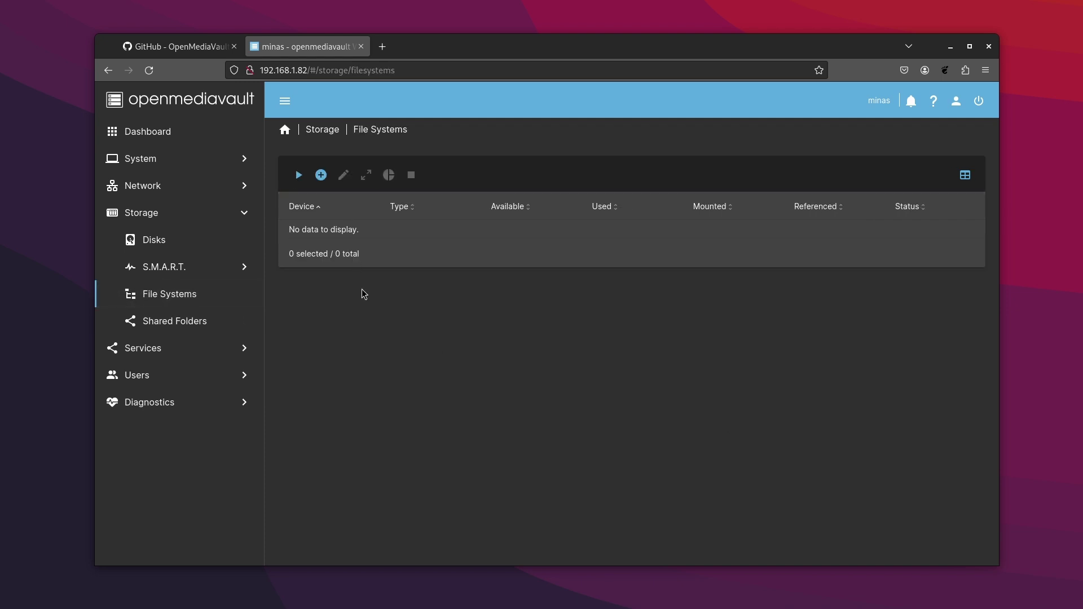
pyautogui.click(321, 176)
pyautogui.click(344, 258)
pyautogui.click(409, 265)
pyautogui.click(379, 261)
pyautogui.click(962, 300)
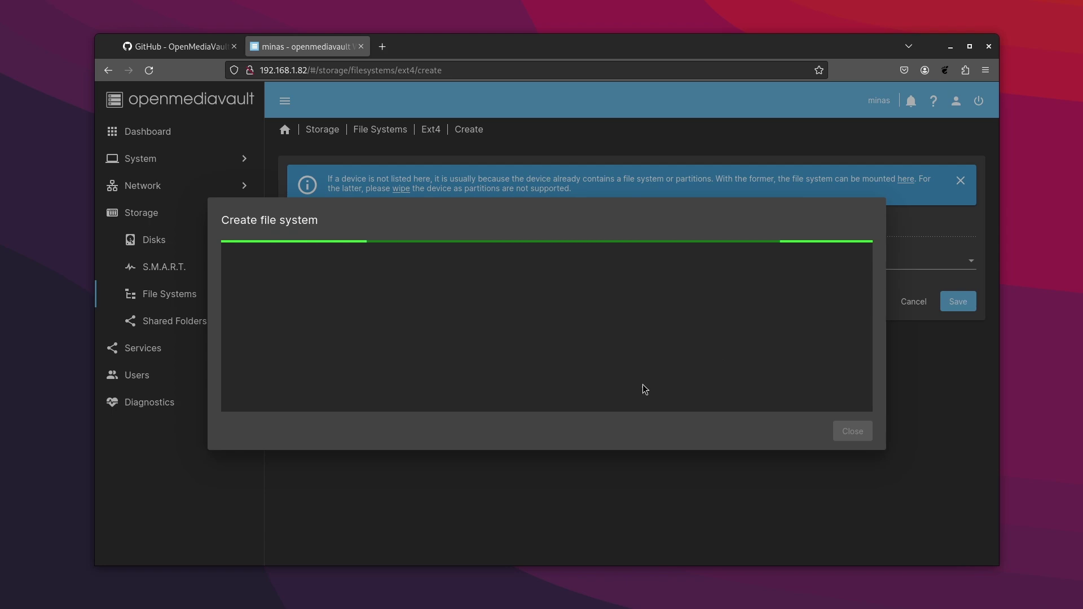
pyautogui.click(850, 430)
# - Mount /dev/sda1 and apply the pending configuration changes
pyautogui.click(587, 186)
pyautogui.click(456, 189)
pyautogui.click(958, 287)
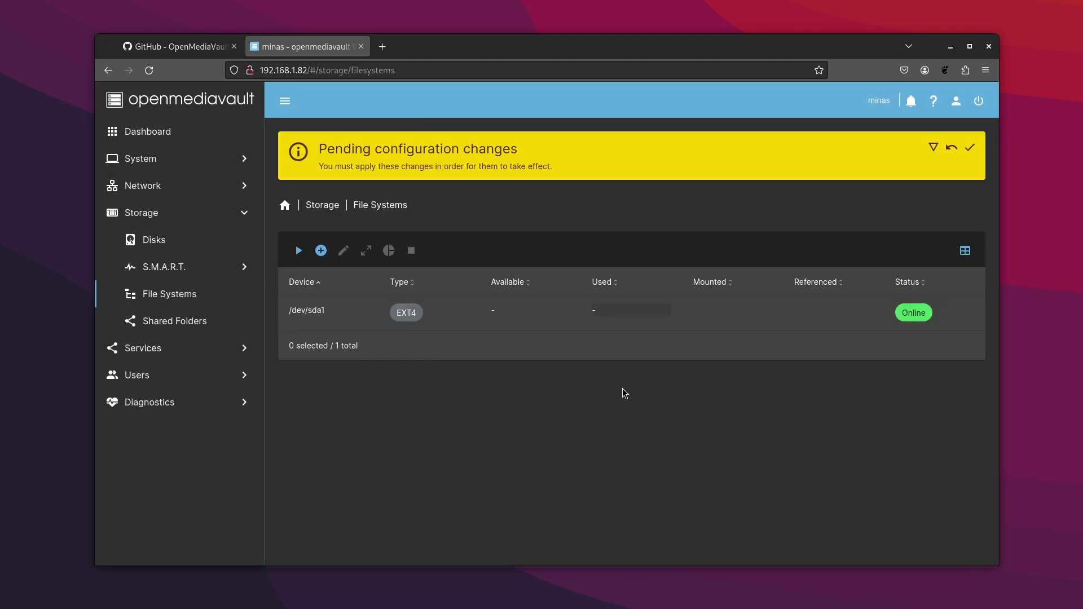
pyautogui.click(971, 147)
pyautogui.click(616, 353)
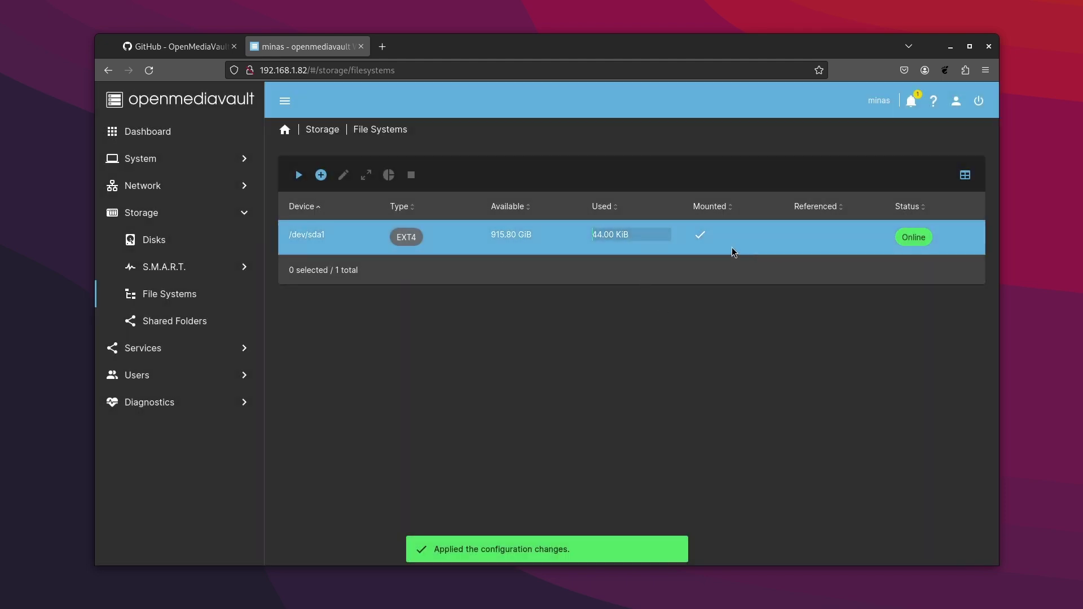
# - Start a new shared folder named 'shared' on /dev/sda1
pyautogui.click(173, 328)
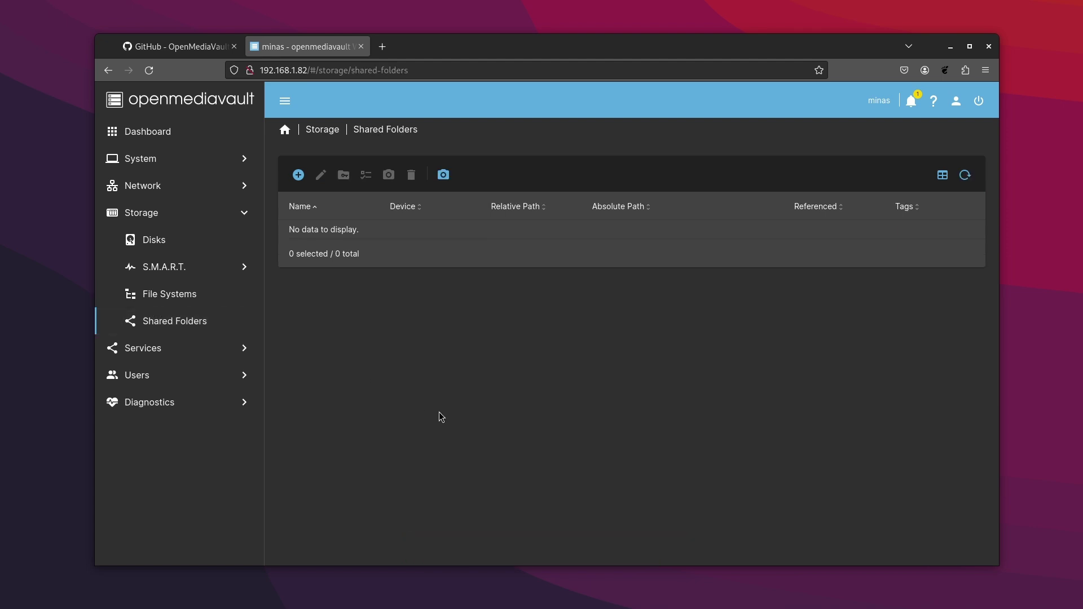
pyautogui.click(299, 174)
pyautogui.click(331, 177)
pyautogui.write('shared')
pyautogui.press('Tab')
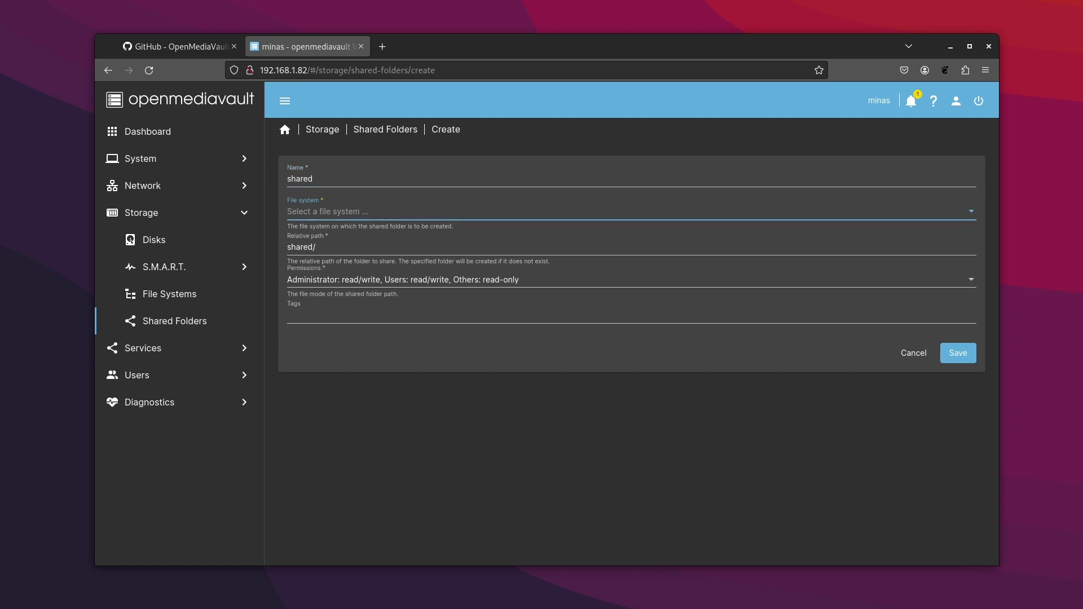
pyautogui.click(378, 210)
pyautogui.click(379, 211)
pyautogui.click(358, 246)
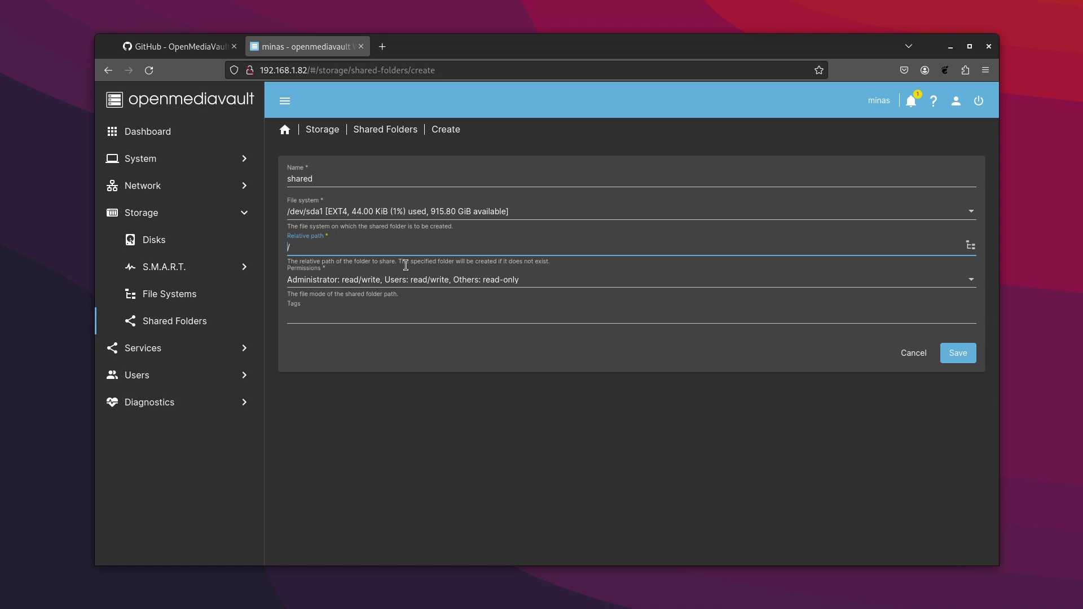
# - Give Everyone read/write permissions, save the folder, and apply the changes
pyautogui.click(415, 280)
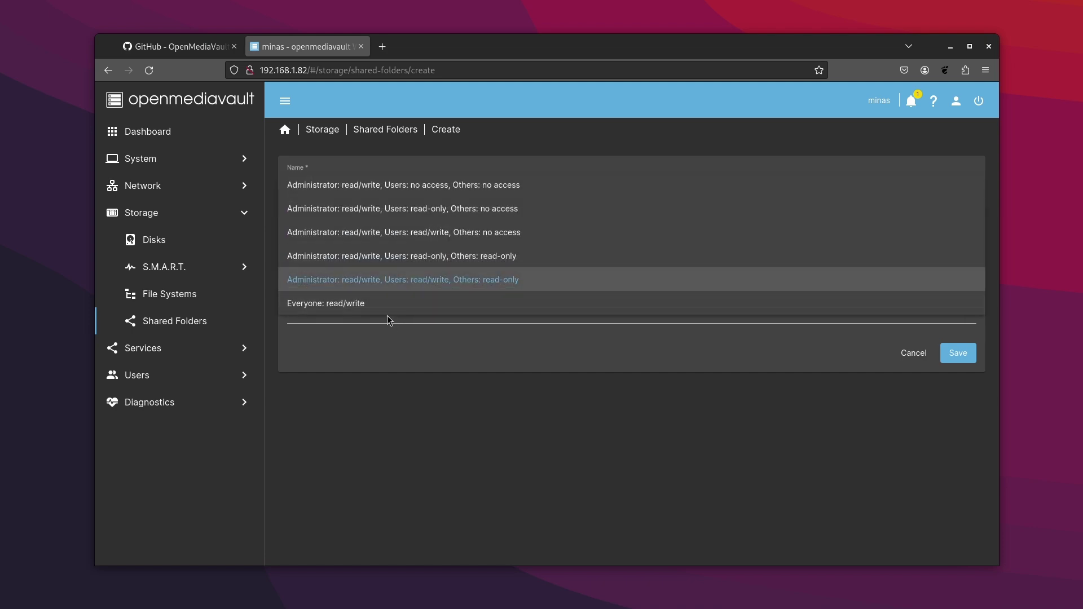
pyautogui.click(389, 310)
pyautogui.click(958, 353)
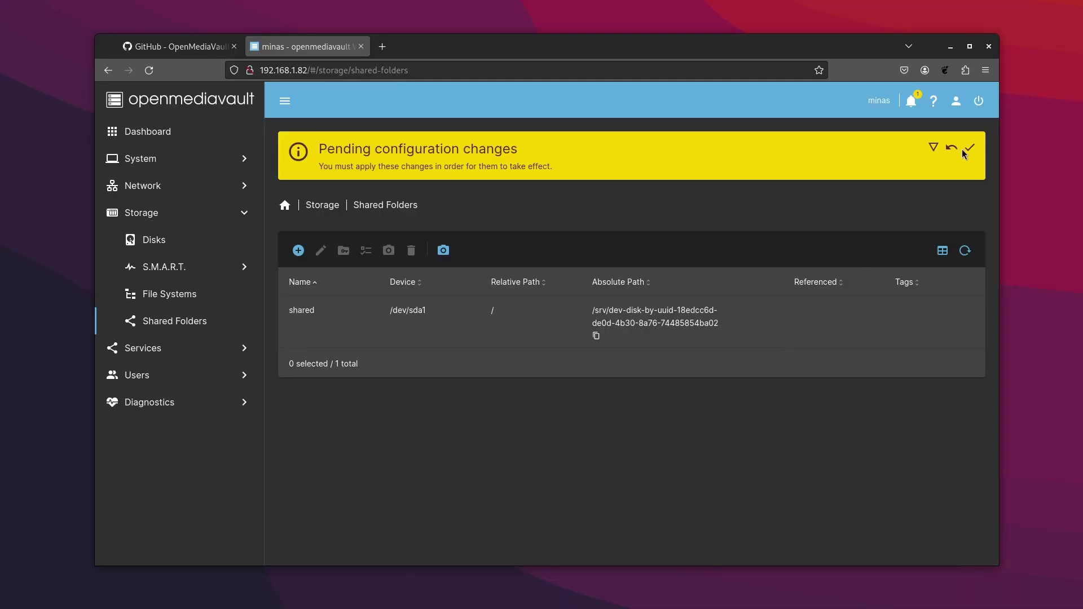
pyautogui.click(971, 149)
pyautogui.click(629, 353)
# - Set group and others to Read/Write/Execute in the folder's access permissions
pyautogui.click(416, 250)
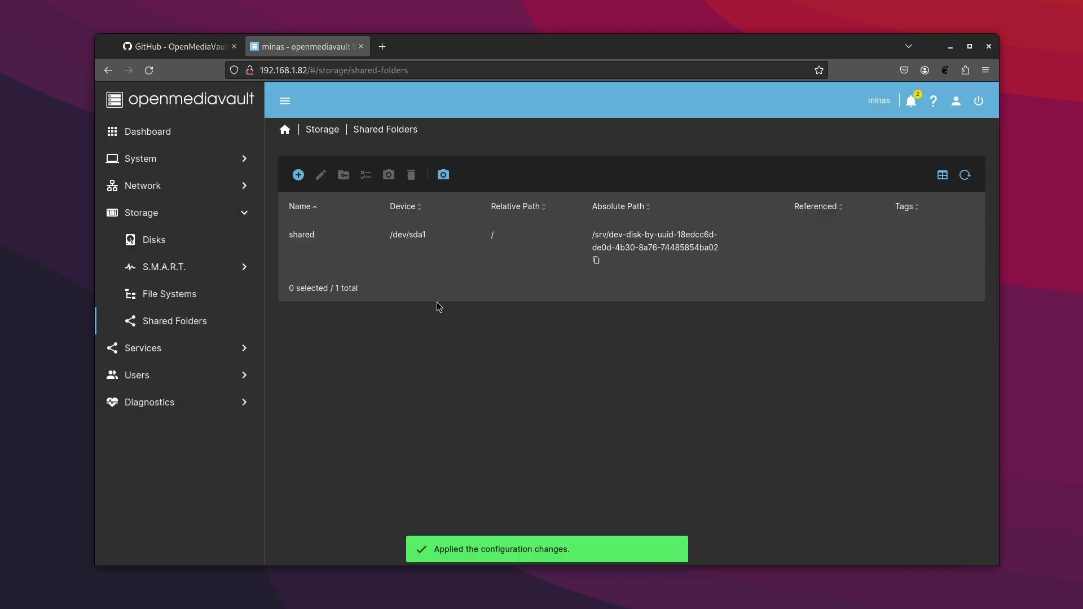
pyautogui.click(364, 176)
pyautogui.scroll(-3, 505, 396)
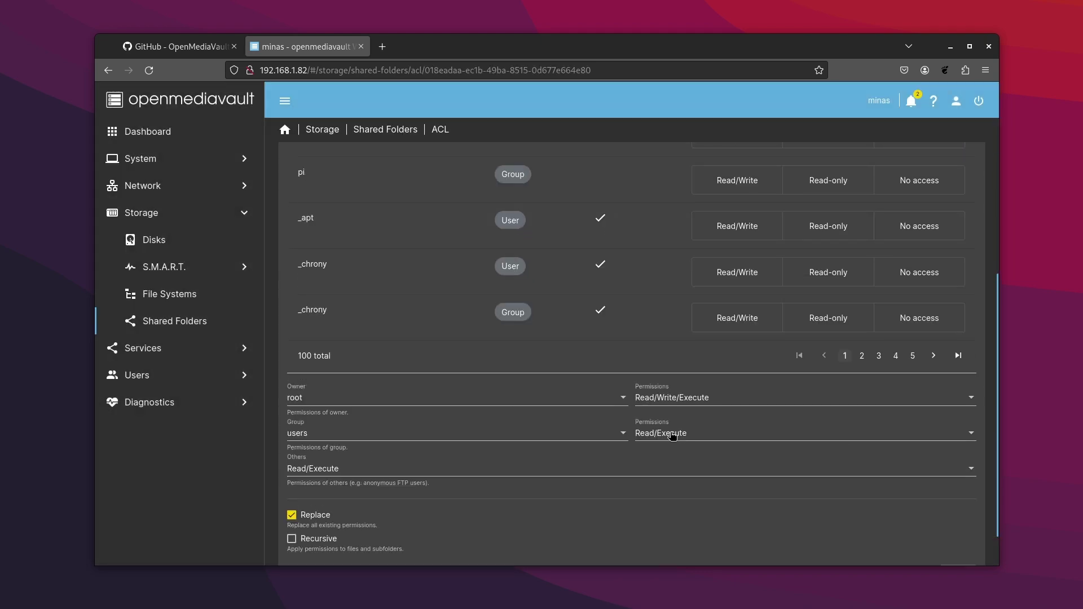
pyautogui.click(671, 433)
pyautogui.click(669, 480)
pyautogui.click(497, 469)
pyautogui.click(435, 513)
pyautogui.click(957, 533)
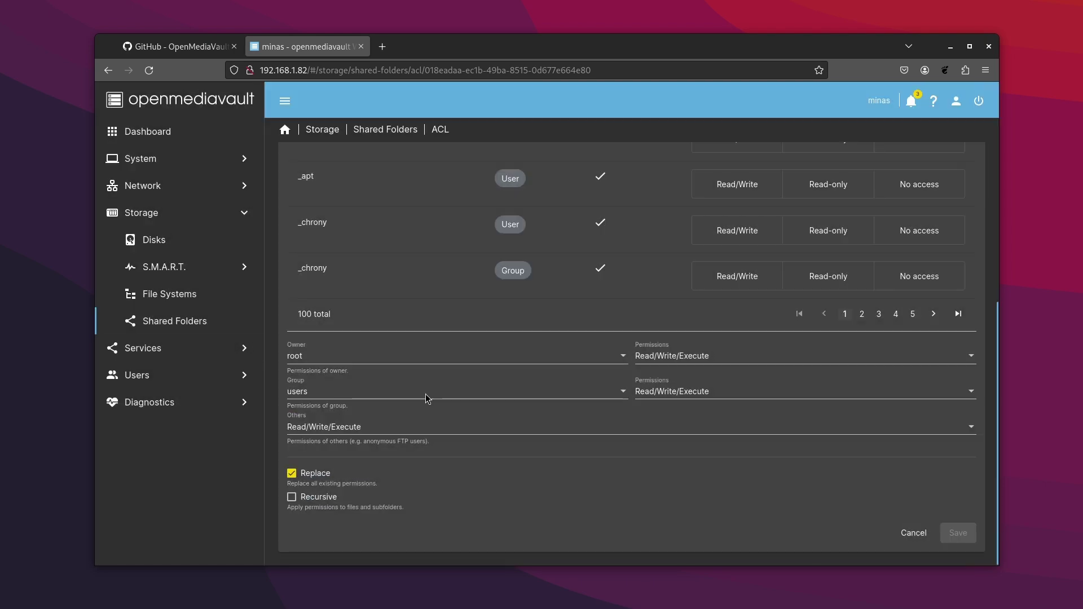
# - Go to the SMB/CIFS settings under Services
pyautogui.click(182, 358)
pyautogui.click(182, 355)
pyautogui.click(176, 375)
# - Save the SMB/CIFS settings and apply the changes
pyautogui.scroll(-5, 459, 411)
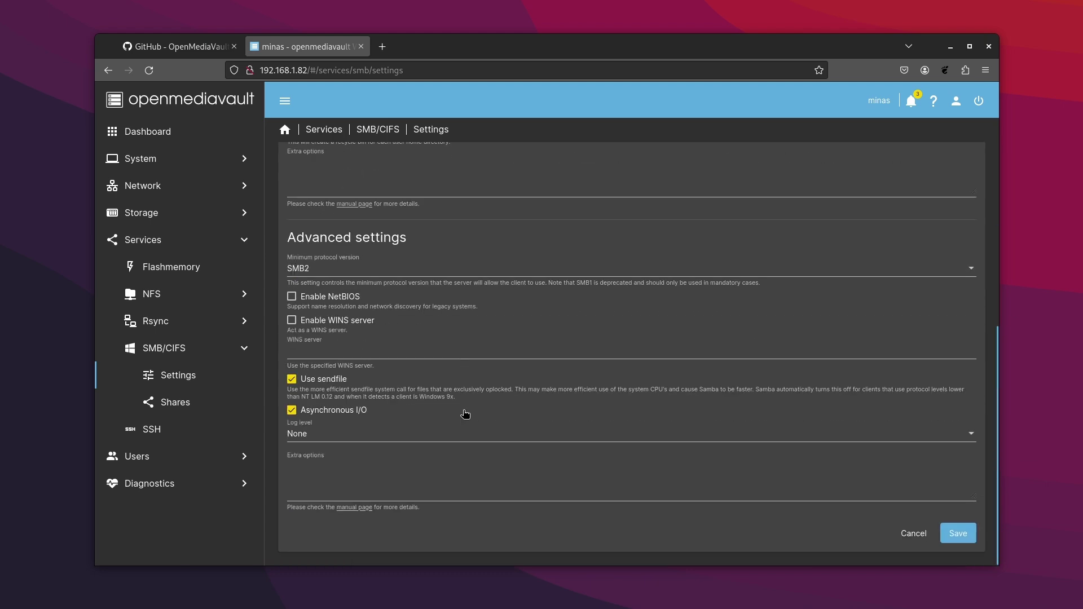
pyautogui.click(953, 533)
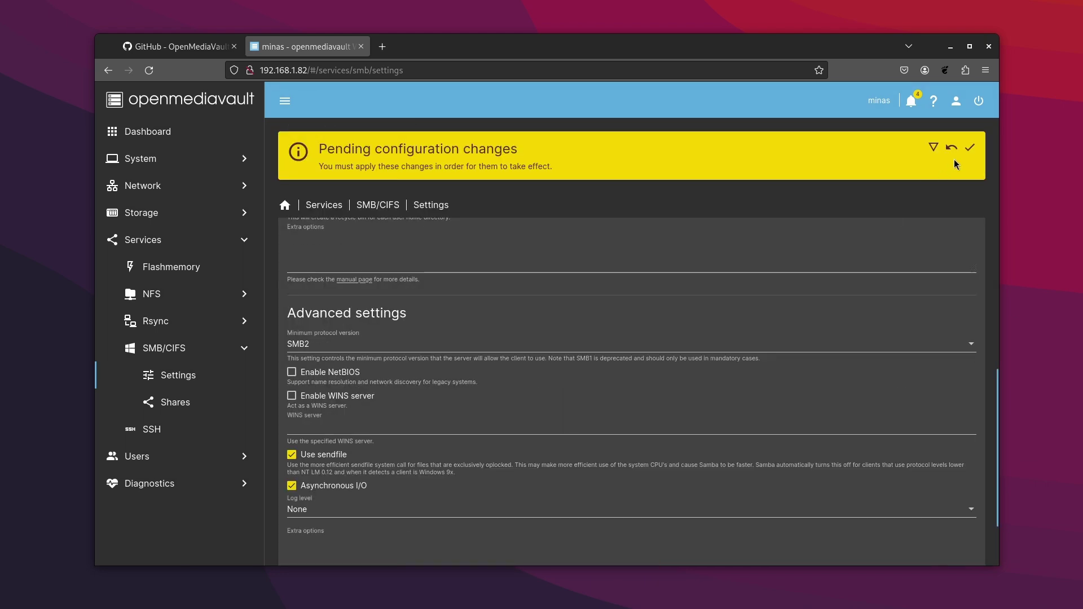
pyautogui.click(970, 148)
pyautogui.click(647, 353)
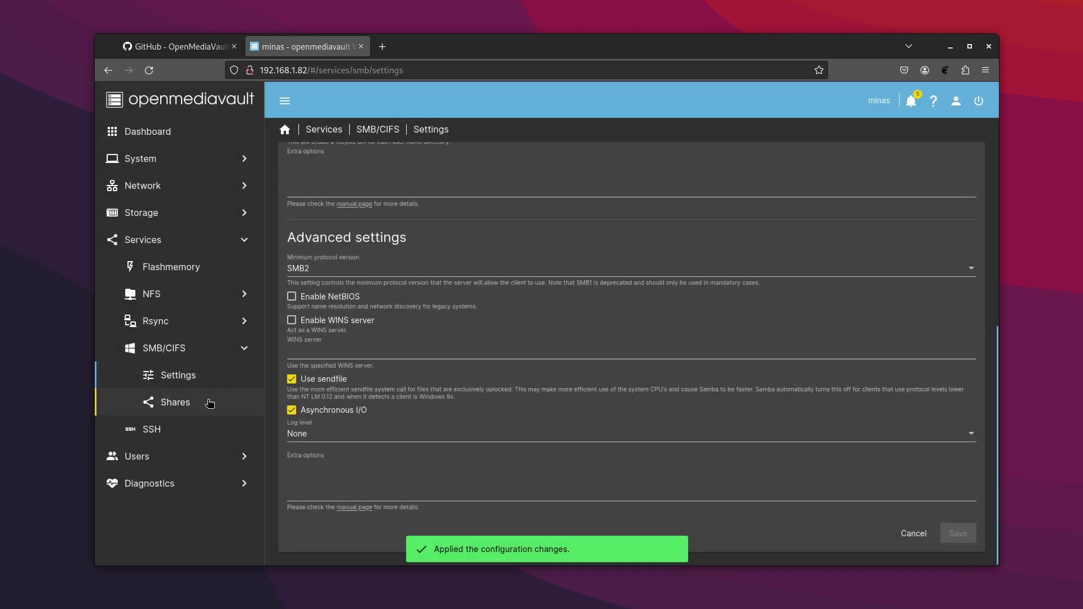
# - Add an SMB share of the 'shared' folder set to Guests only, and apply it
pyautogui.click(210, 403)
pyautogui.click(299, 175)
pyautogui.click(365, 196)
pyautogui.click(364, 214)
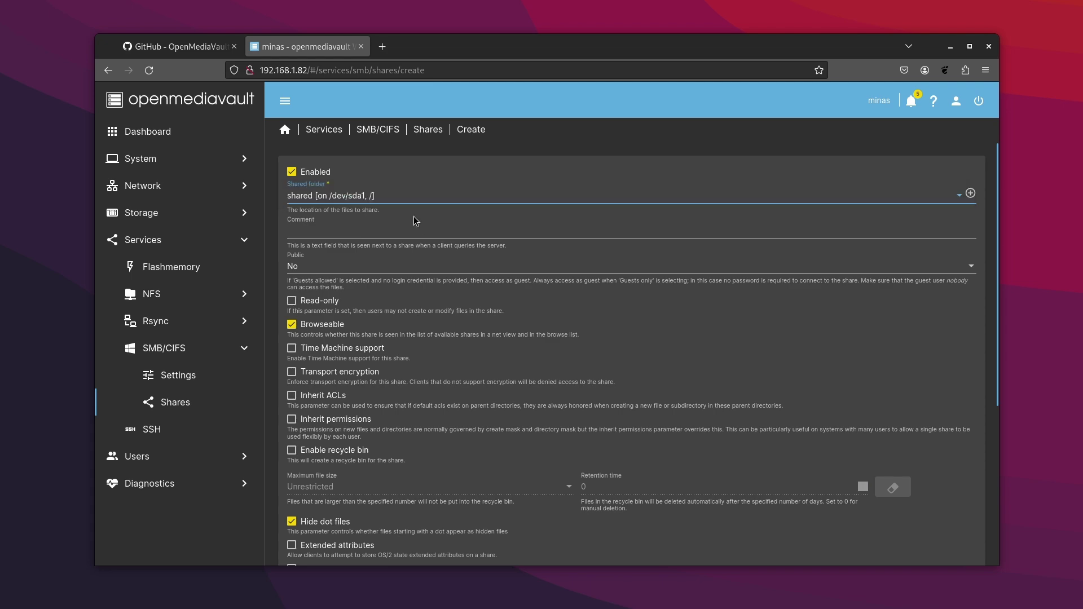
pyautogui.click(339, 265)
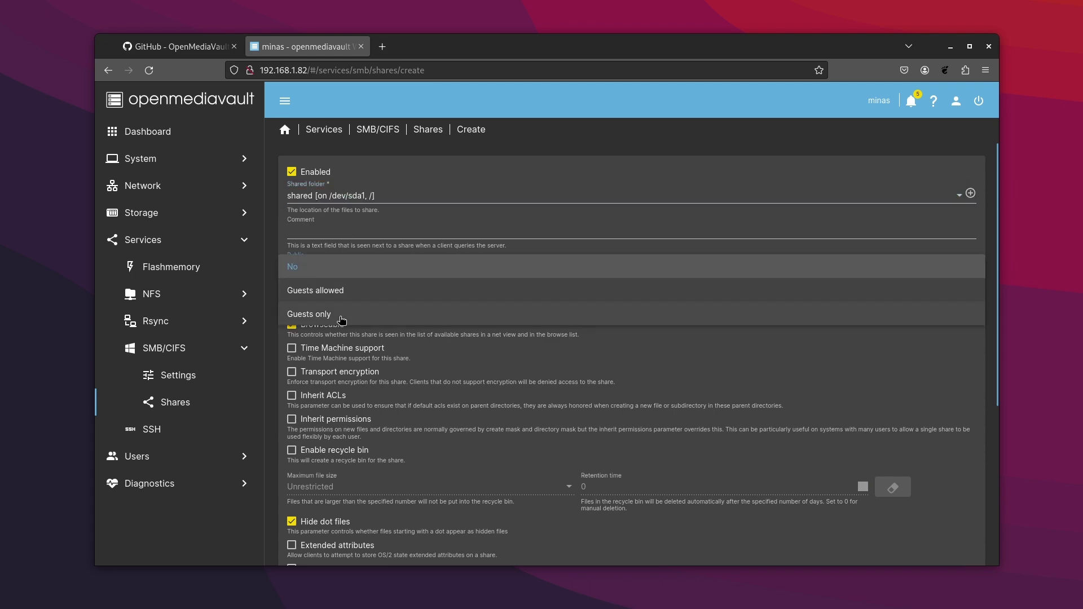
pyautogui.click(343, 314)
pyautogui.scroll(-4, 677, 423)
pyautogui.click(961, 527)
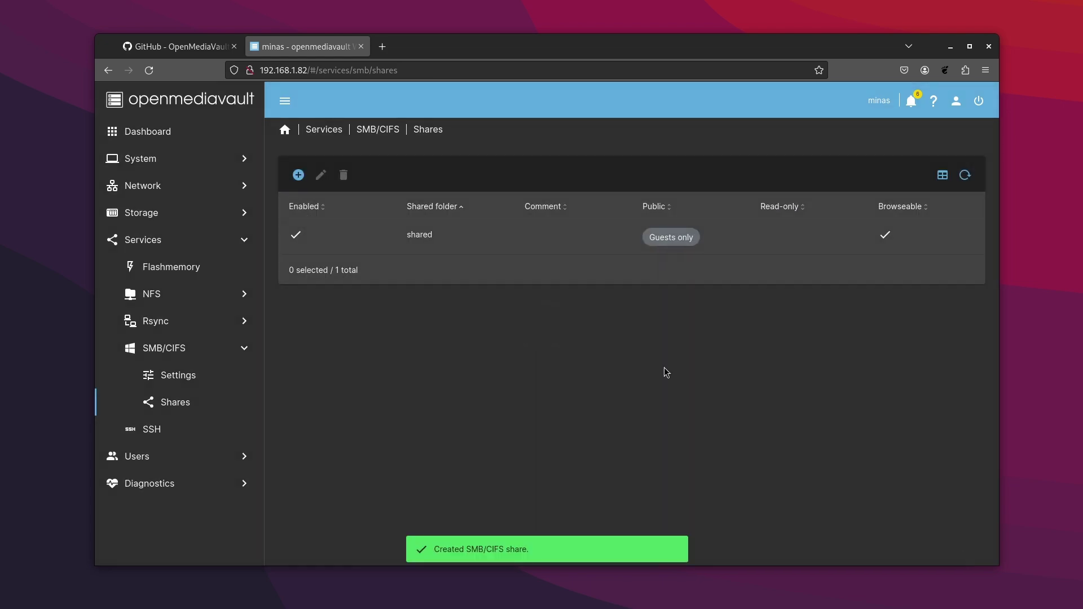
pyautogui.click(971, 149)
pyautogui.click(632, 353)
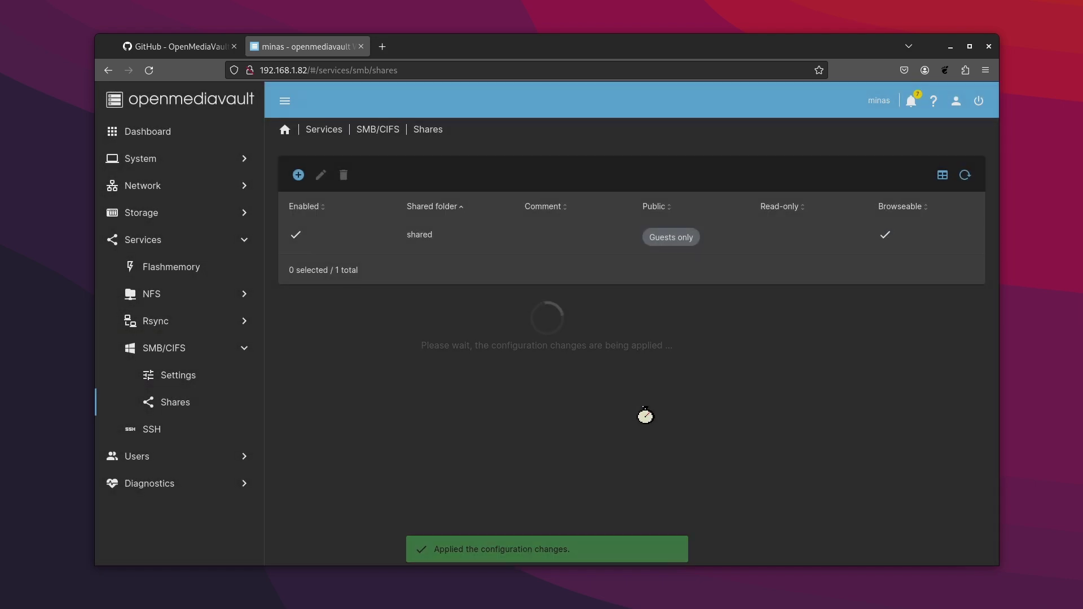
# - In Files, connect to smb://192.168.1.82 and open the 'shared' share anonymously
pyautogui.press('super+e')
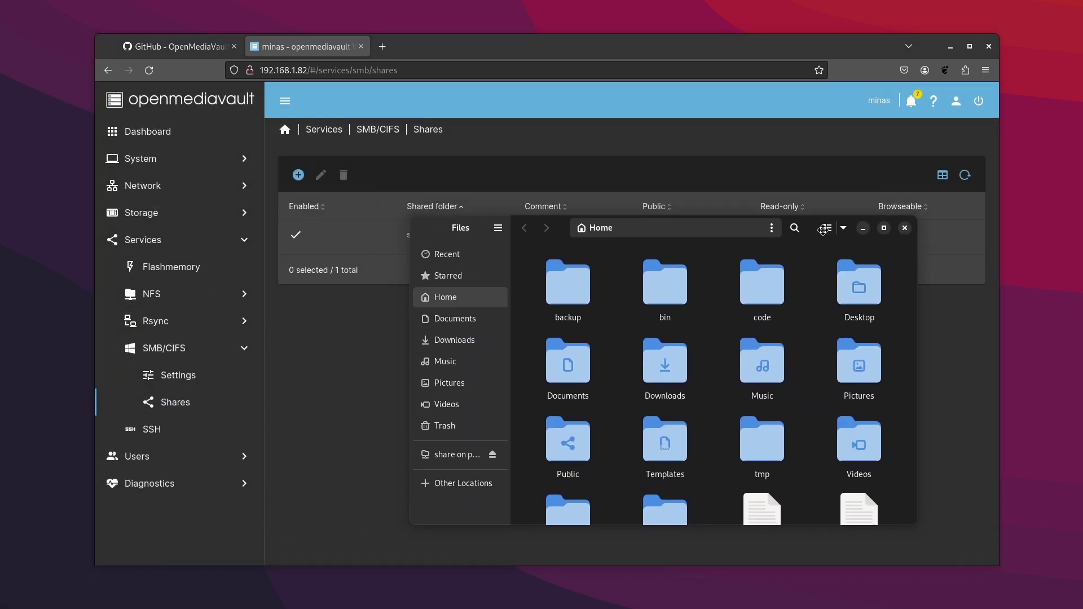
pyautogui.click(466, 486)
pyautogui.click(635, 511)
pyautogui.write('smb://192.168.1.82/')
pyautogui.press('Return')
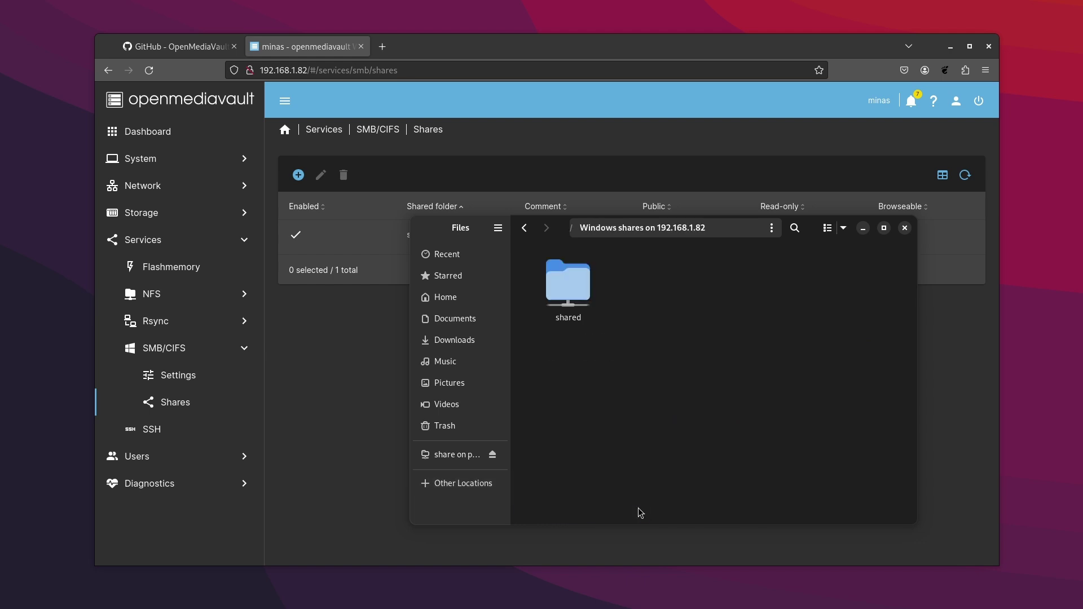
pyautogui.doubleClick(571, 286)
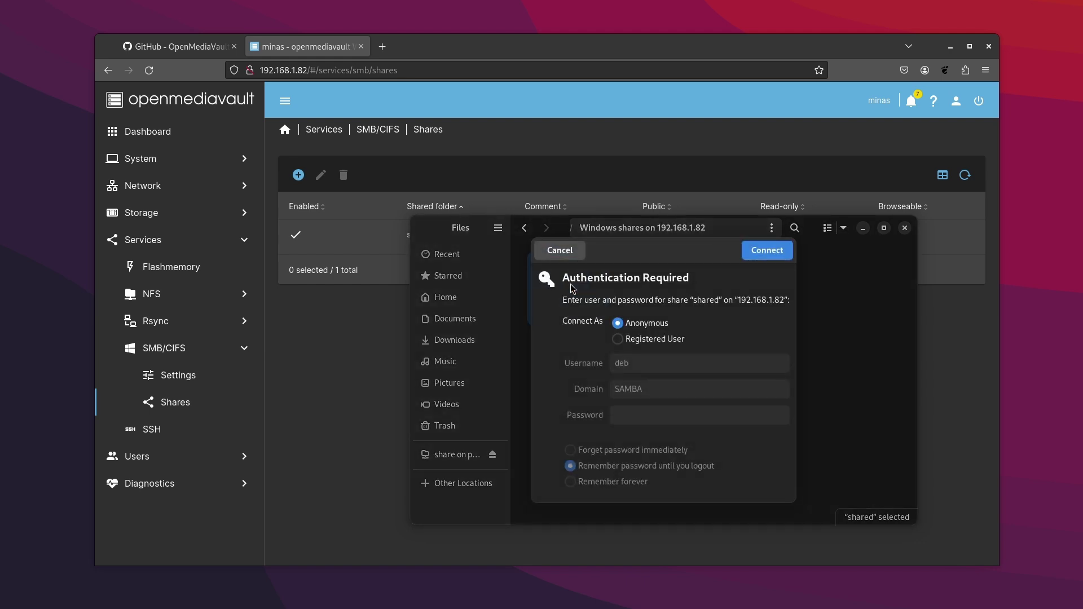
pyautogui.click(769, 249)
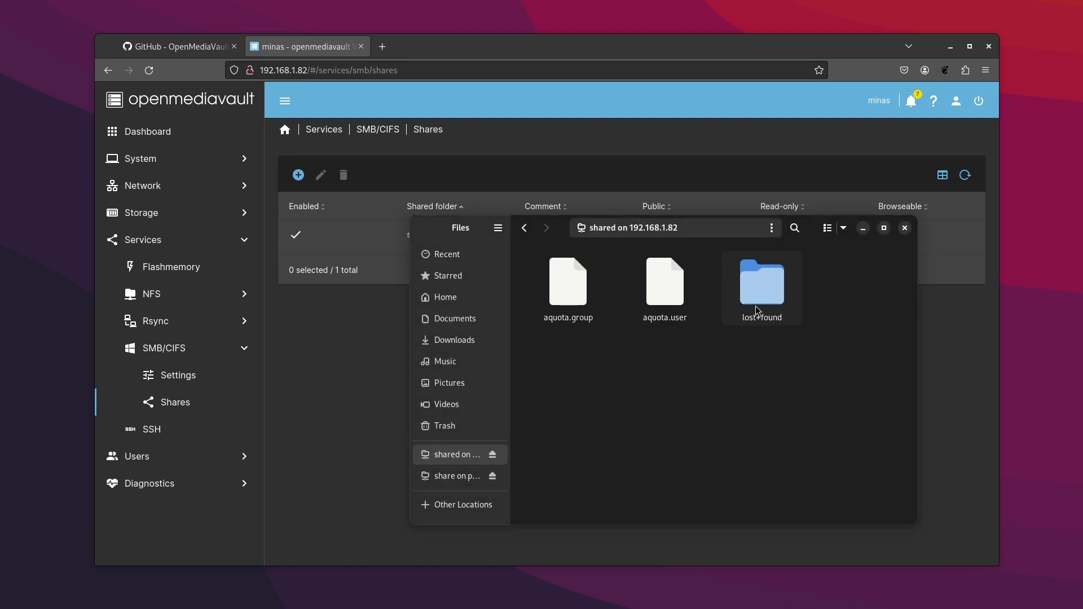
# - Create an asdf folder in the share and open a terminal inside it
pyautogui.rightClick(669, 429)
pyautogui.click(698, 434)
pyautogui.write('asdf')
pyautogui.press('Return')
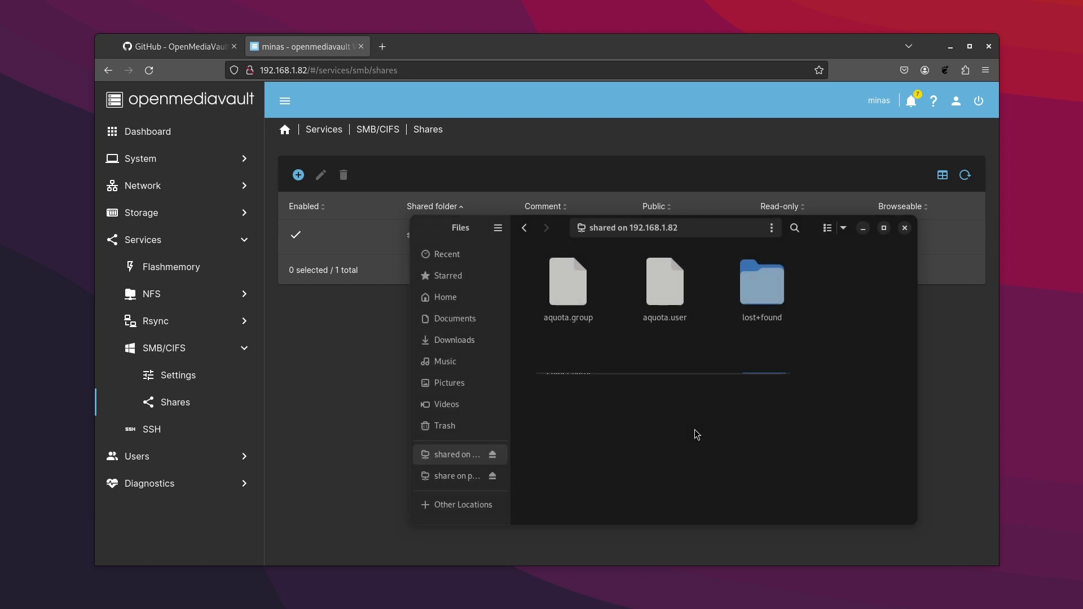
pyautogui.doubleClick(760, 292)
pyautogui.rightClick(605, 327)
pyautogui.click(643, 420)
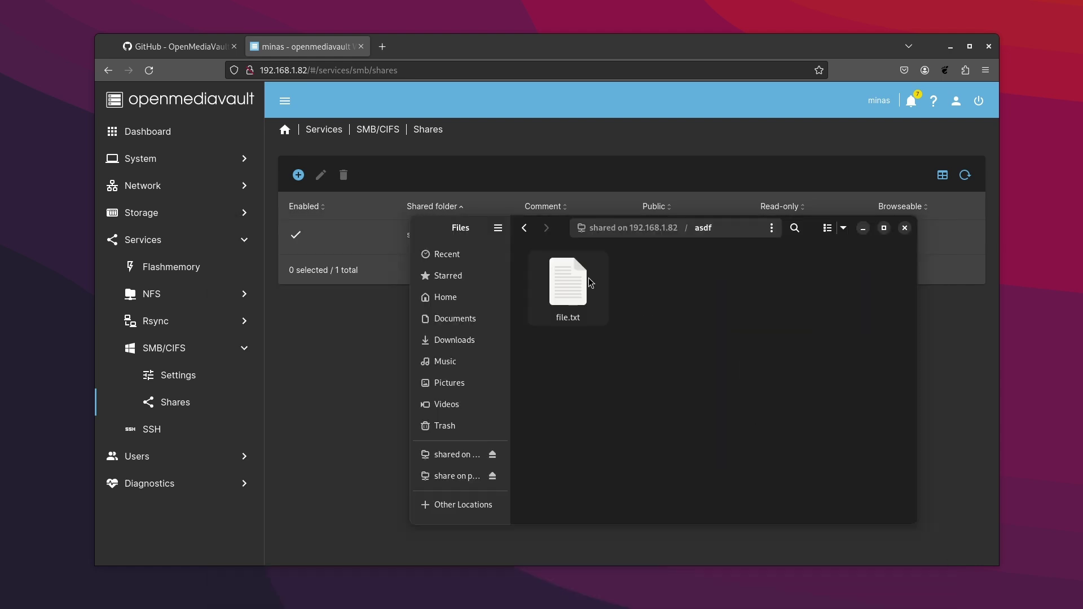
# - Open file.txt, then paste sdcard.img into the asdf folder on the share
pyautogui.click(588, 279)
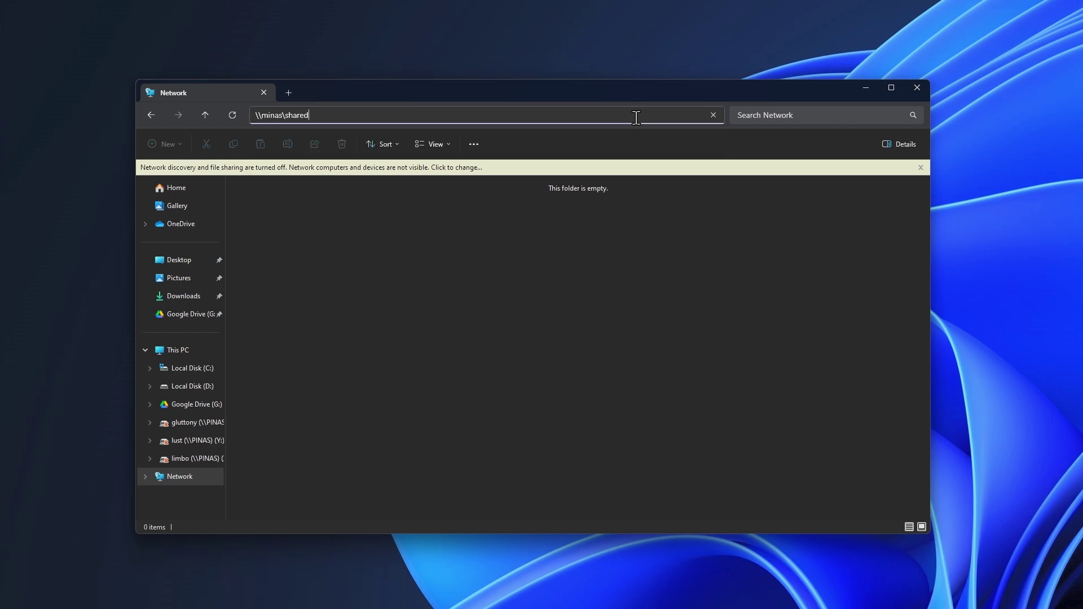
pyautogui.press('Return')
pyautogui.doubleClick(260, 181)
pyautogui.hotkey('ctrl', 'v')
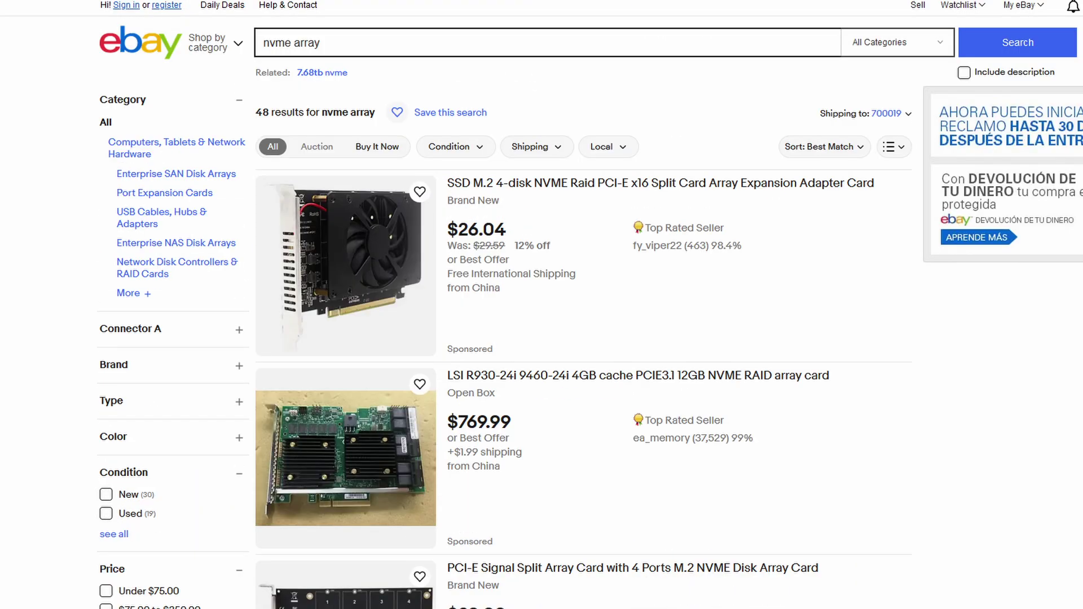
# - Scroll through the eBay 'nvme array' listings, such as 4-disk M.2 NVMe adapter cards
pyautogui.scroll(-8, 542, 305)
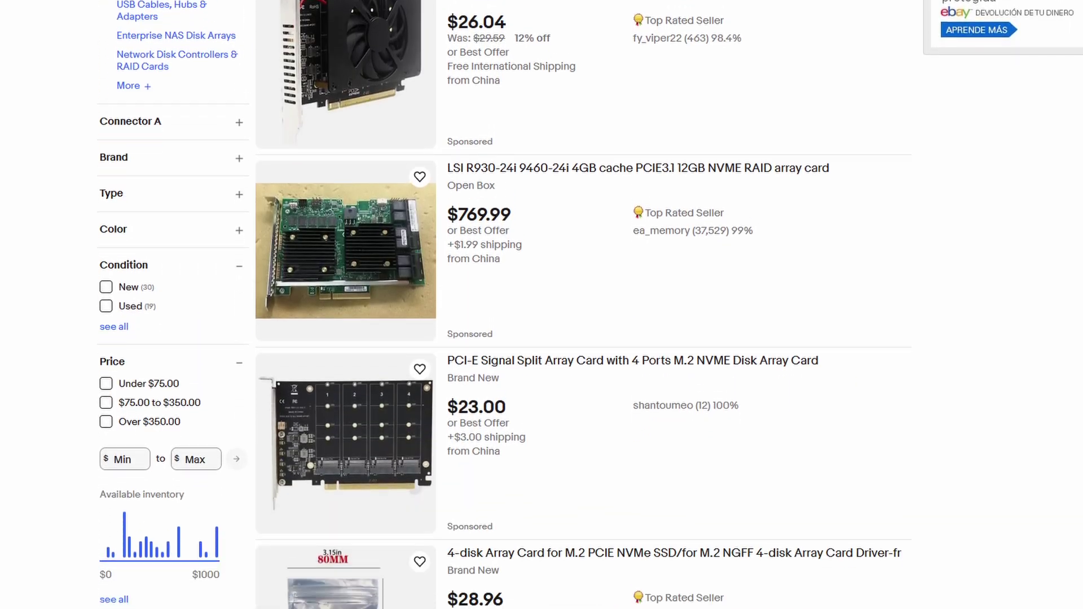
pyautogui.scroll(-6, 541, 305)
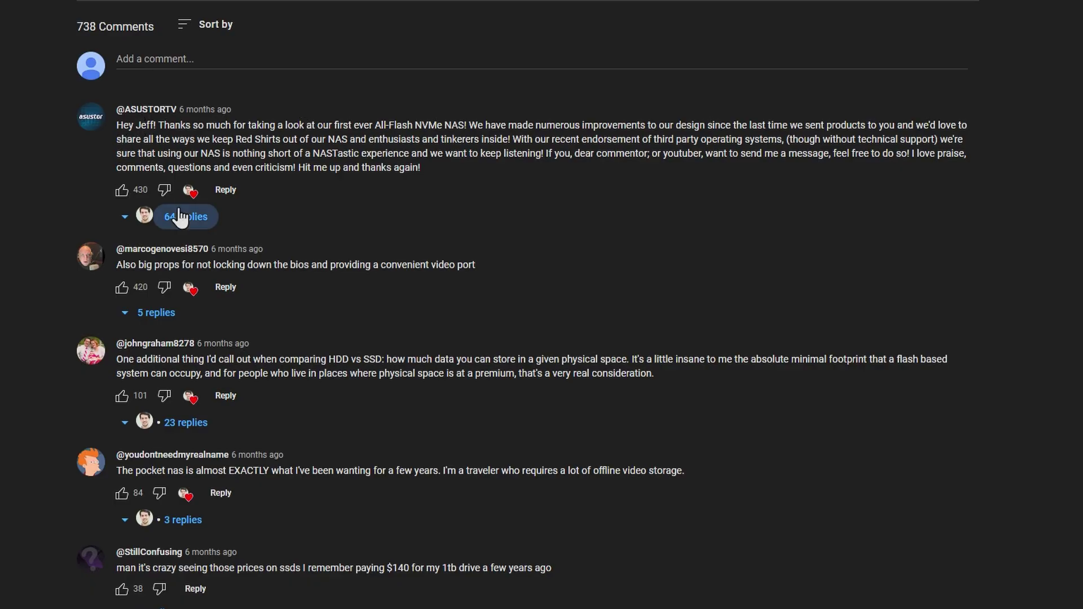
# - Expand the 64 replies under the ASUSTORTV comment and search the channel for 'alternate OS'
pyautogui.click(183, 218)
pyautogui.scroll(-3, 437, 354)
pyautogui.scroll(-3, 437, 353)
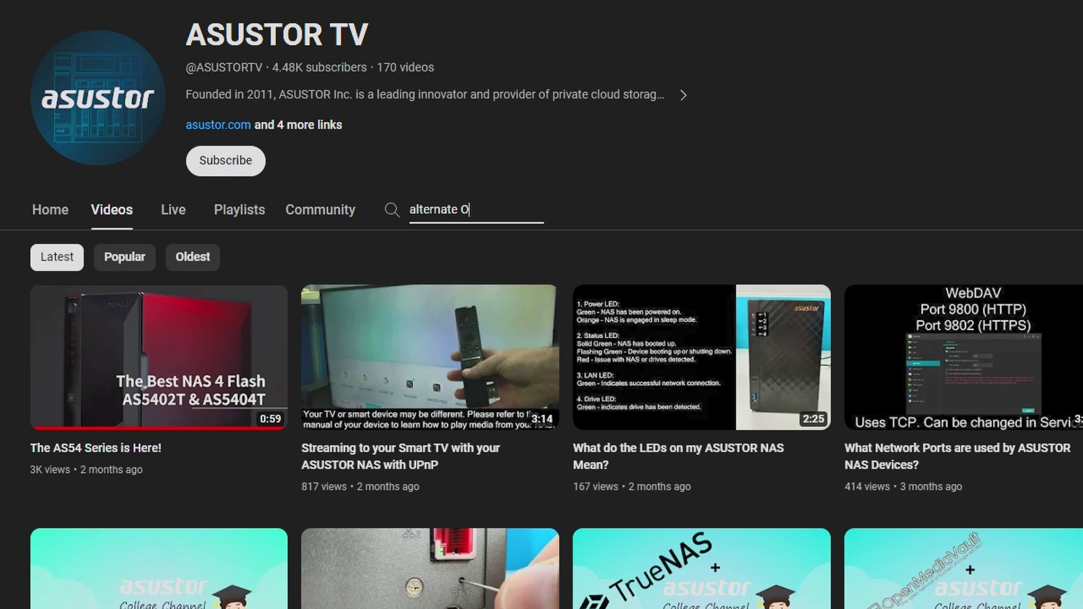
pyautogui.press('Return')
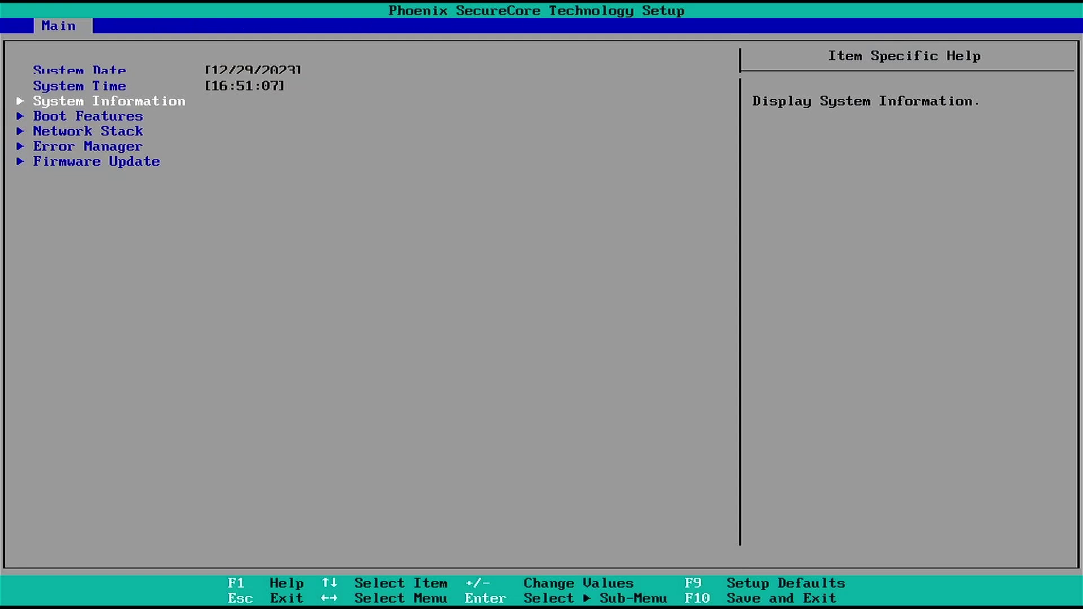
# - In the BIOS, switch from the Main tab to Advanced, then head back toward the Exit tab
pyautogui.press('Right')
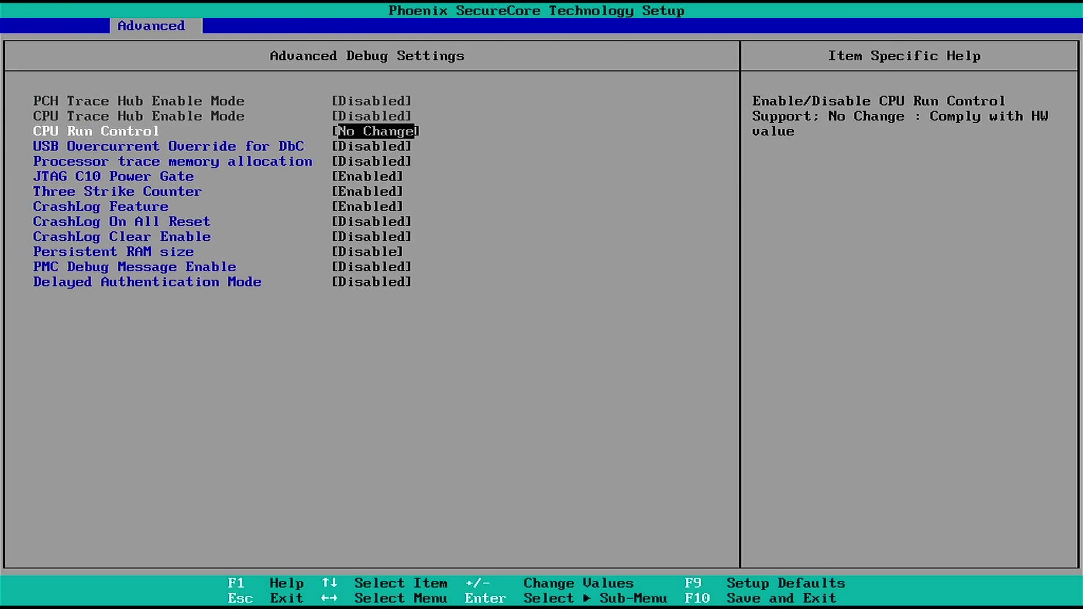
pyautogui.press('Escape')
pyautogui.press('Left')
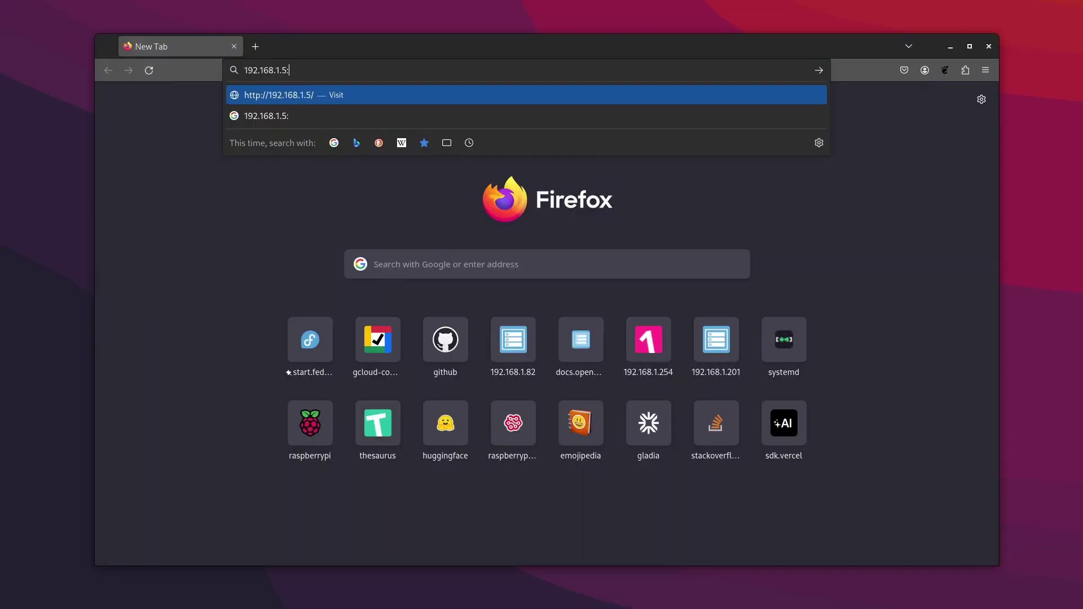
# - Open the NAS setup page on port 8000, update ADM and accept the terms
pyautogui.write('8000')
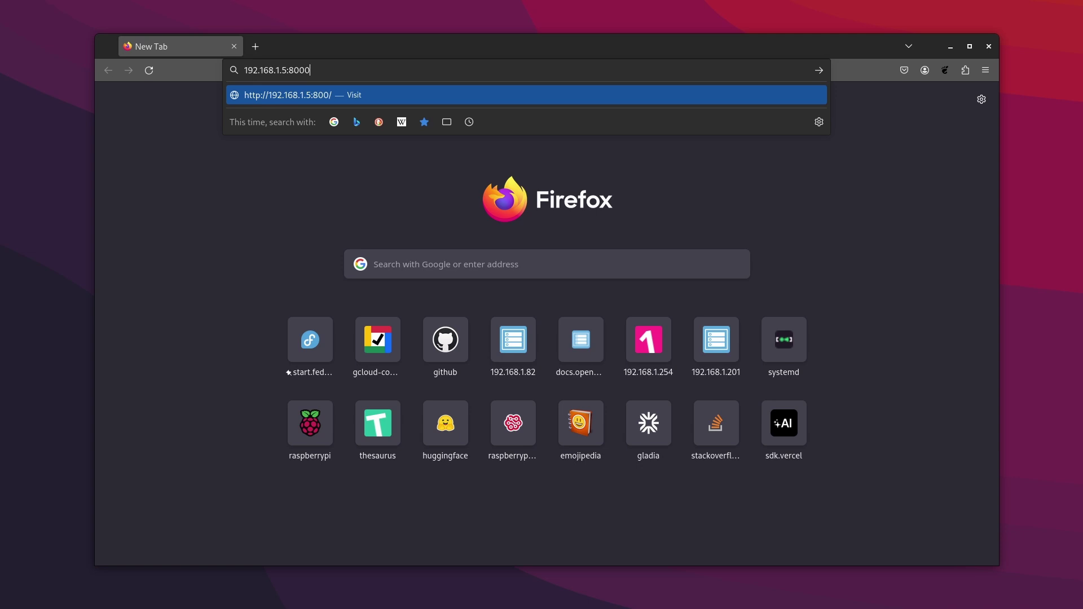
pyautogui.press('Return')
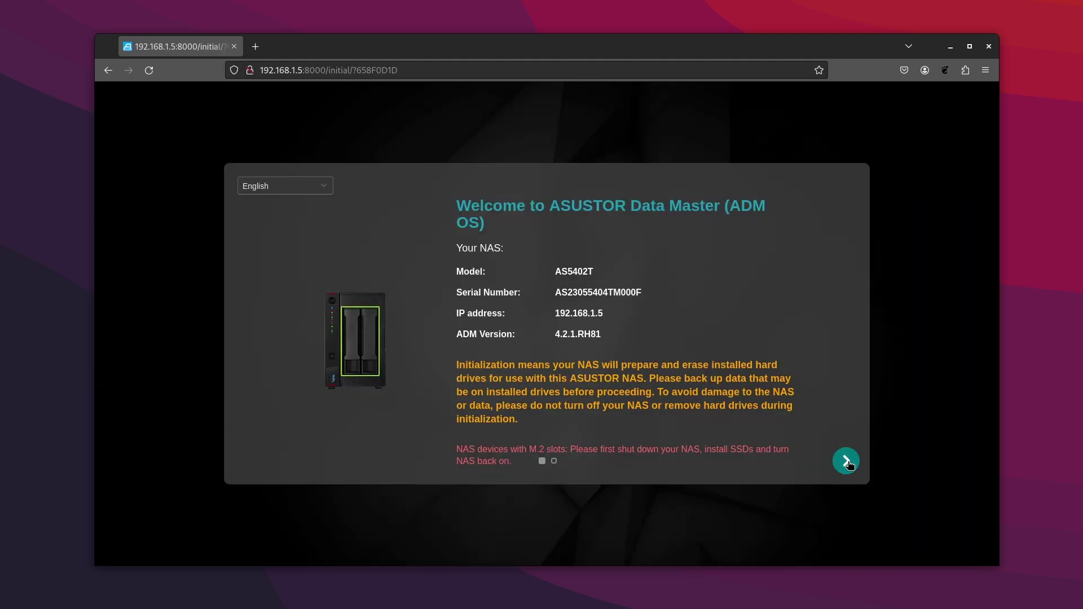
pyautogui.click(847, 462)
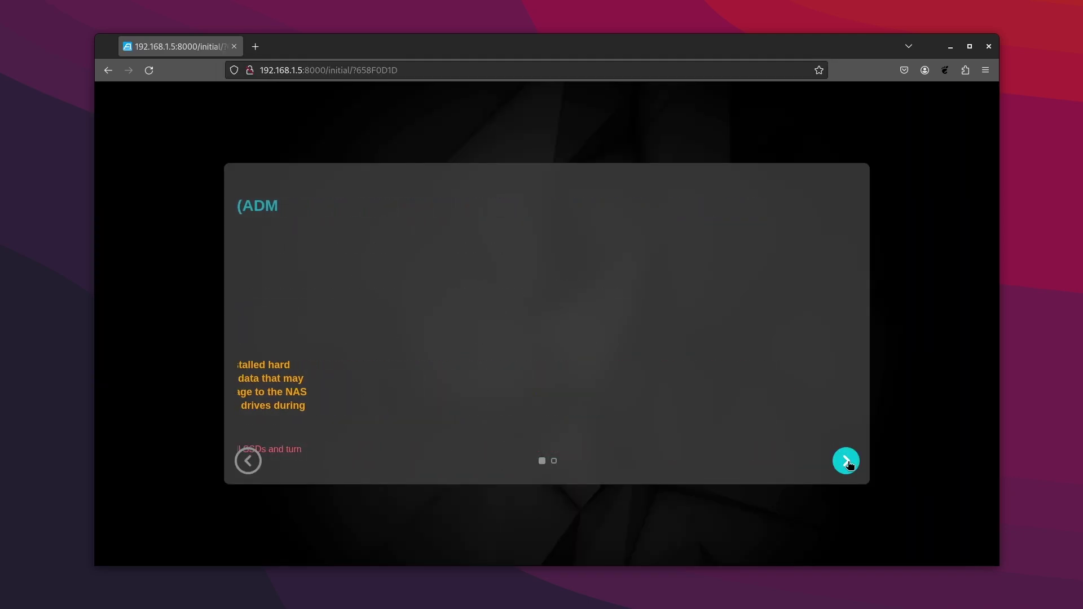
pyautogui.click(846, 461)
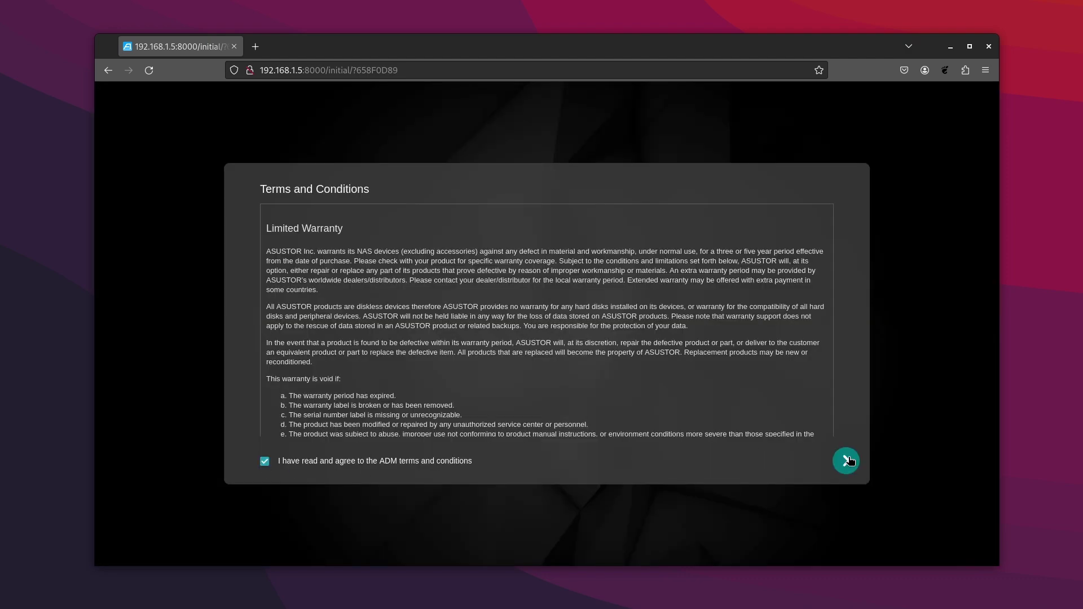
pyautogui.click(846, 461)
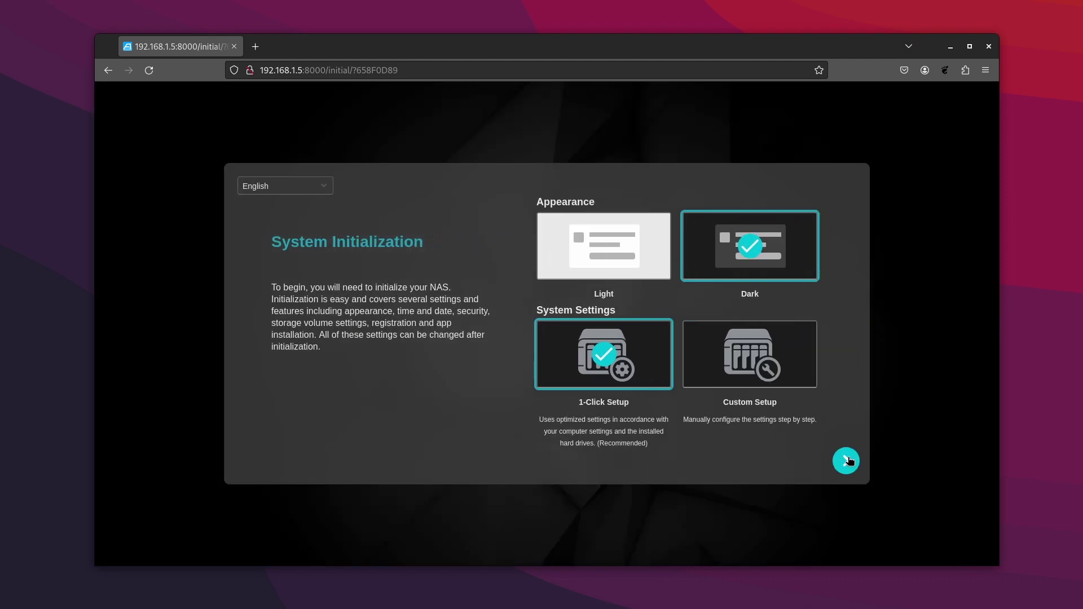
pyautogui.click(846, 461)
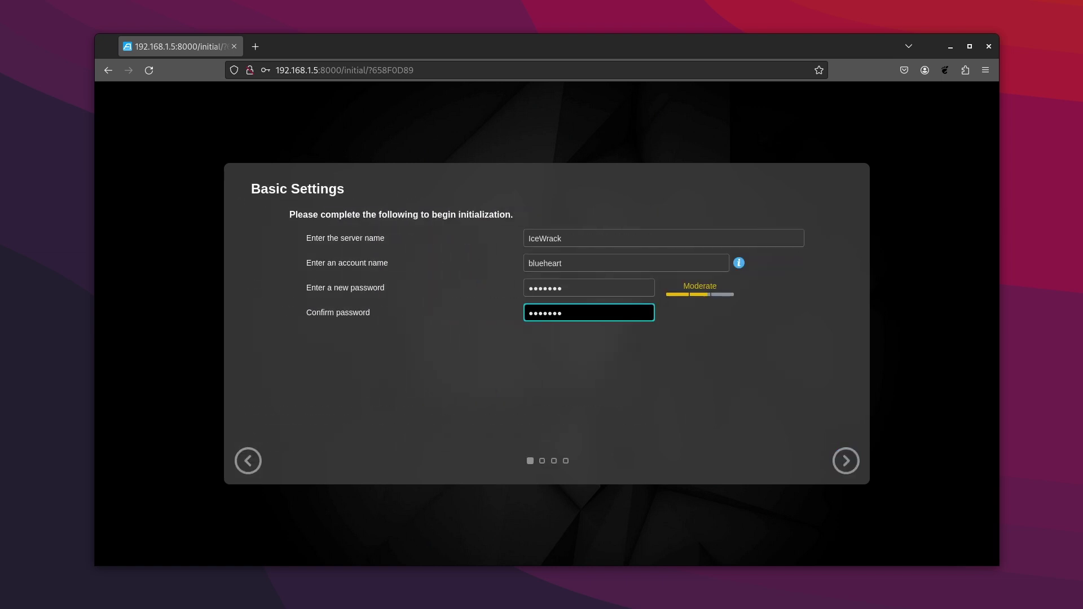
# - Set the date and time format to a 24-hour clock
pyautogui.click(842, 460)
pyautogui.click(734, 237)
pyautogui.click(760, 279)
pyautogui.click(845, 461)
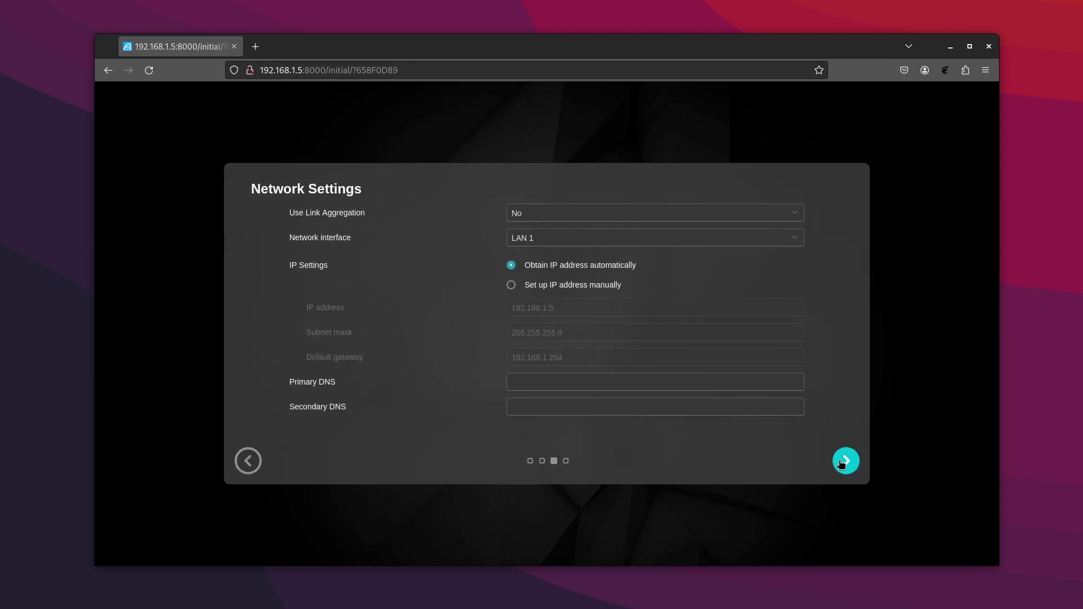
# - Set manual IP 192.168.1.101 with DNS servers 8.8.8.8 and 1.1.1.1
pyautogui.click(511, 285)
pyautogui.doubleClick(576, 308)
pyautogui.click(594, 382)
pyautogui.write('8.8')
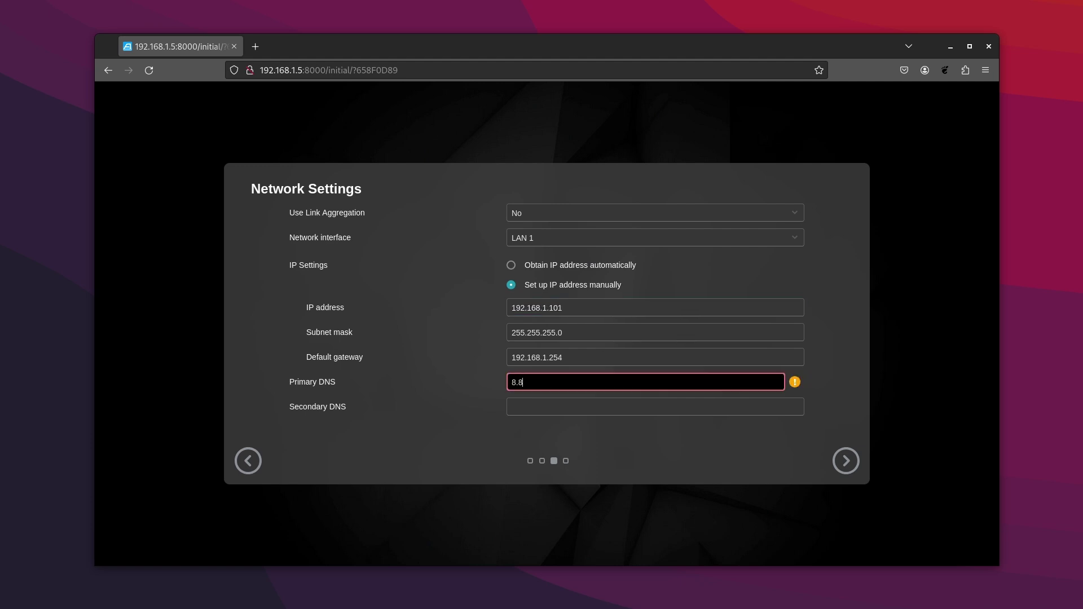
pyautogui.write('.8.8')
pyautogui.press('Tab')
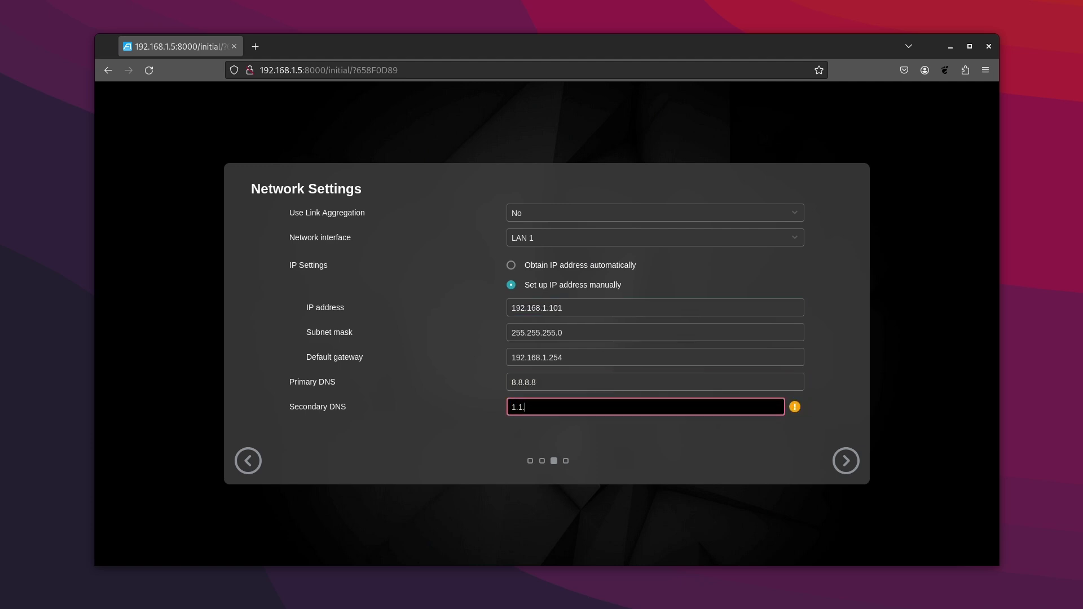
pyautogui.write('1.1.1.1')
pyautogui.click(825, 468)
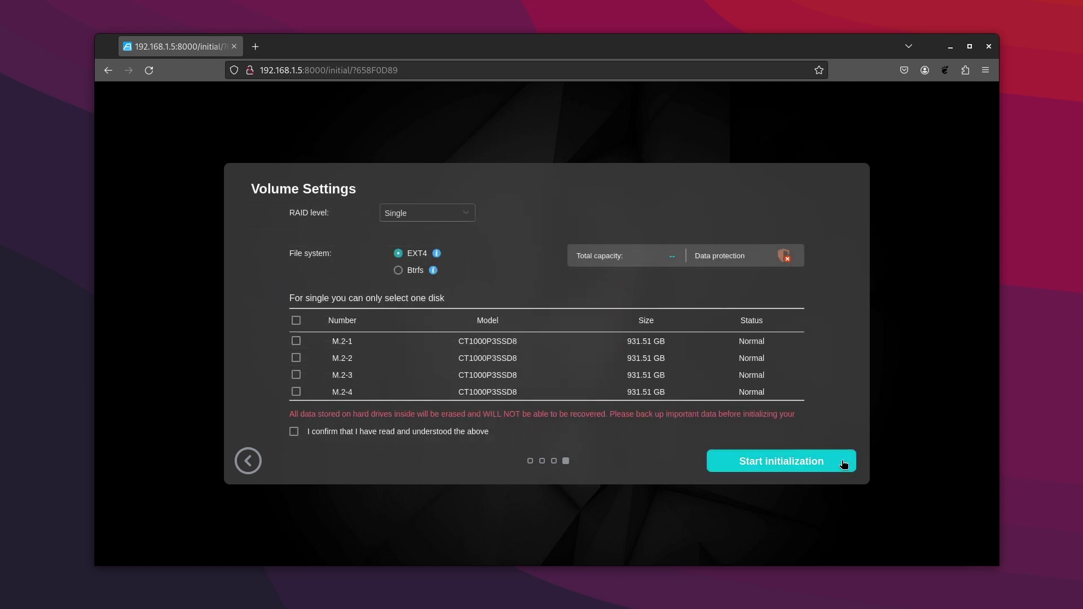
# - Choose a JBOD volume across all four SSDs and start initialization
pyautogui.click(468, 212)
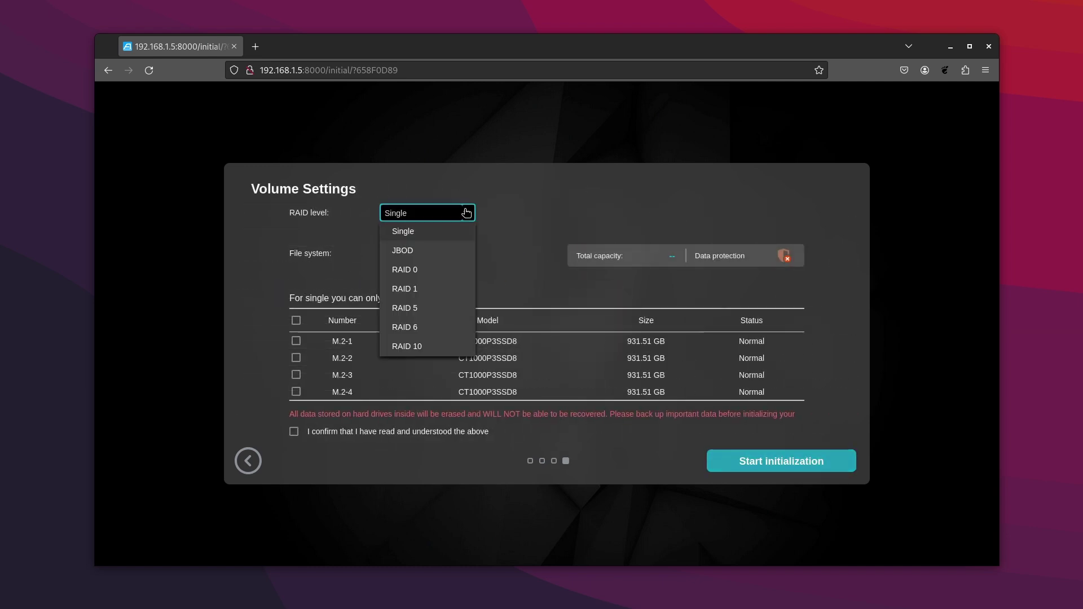
pyautogui.click(409, 253)
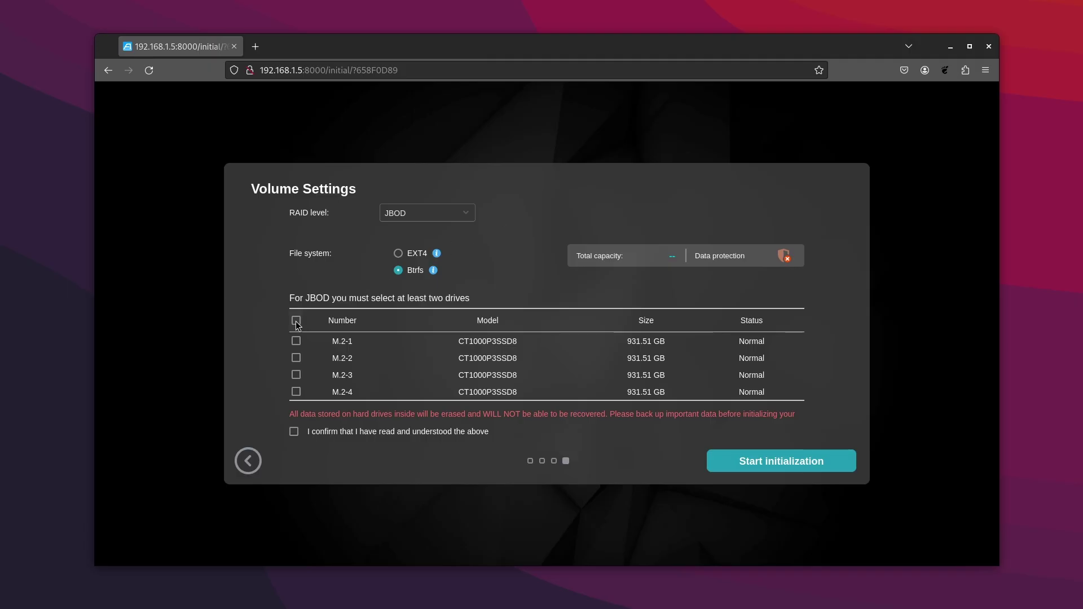
pyautogui.click(296, 322)
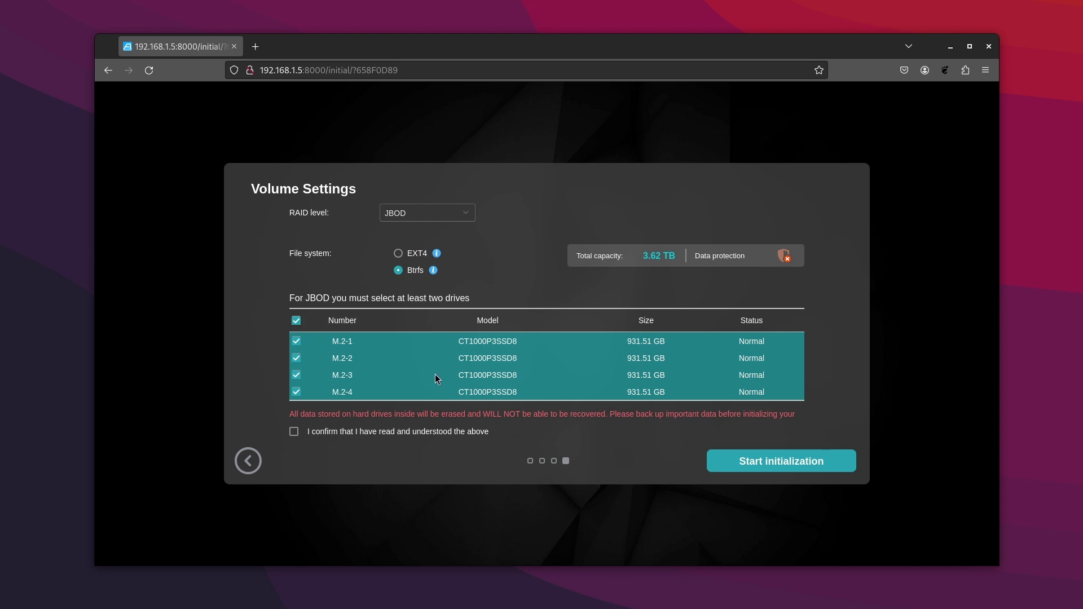
pyautogui.click(761, 462)
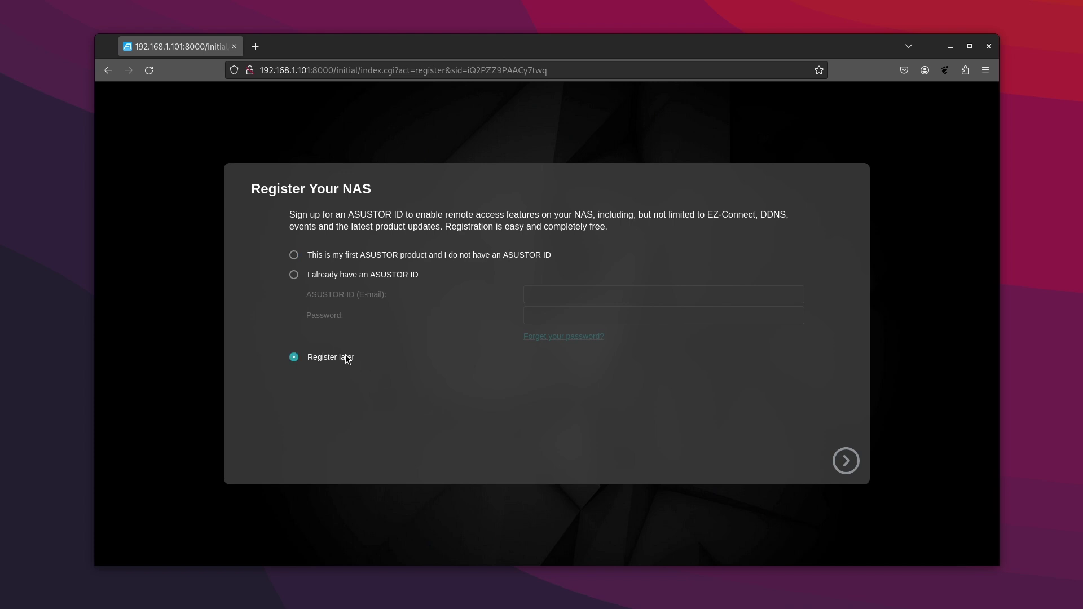
# - Choose Register later, accept the default-port risk statement, and step through the quick guide
pyautogui.click(846, 461)
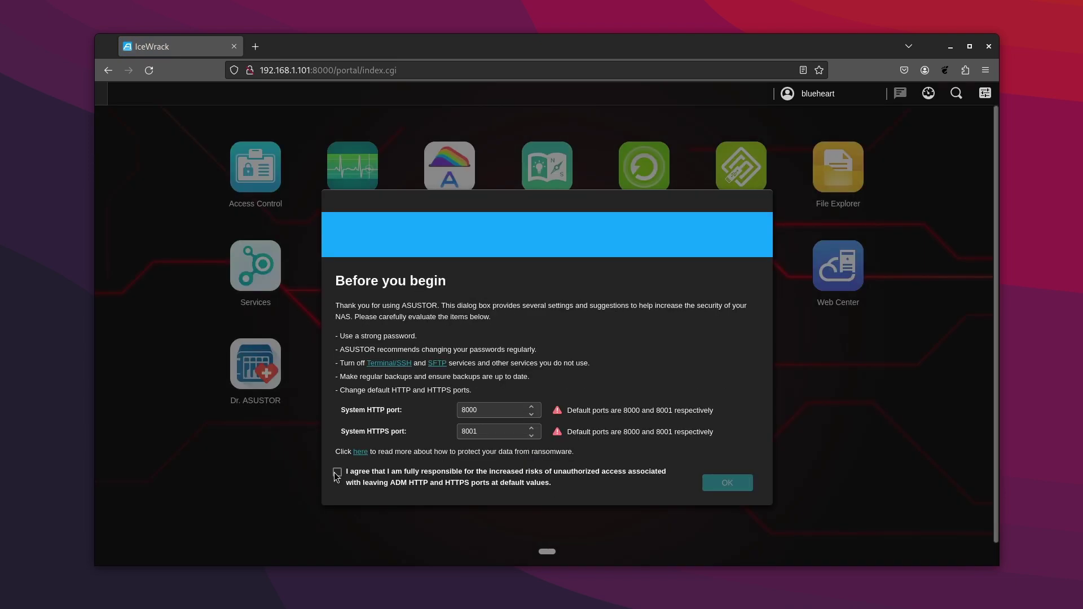
pyautogui.click(337, 472)
pyautogui.click(727, 484)
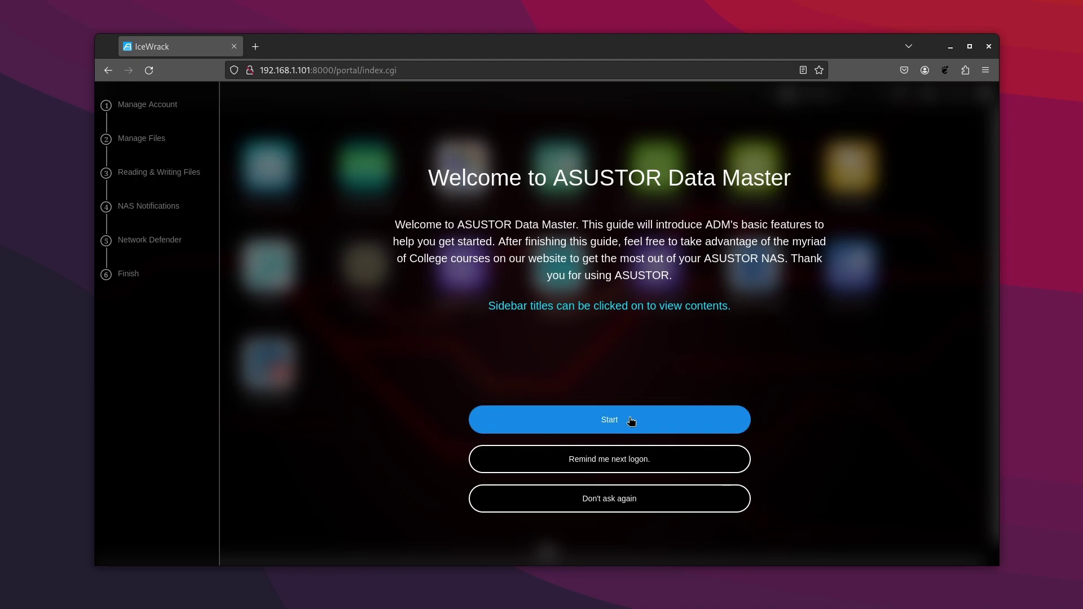
pyautogui.click(630, 419)
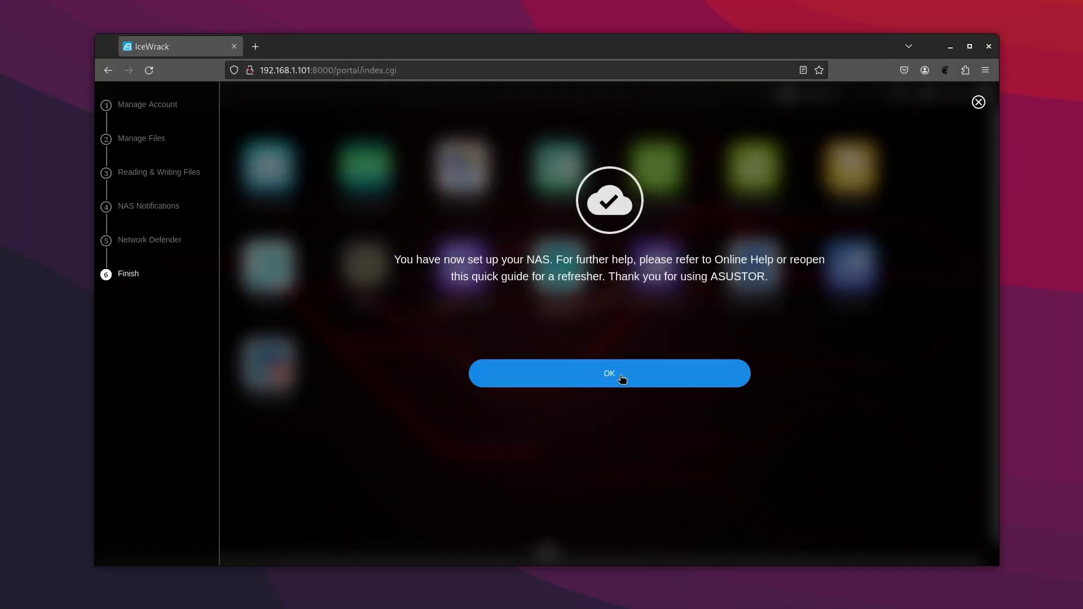
# - Review System Information, Storage Manager drives, External Backup and the Shared Folders list
pyautogui.click(622, 377)
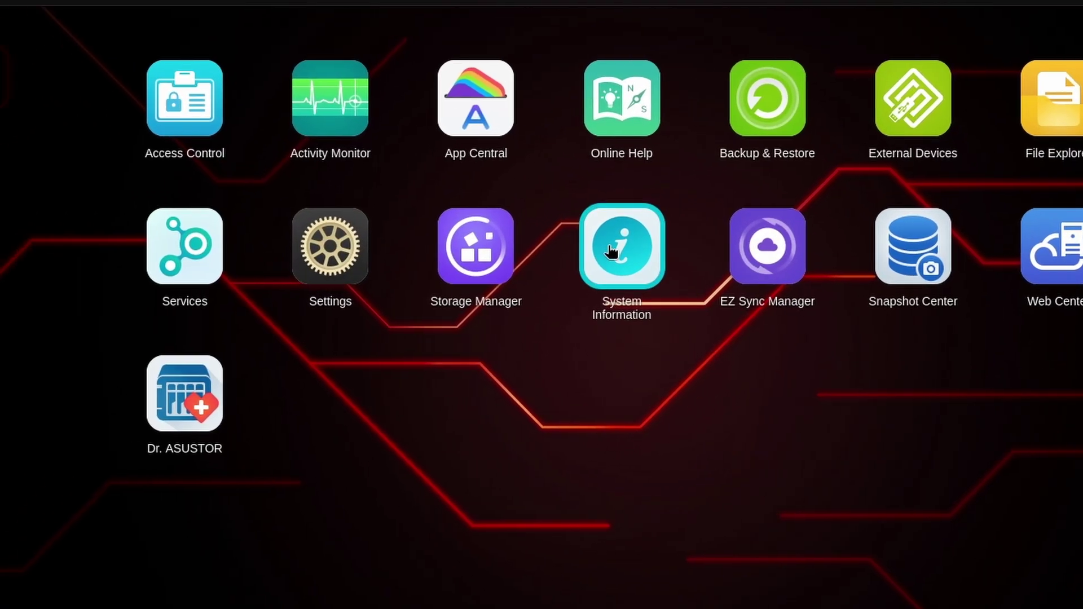
pyautogui.click(551, 266)
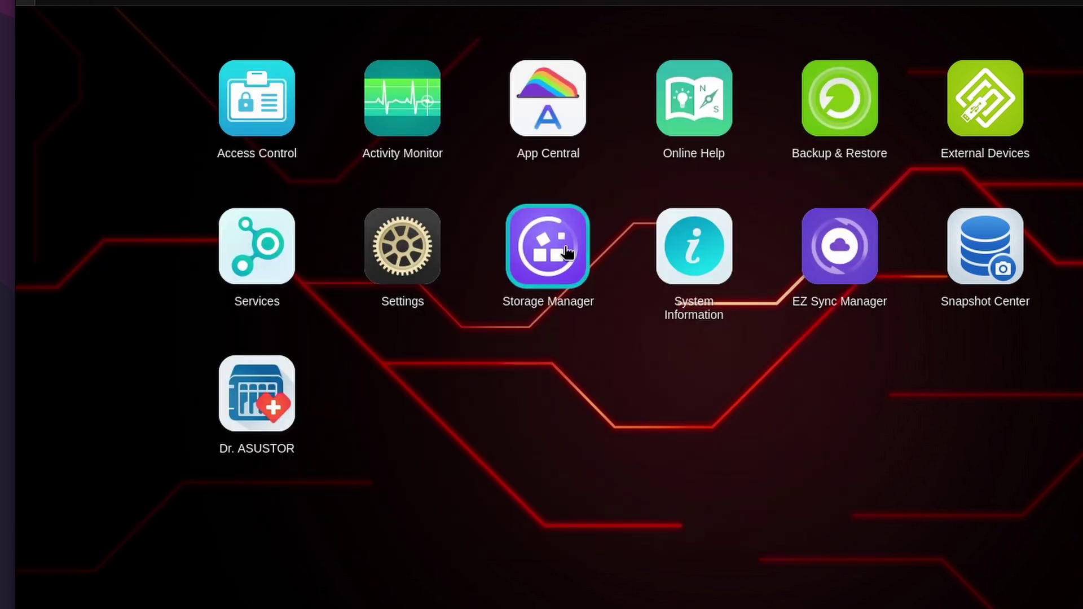
pyautogui.click(546, 247)
pyautogui.click(232, 119)
pyautogui.click(203, 150)
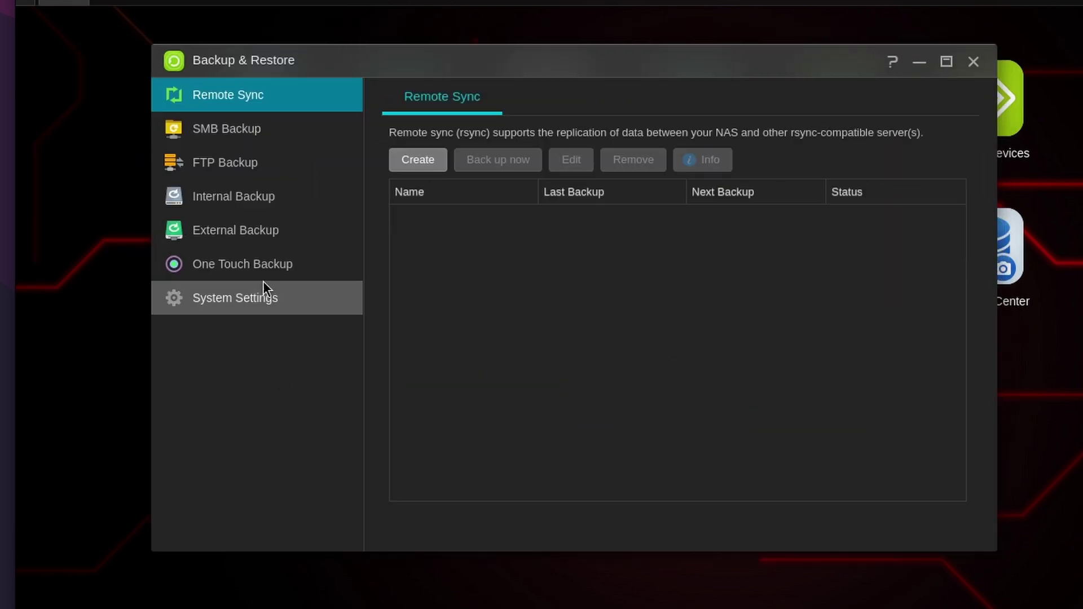
pyautogui.click(259, 241)
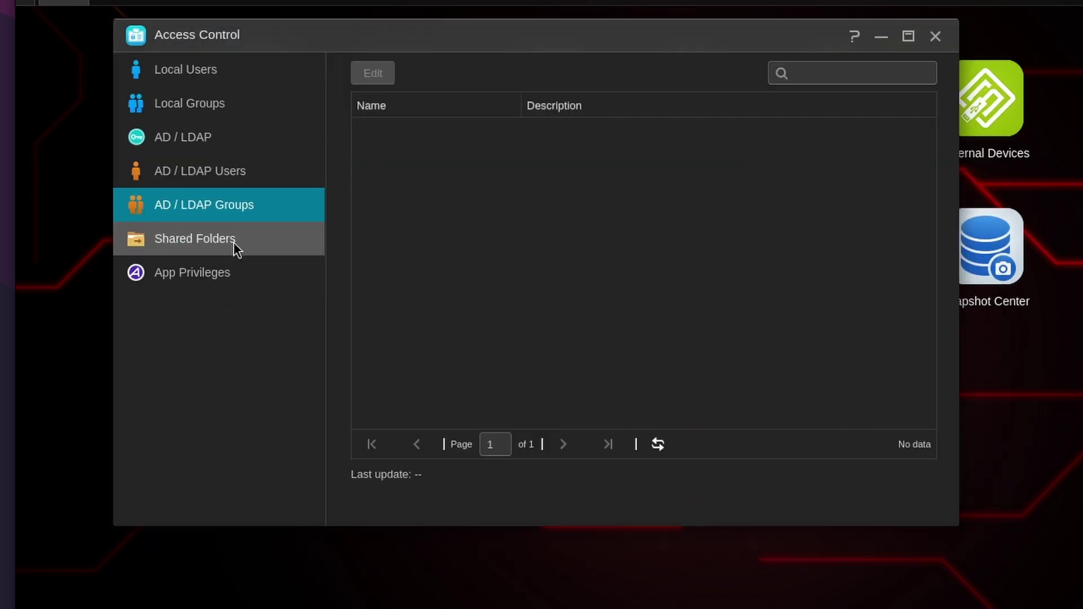
pyautogui.click(233, 242)
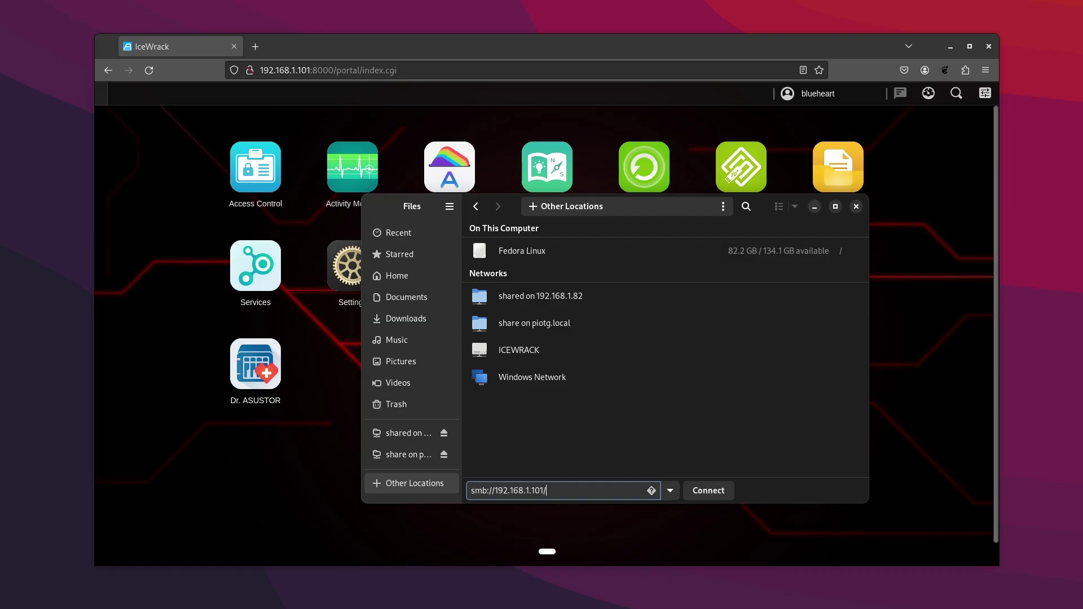
# - Connect to the NAS from Files and submit the login credentials
pyautogui.press('Return')
pyautogui.press('Tab')
pyautogui.click(552, 410)
pyautogui.click(684, 247)
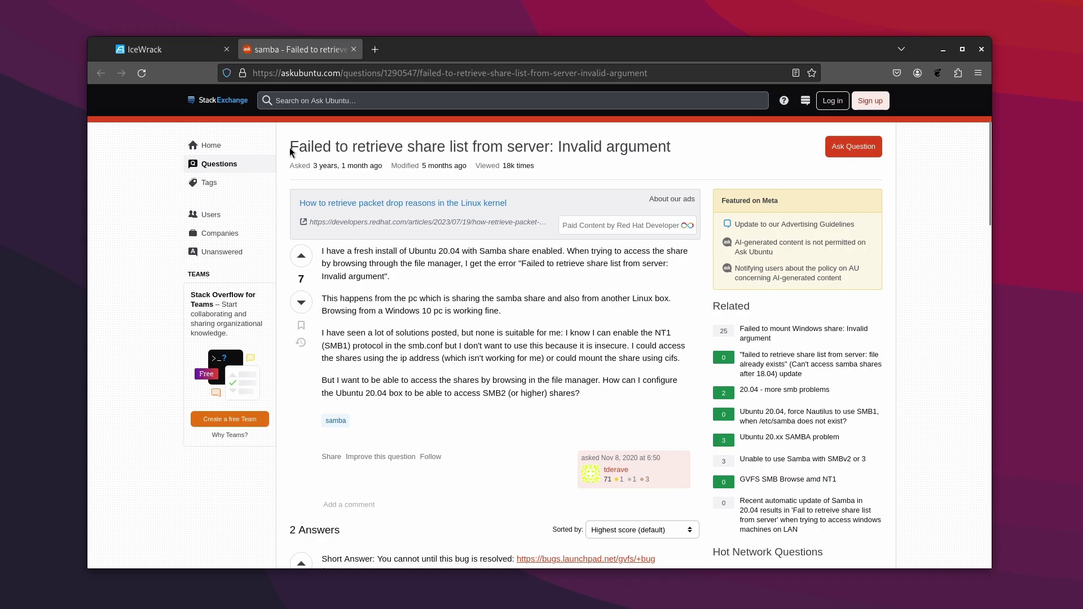
# - Open the gvfs Launchpad bug report in a new tab and read its disabled-SMB1 title
pyautogui.moveTo(290, 149); pyautogui.dragTo(689, 148)
pyautogui.scroll(-5, 689, 149)
pyautogui.rightClick(576, 263)
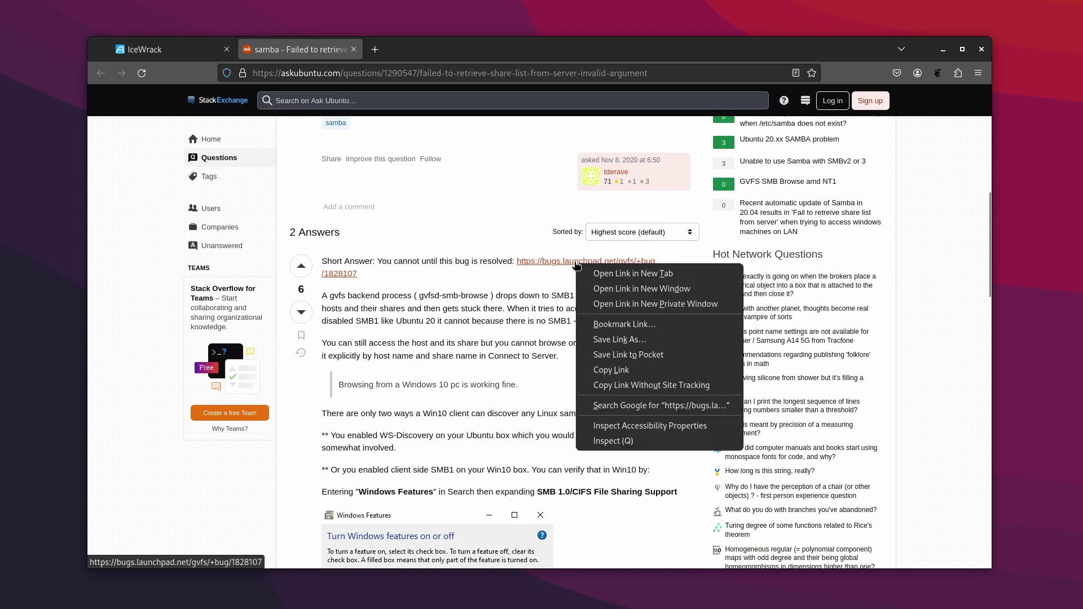
pyautogui.click(633, 274)
pyautogui.click(431, 49)
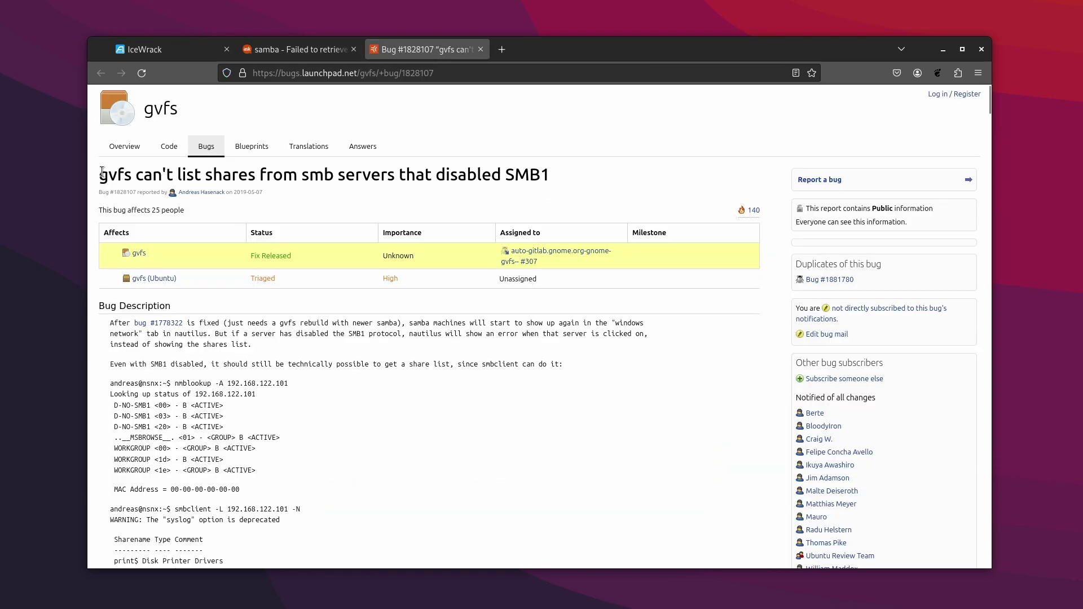
pyautogui.moveTo(110, 174); pyautogui.dragTo(567, 177)
pyautogui.click(472, 177)
pyautogui.moveTo(433, 176); pyautogui.dragTo(555, 176)
pyautogui.click(573, 183)
# - Set the NAS's lowest SMB version to SMB1, apply it, and begin typing smb:// in Files
pyautogui.click(192, 56)
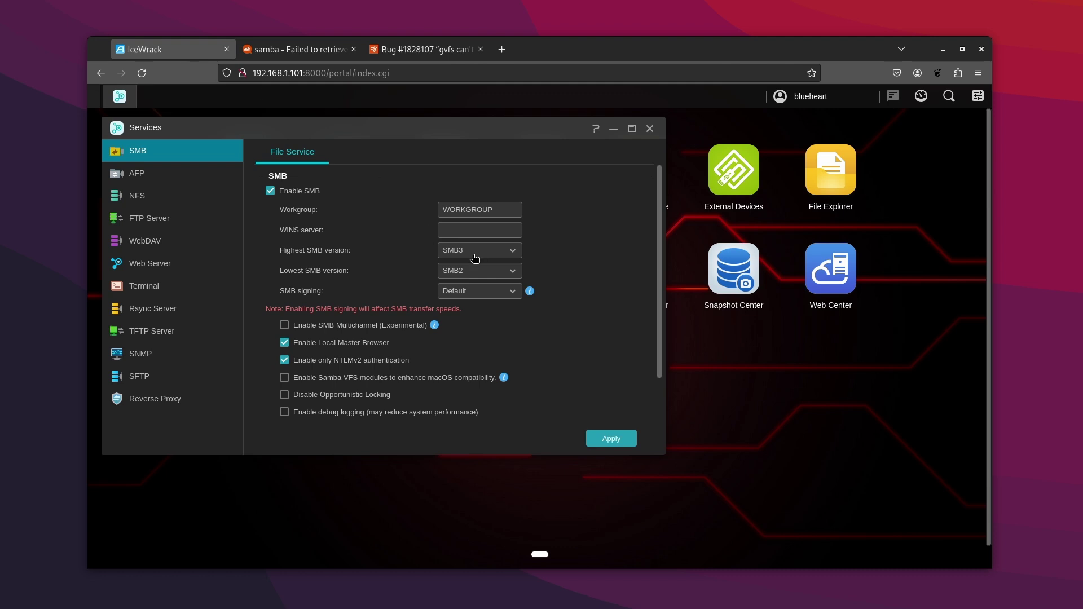
pyautogui.click(484, 272)
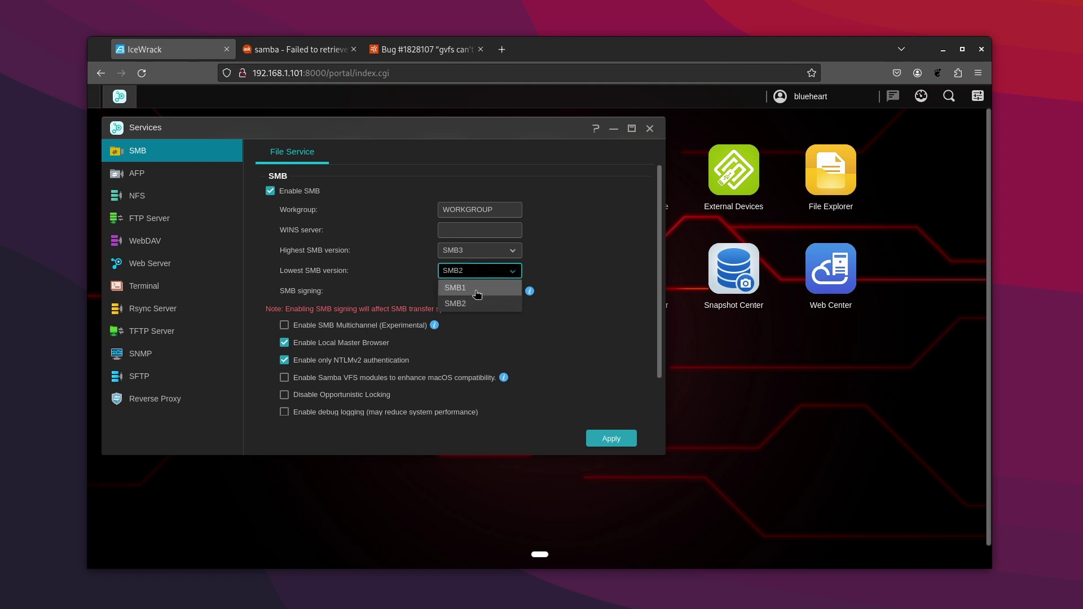
pyautogui.click(477, 288)
pyautogui.click(611, 438)
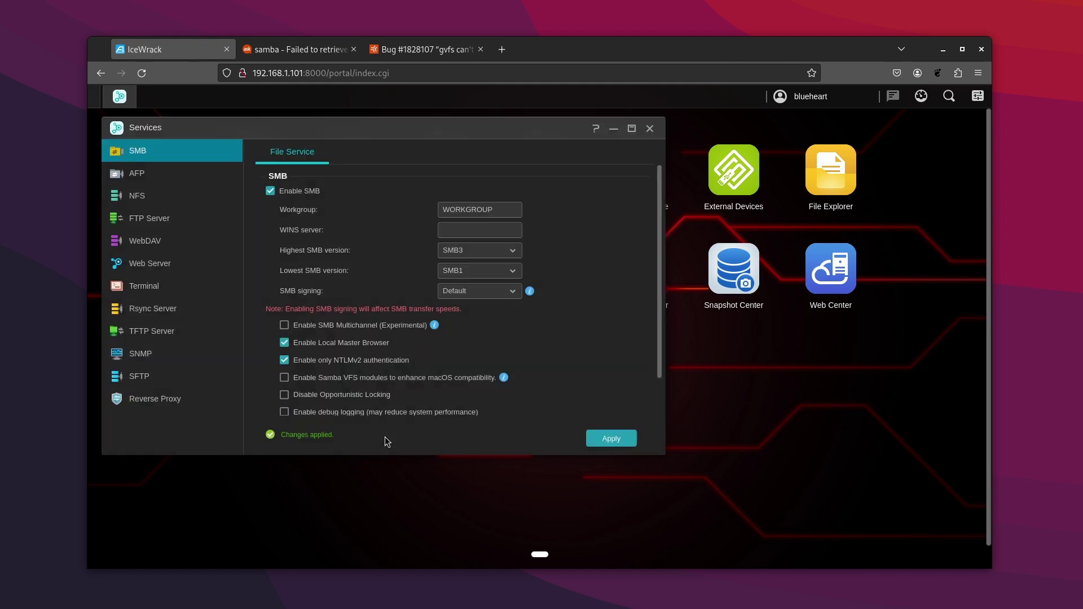
pyautogui.click(620, 465)
pyautogui.write('smb://192.168.1.101/')
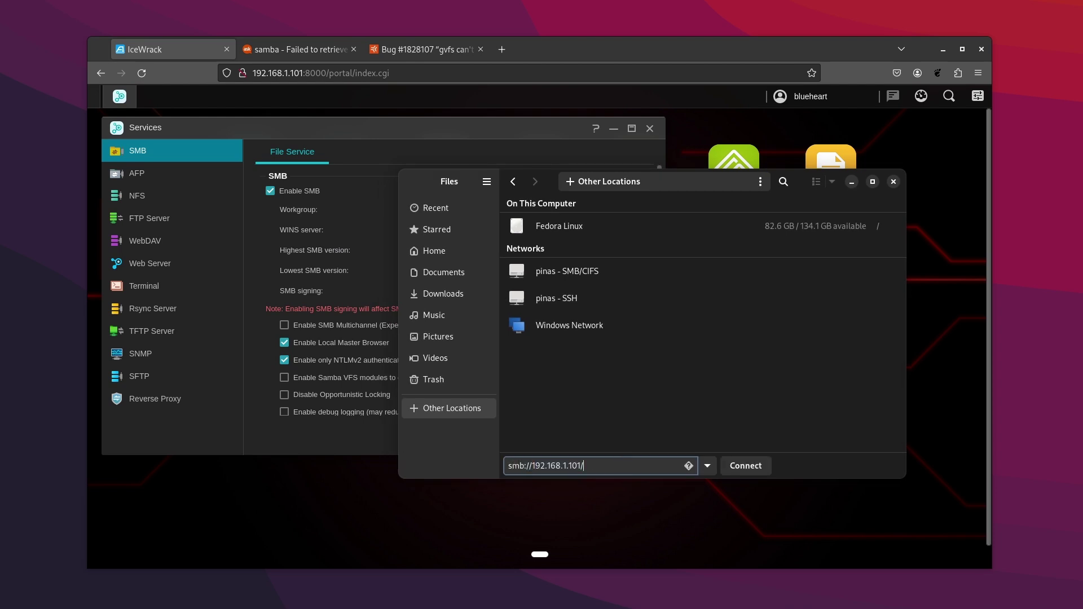
# - Try connecting to smb://192.168.1.101/ and check the supported server address formats
pyautogui.press('Return')
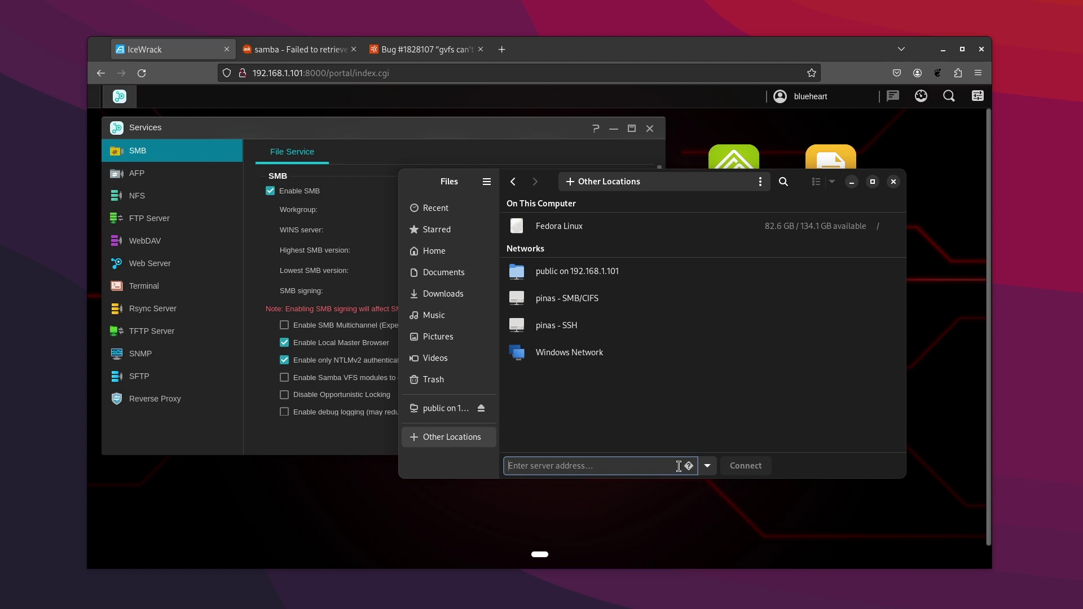
pyautogui.click(689, 466)
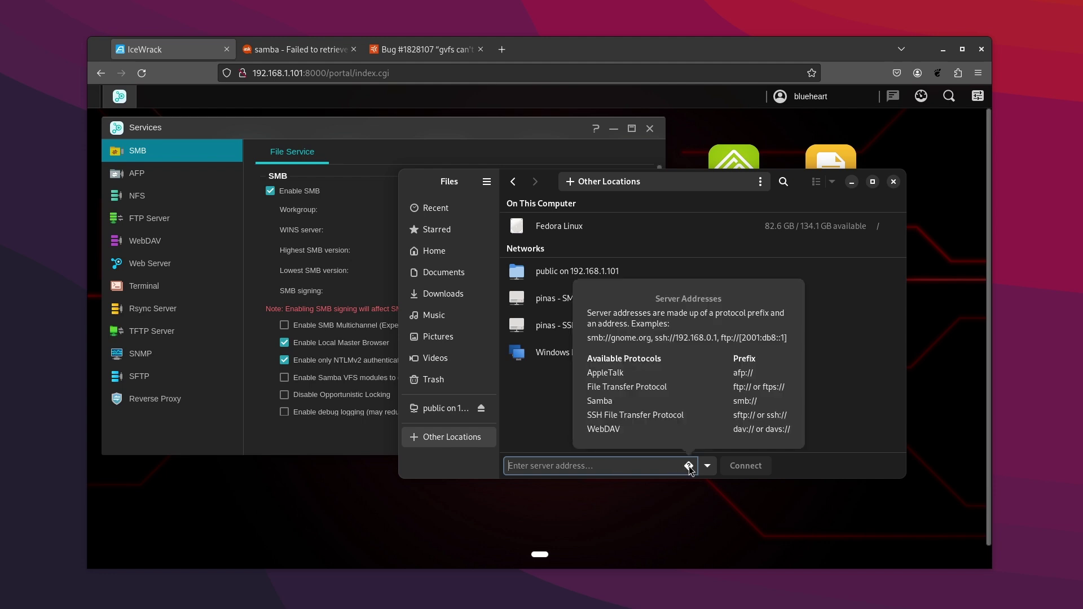
pyautogui.press('Escape')
# - Connect to the NAS over SSH and browse into volume1 > Public and a subfolder
pyautogui.write('ssh:')
pyautogui.press('Return')
pyautogui.press('Return')
pyautogui.click(625, 181)
pyautogui.doubleClick(557, 241)
pyautogui.doubleClick(567, 236)
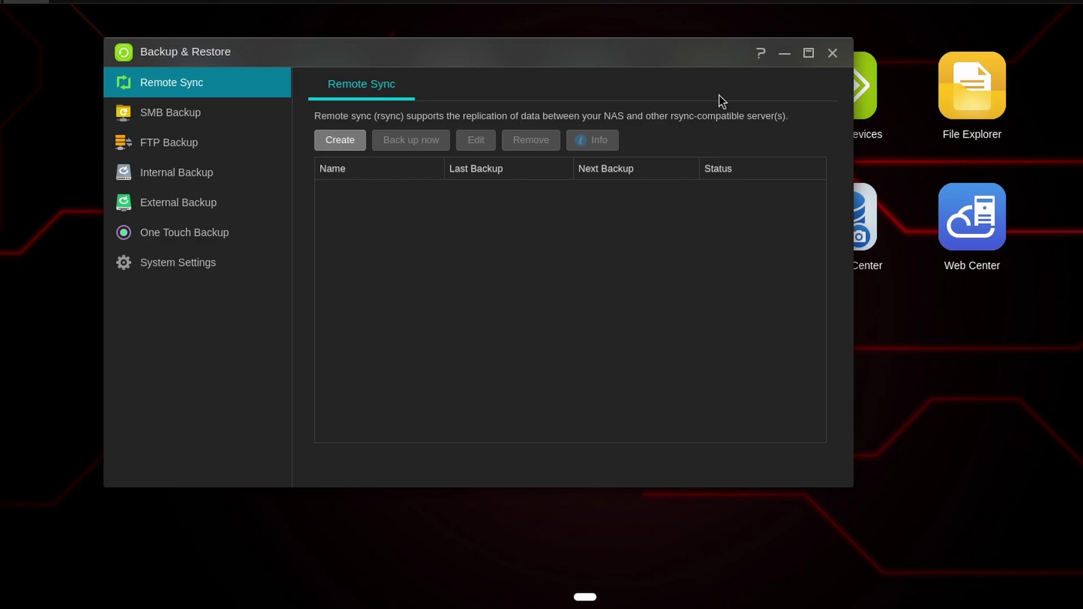
# - After viewing SMB Backup, Remote Sync and External Backup, enable the SSH service and apply
pyautogui.click(203, 116)
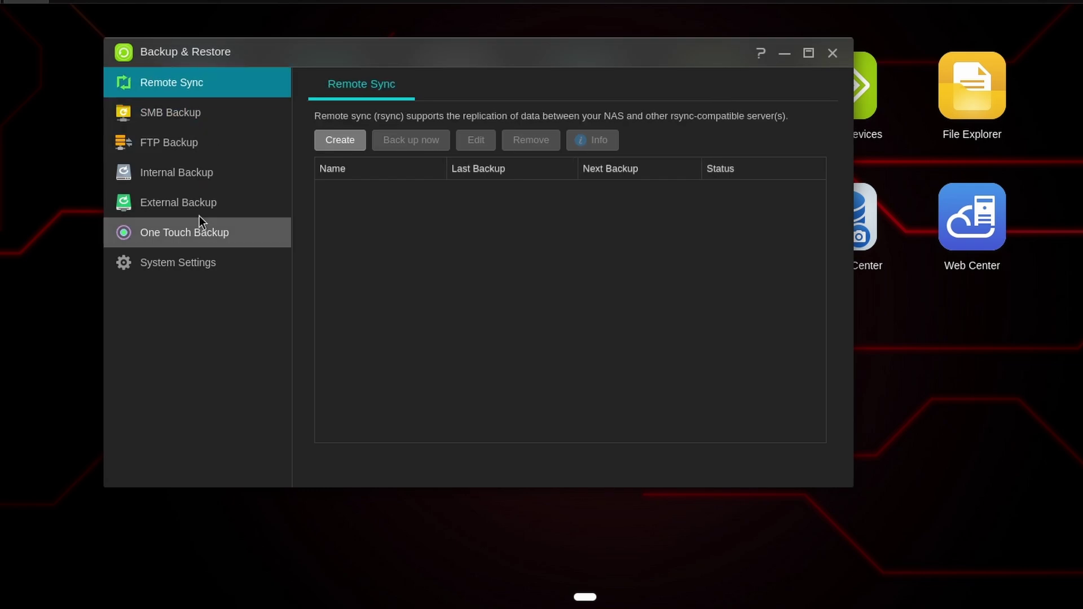
pyautogui.click(199, 209)
pyautogui.click(833, 53)
pyautogui.click(207, 214)
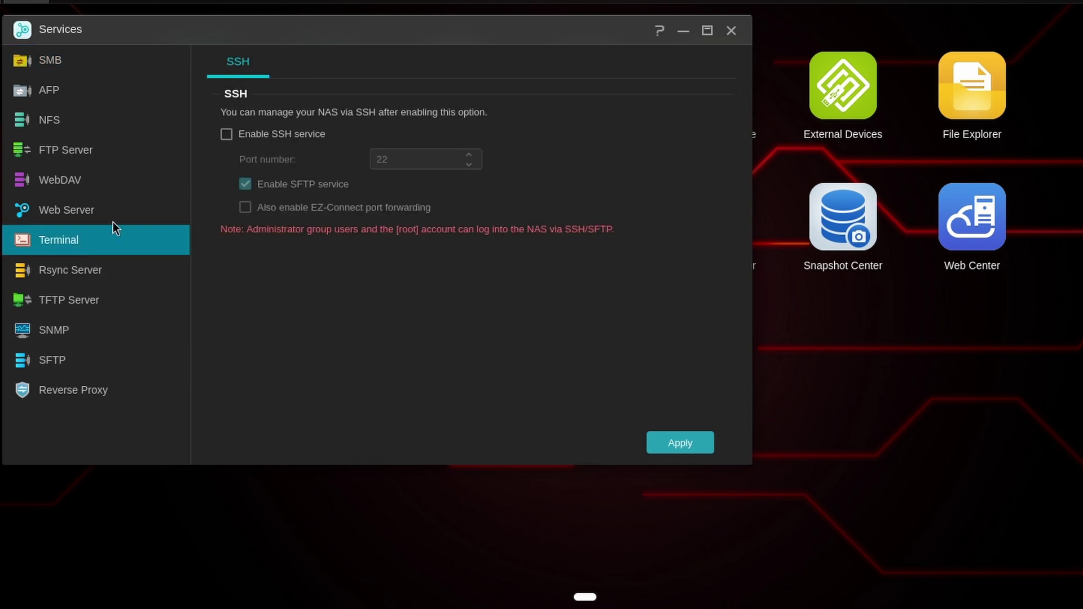
pyautogui.click(226, 135)
pyautogui.click(672, 439)
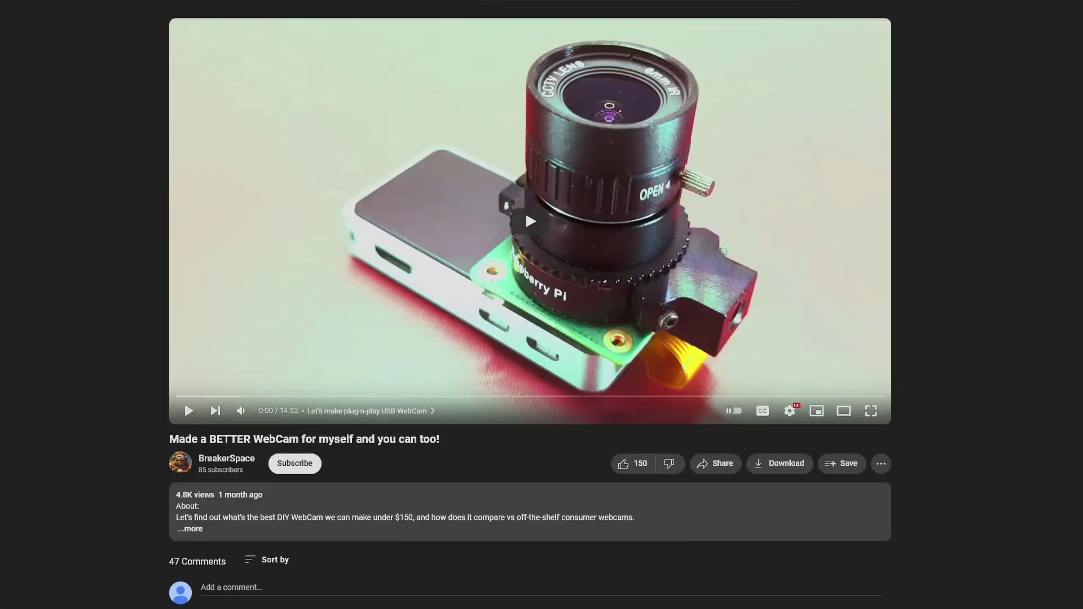
pyautogui.scroll(-15, 530, 305)
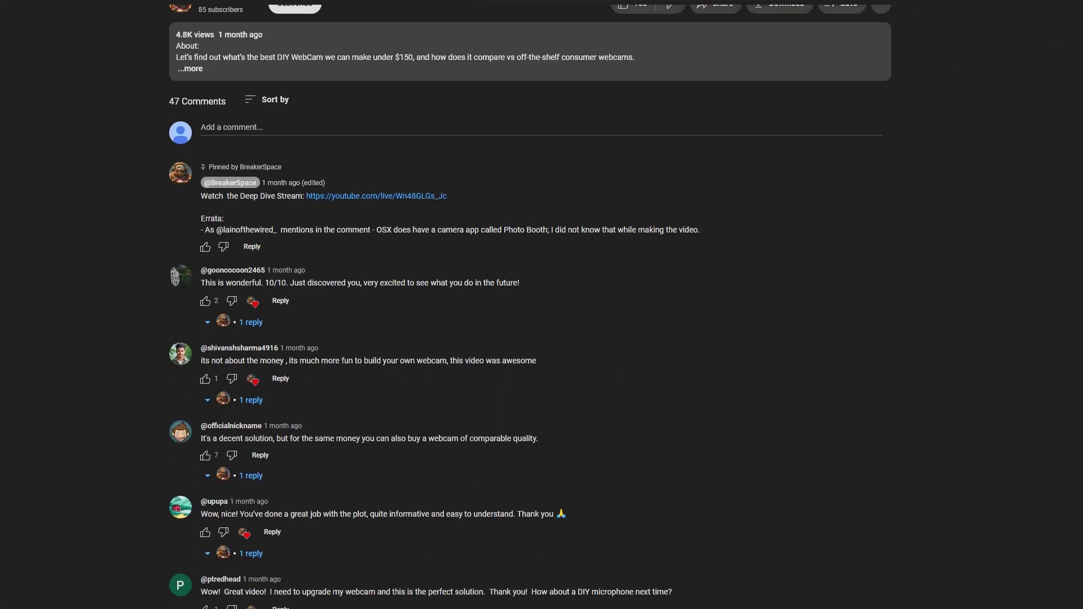
pyautogui.scroll(-1, 226, 401)
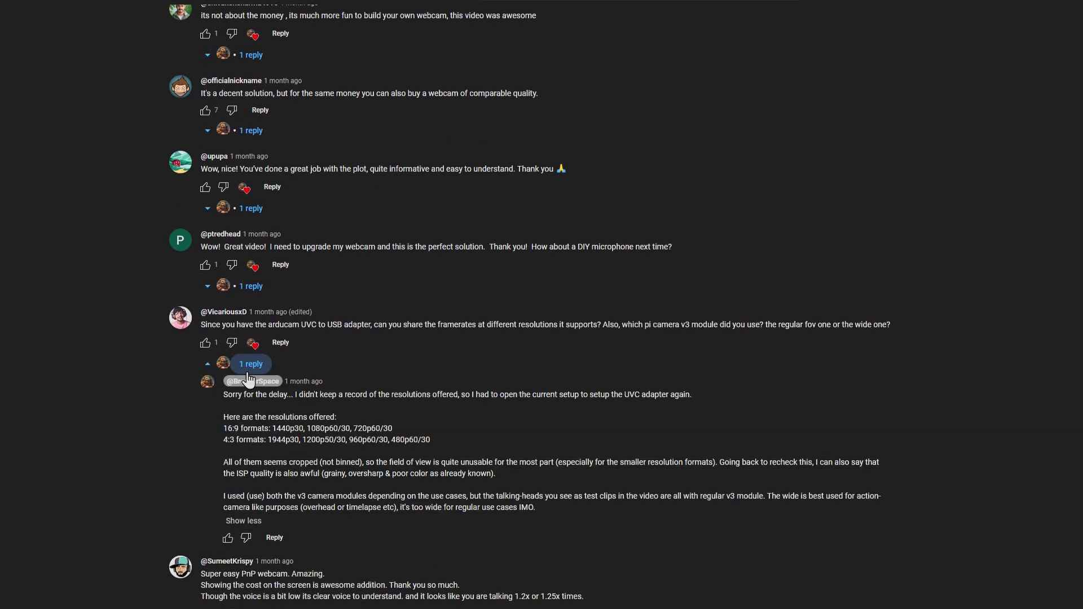
pyautogui.scroll(-4, 248, 379)
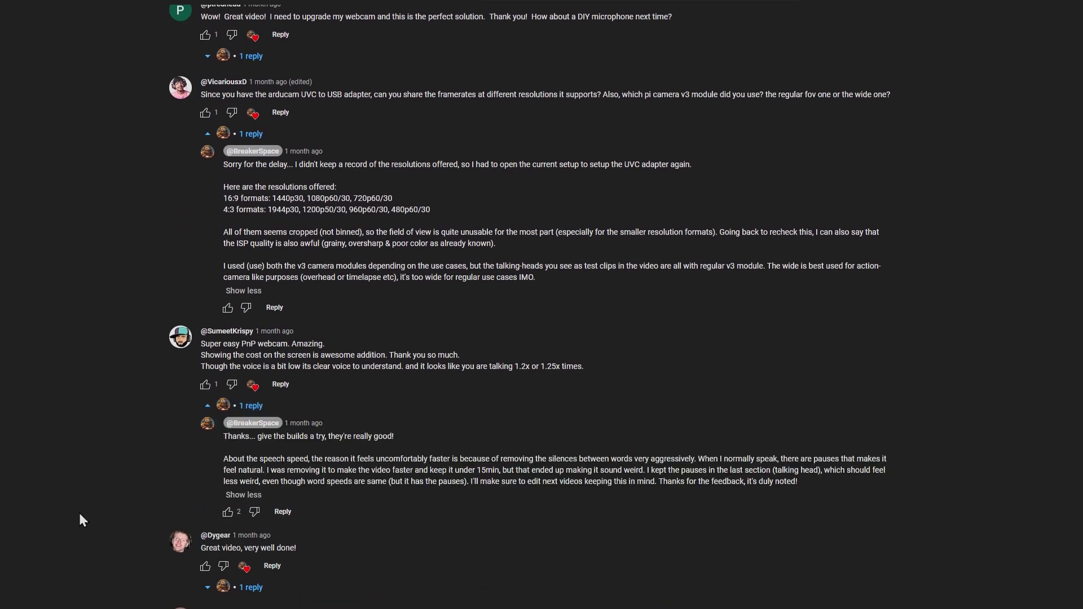